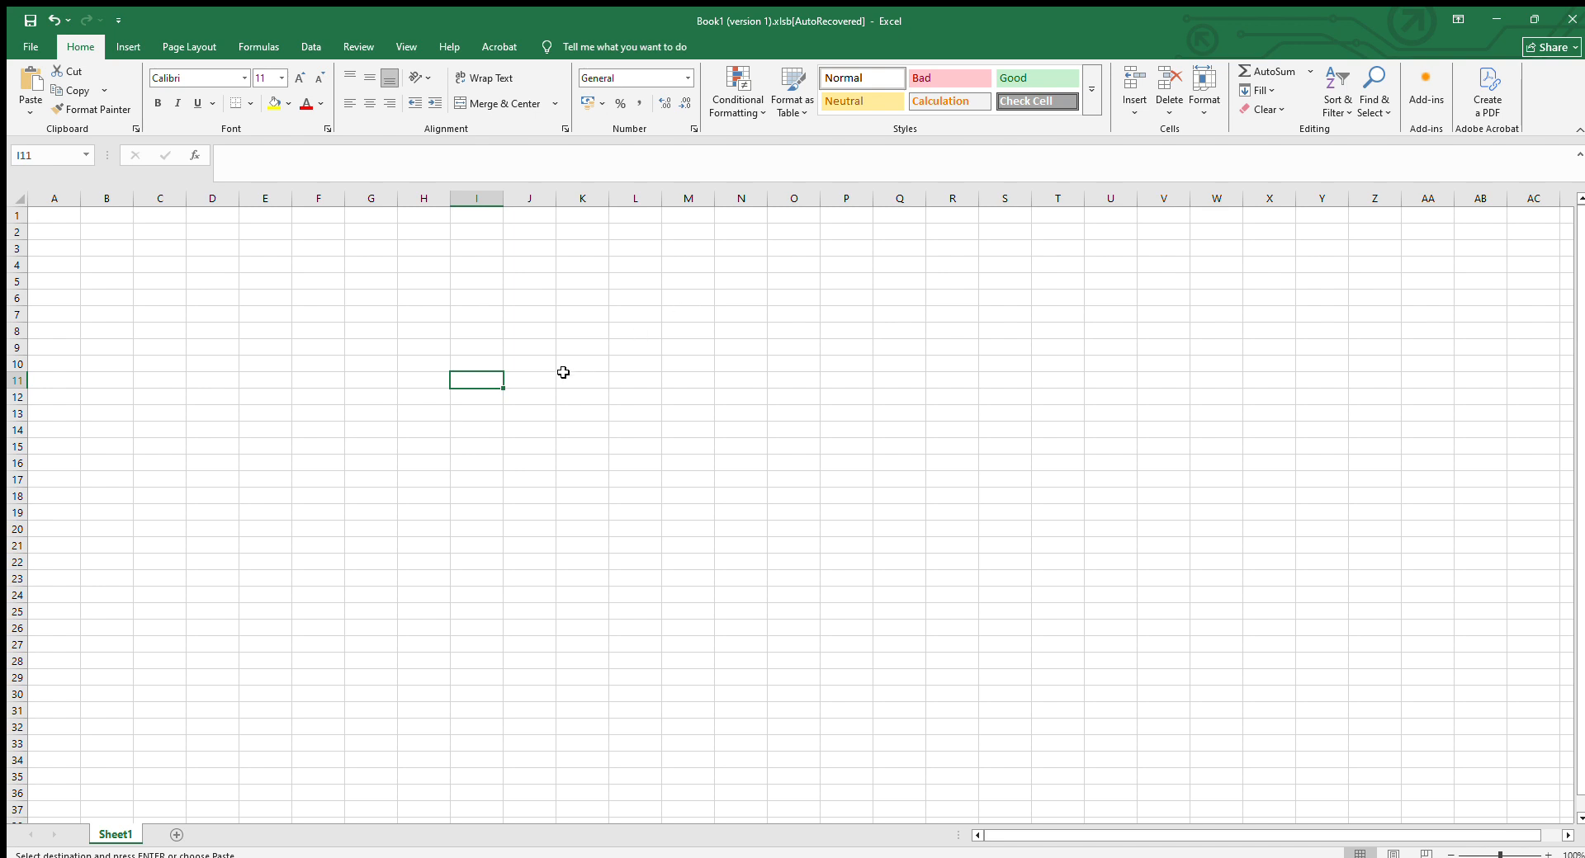
Paste the copied call-quality score table into Sheet1 starting at cell A1
click(62, 212)
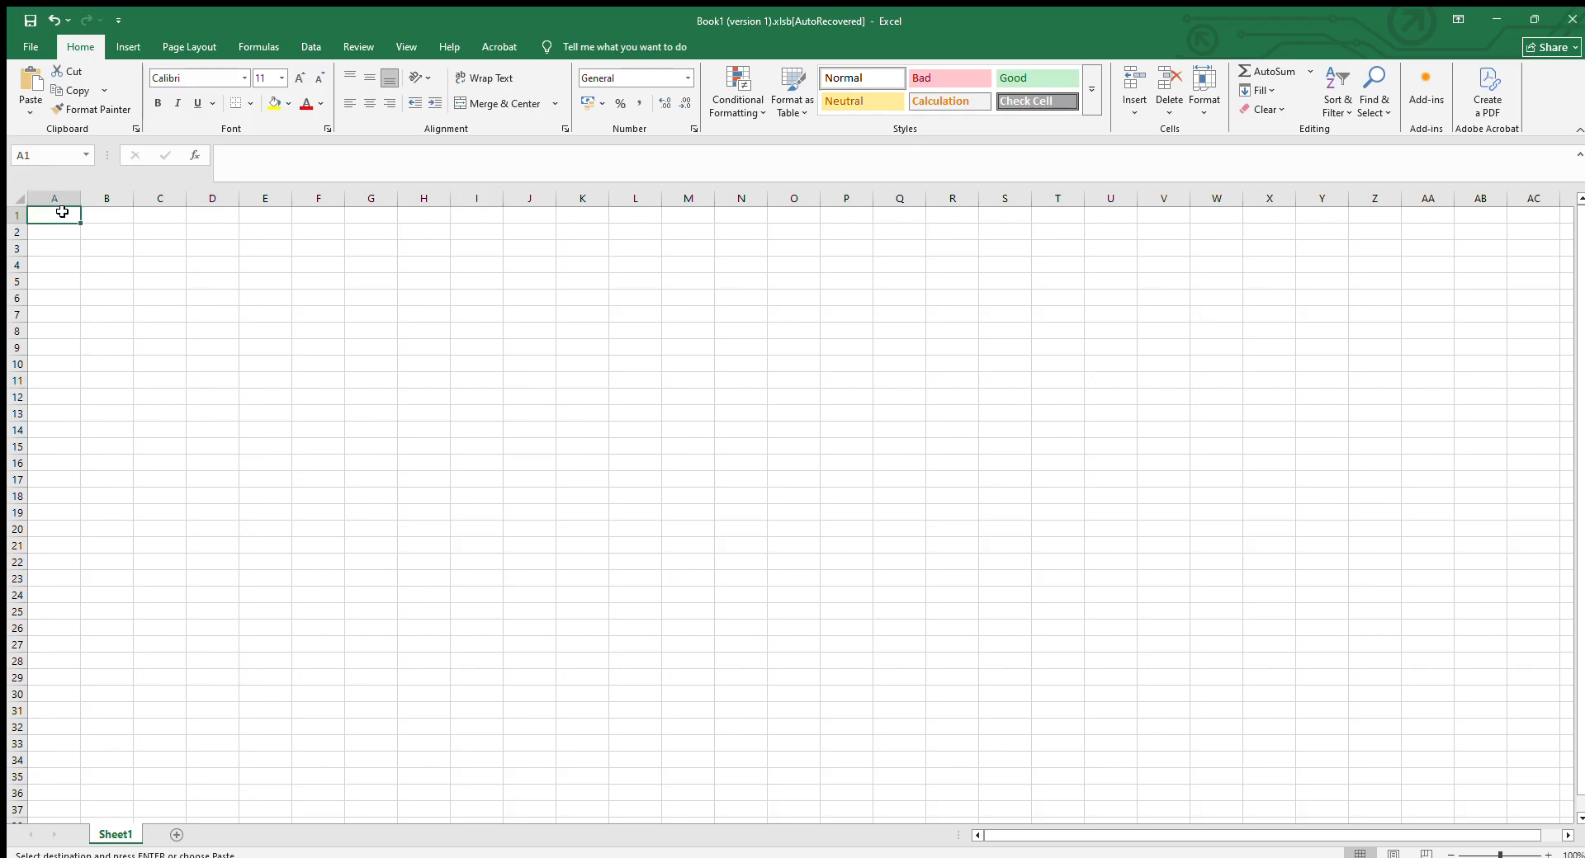
key(ctrl+v)
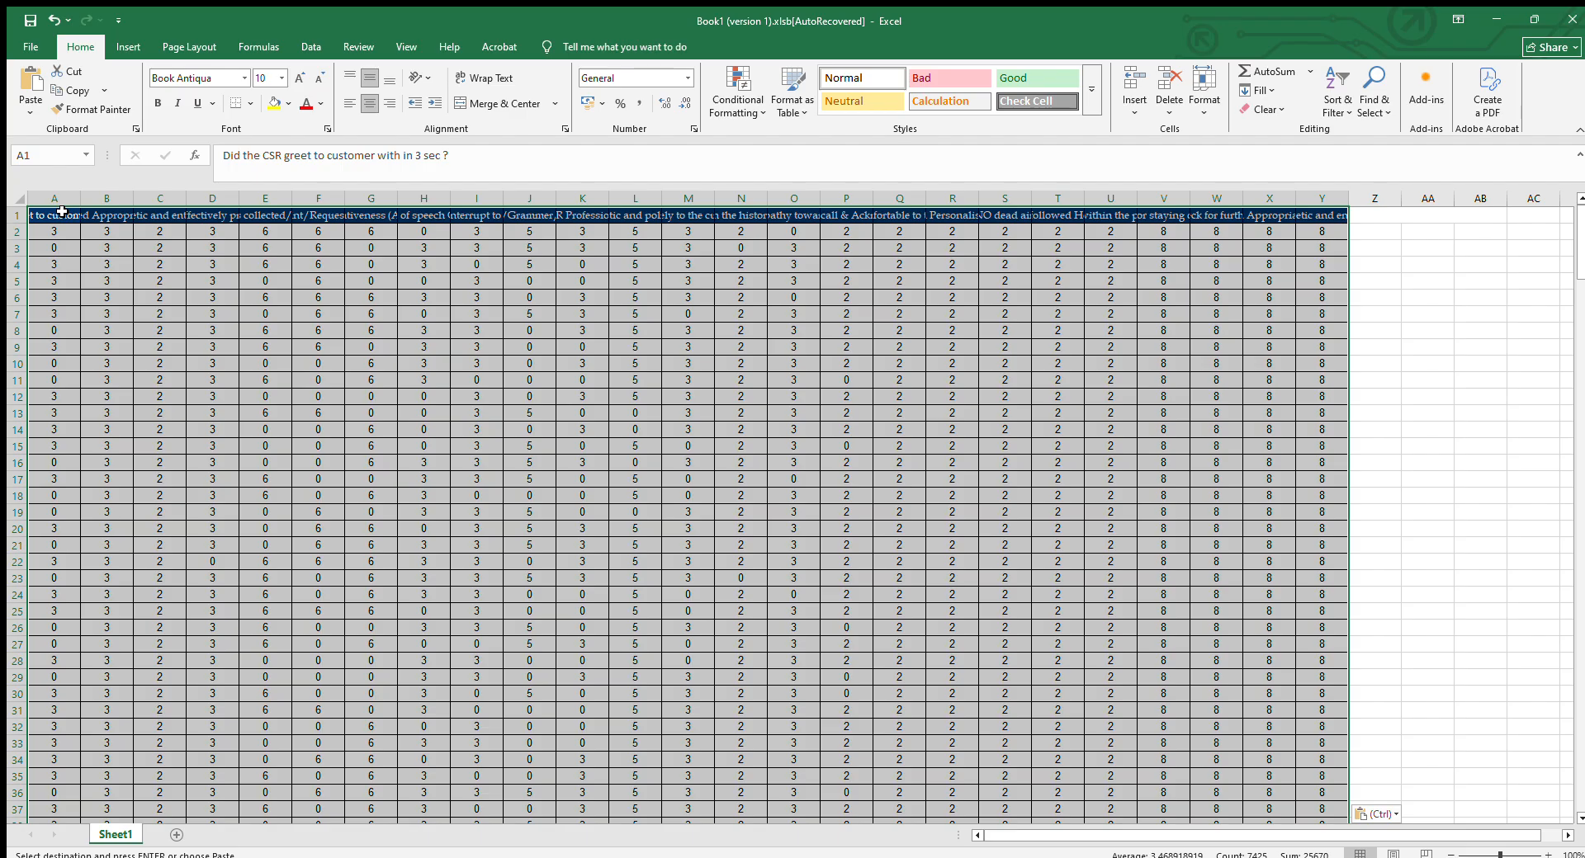
click(62, 212)
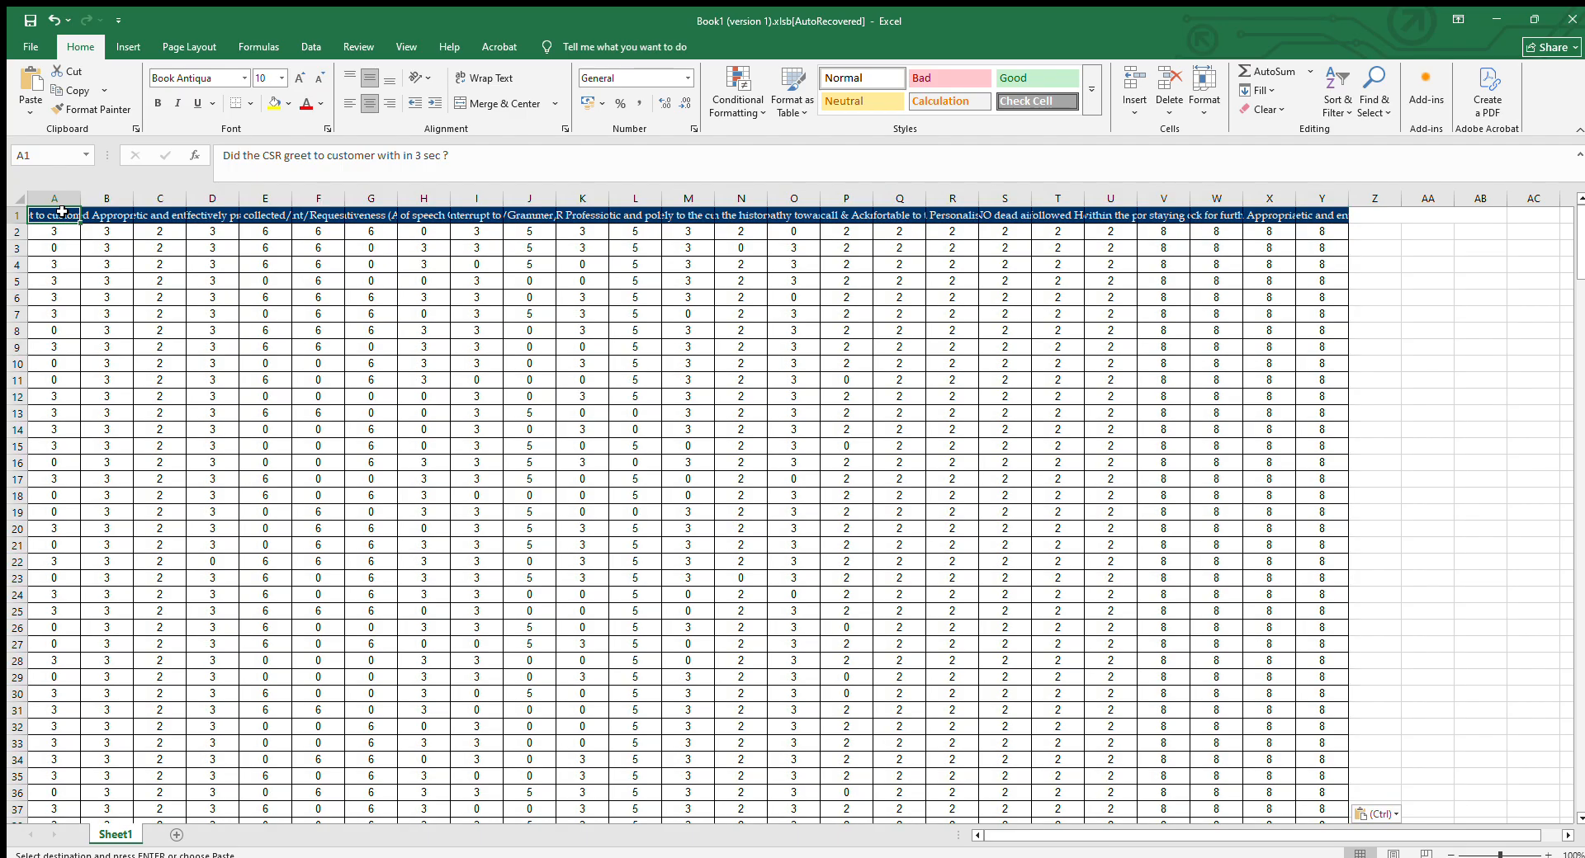
Enter P! as the heading in A1 and copy it across the header row to column Y
text(P!)
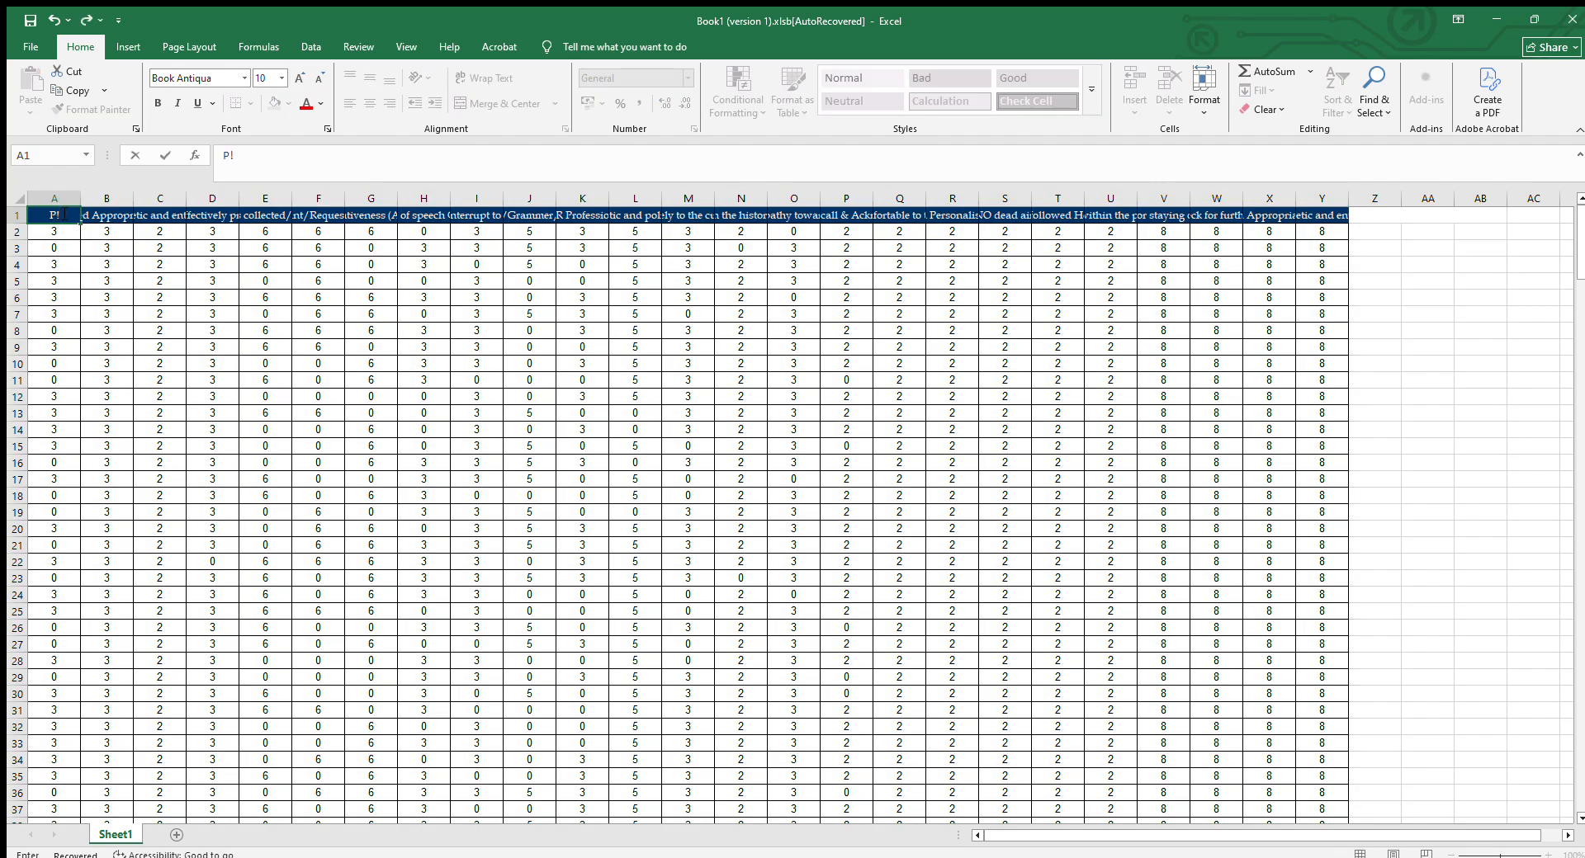
key(Tab)
click(62, 212)
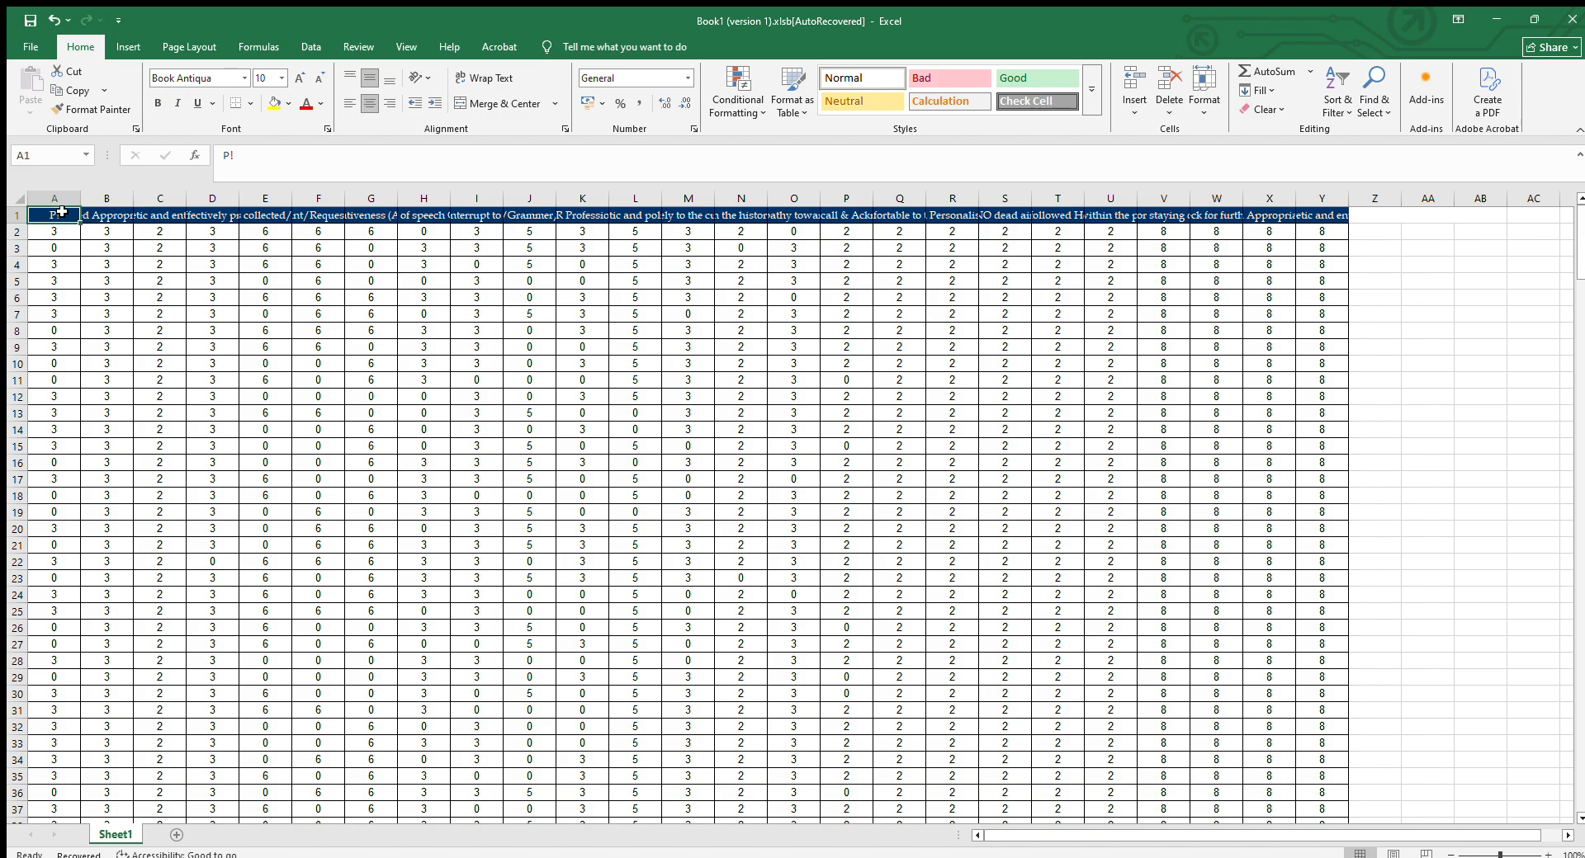
key(ctrl+c)
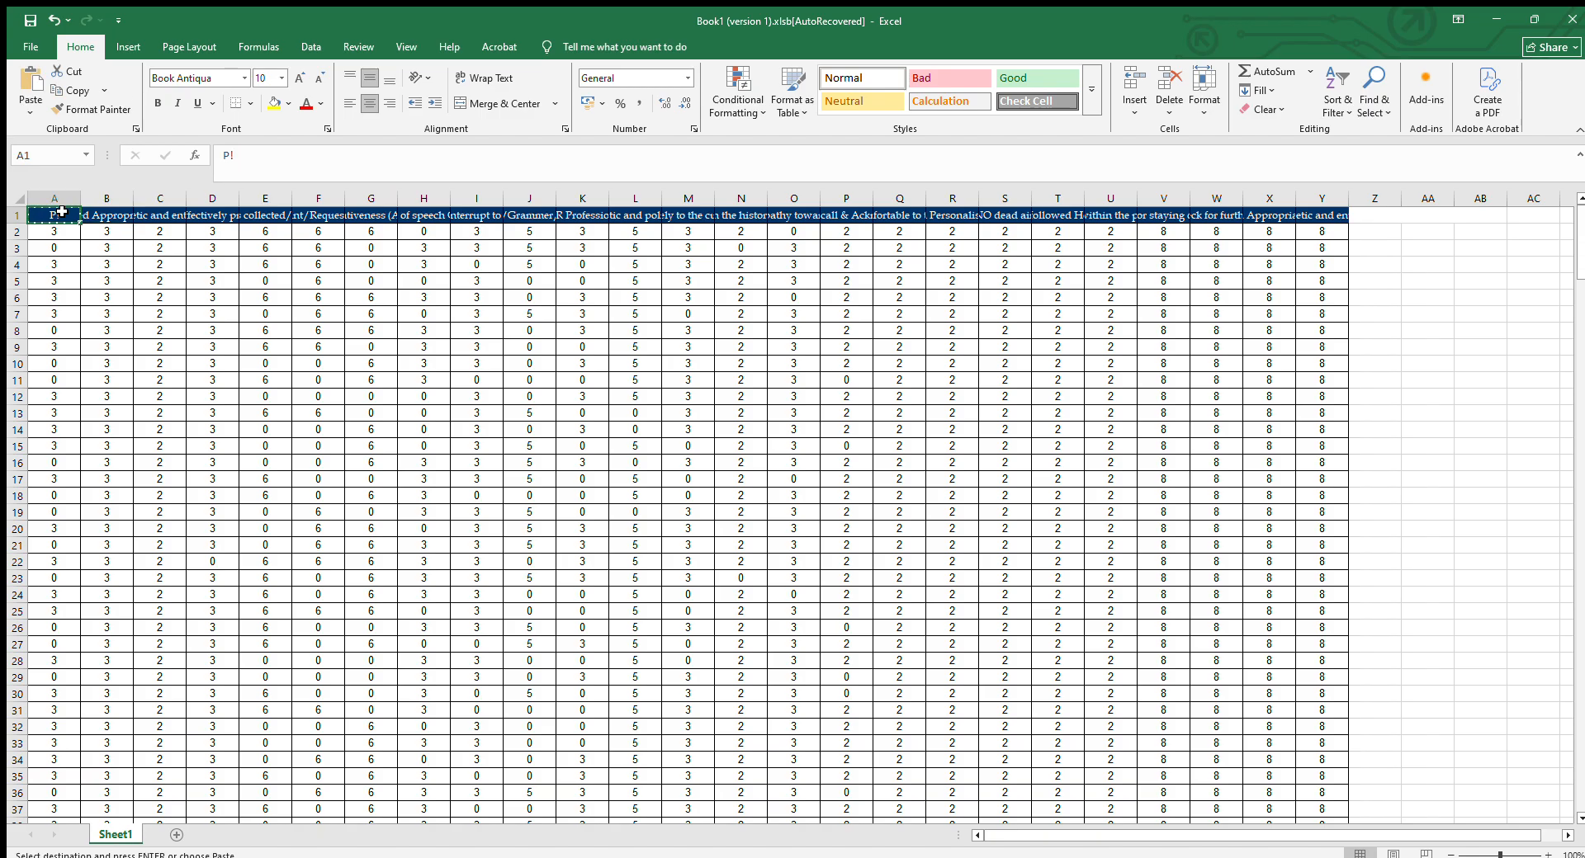
key(ctrl+shift+Right)
key(ctrl+v)
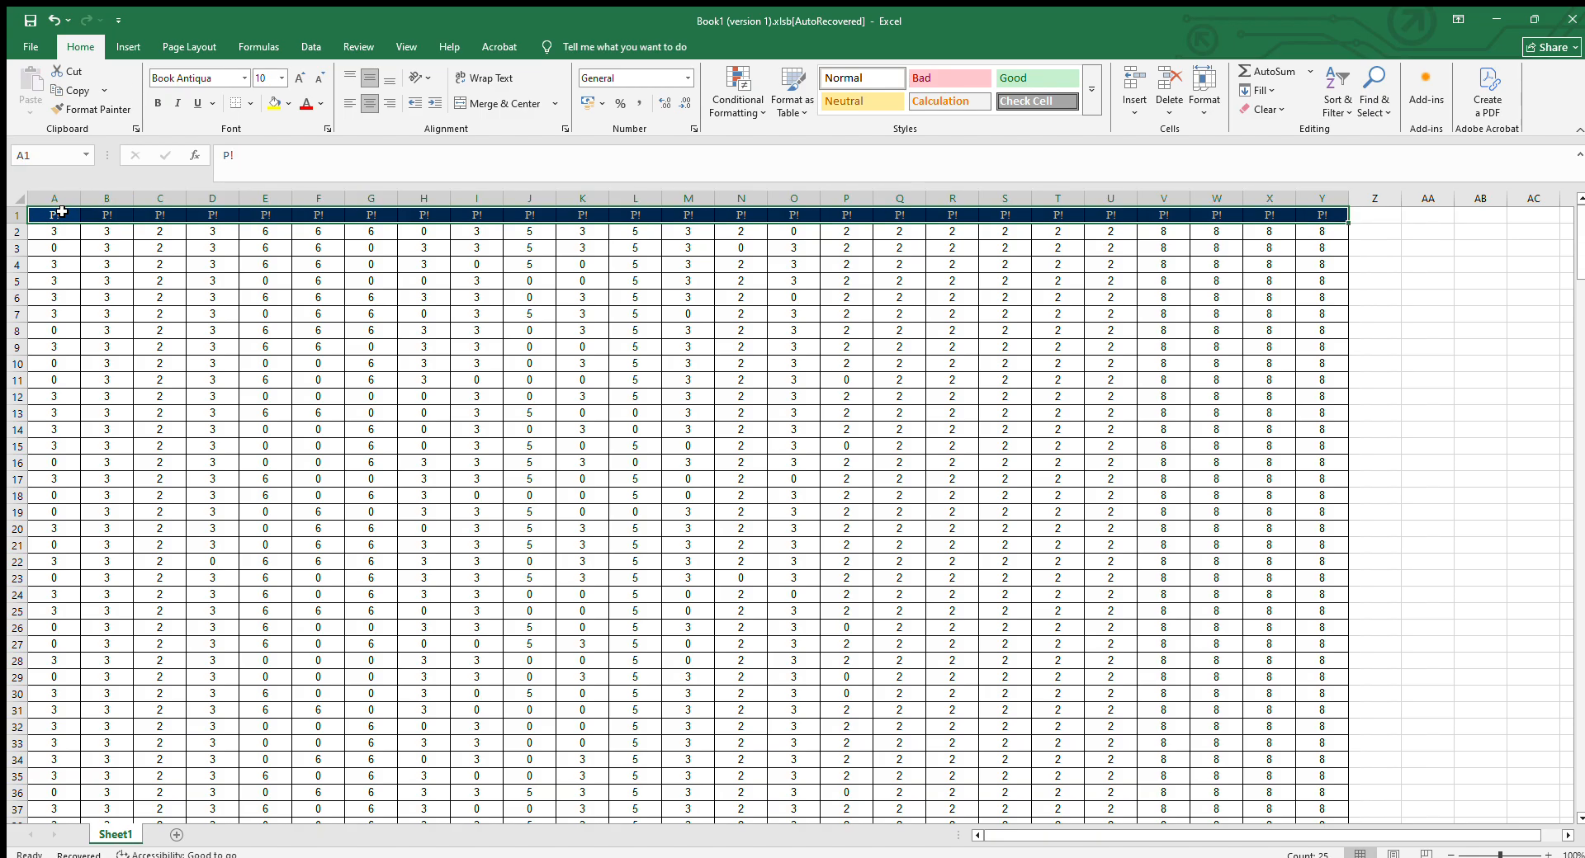
Enter P1 in A1 and fill the series across the header row through P25 in column Y
click(62, 212)
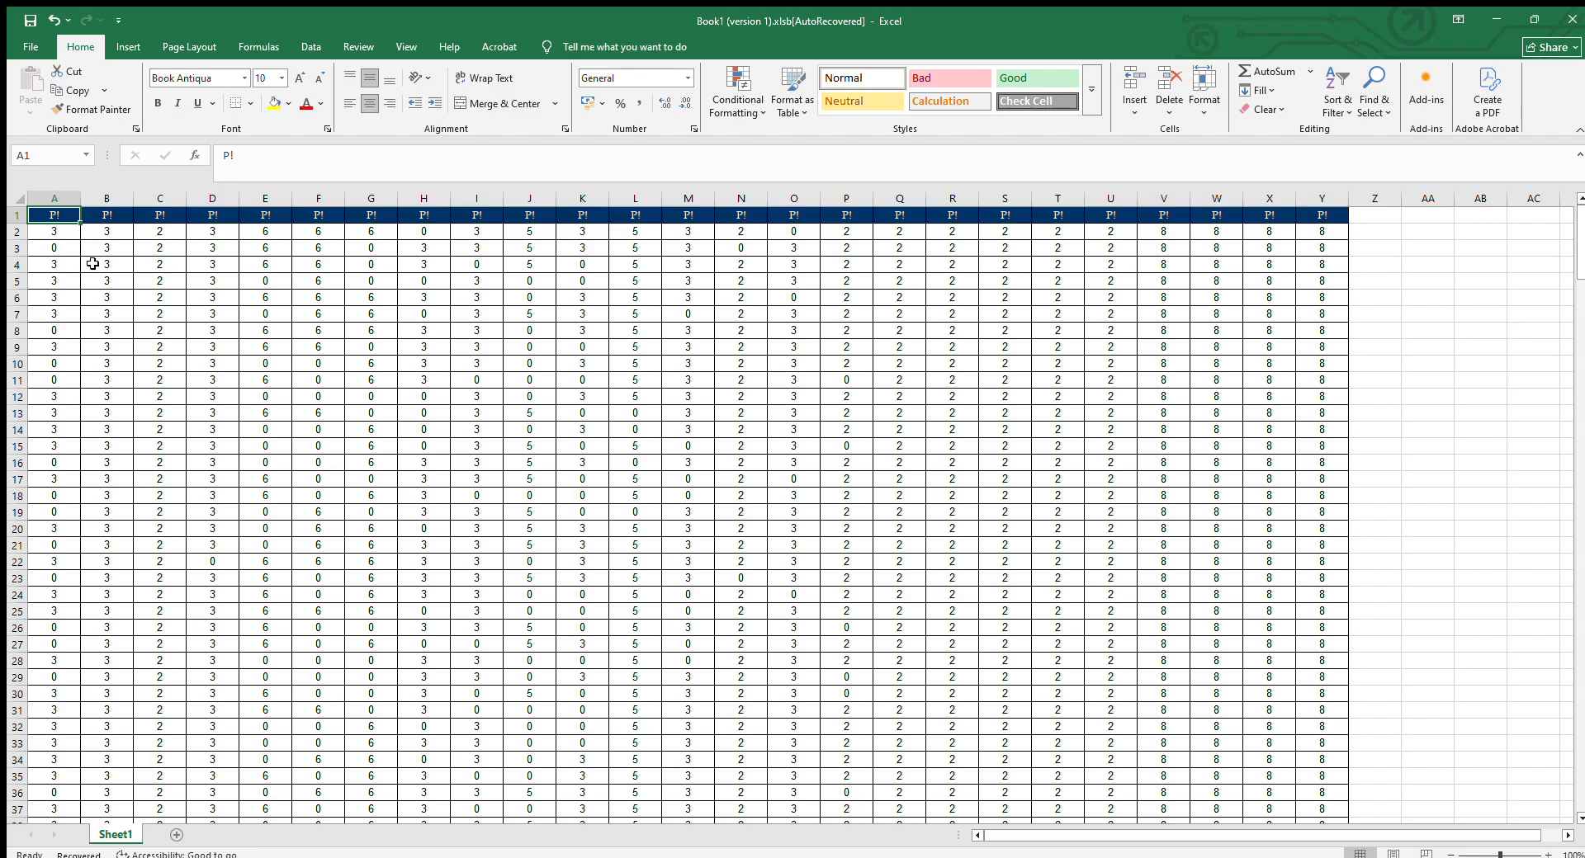
text(P1)
key(ctrl+Return)
drag(80, 222, 1353, 221)
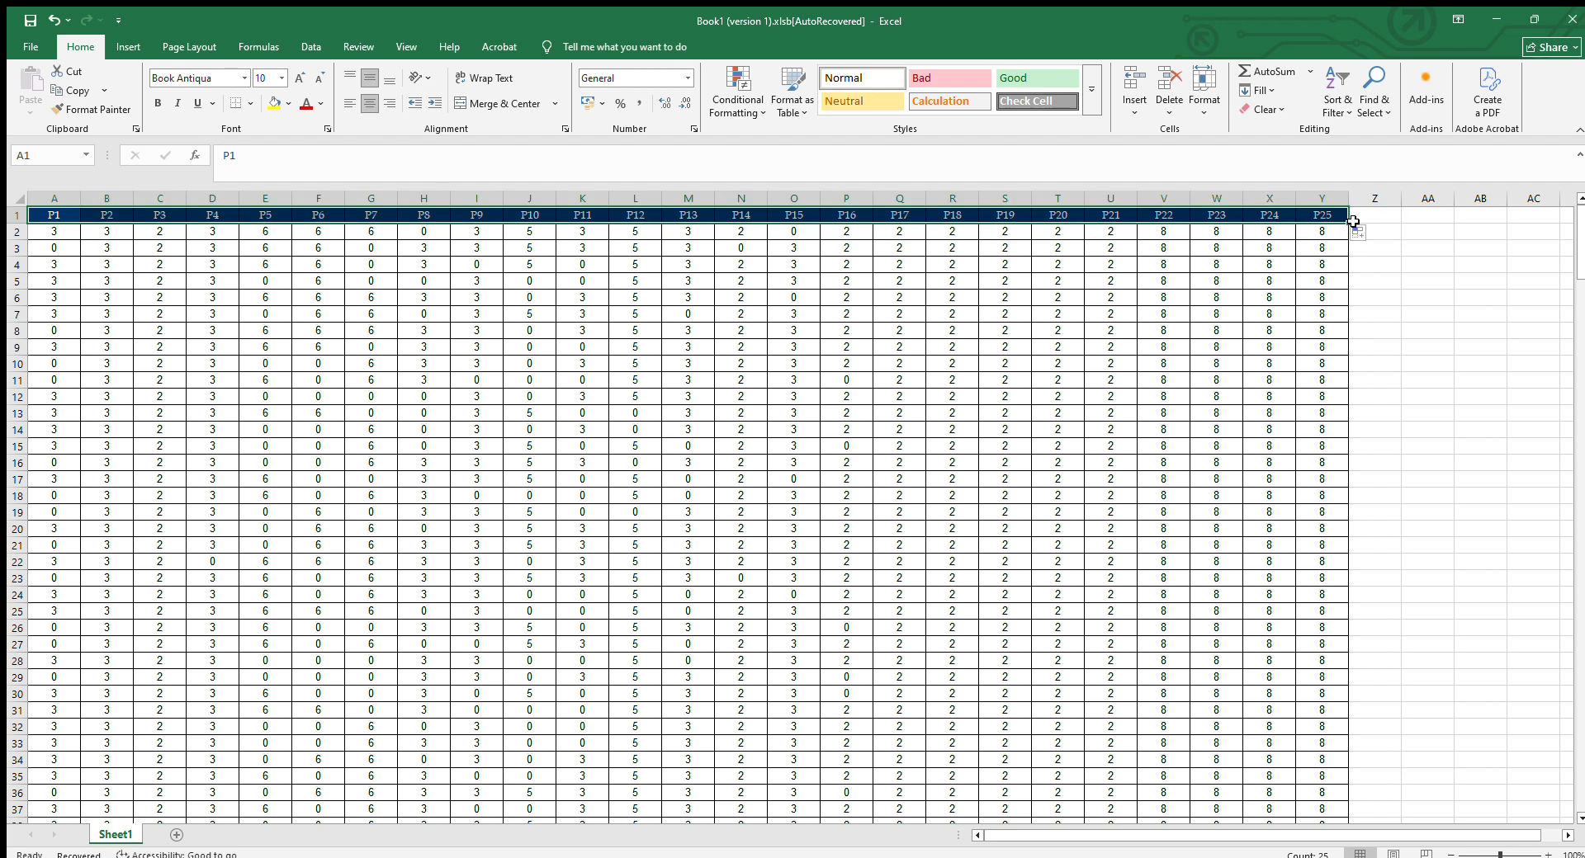
click(70, 216)
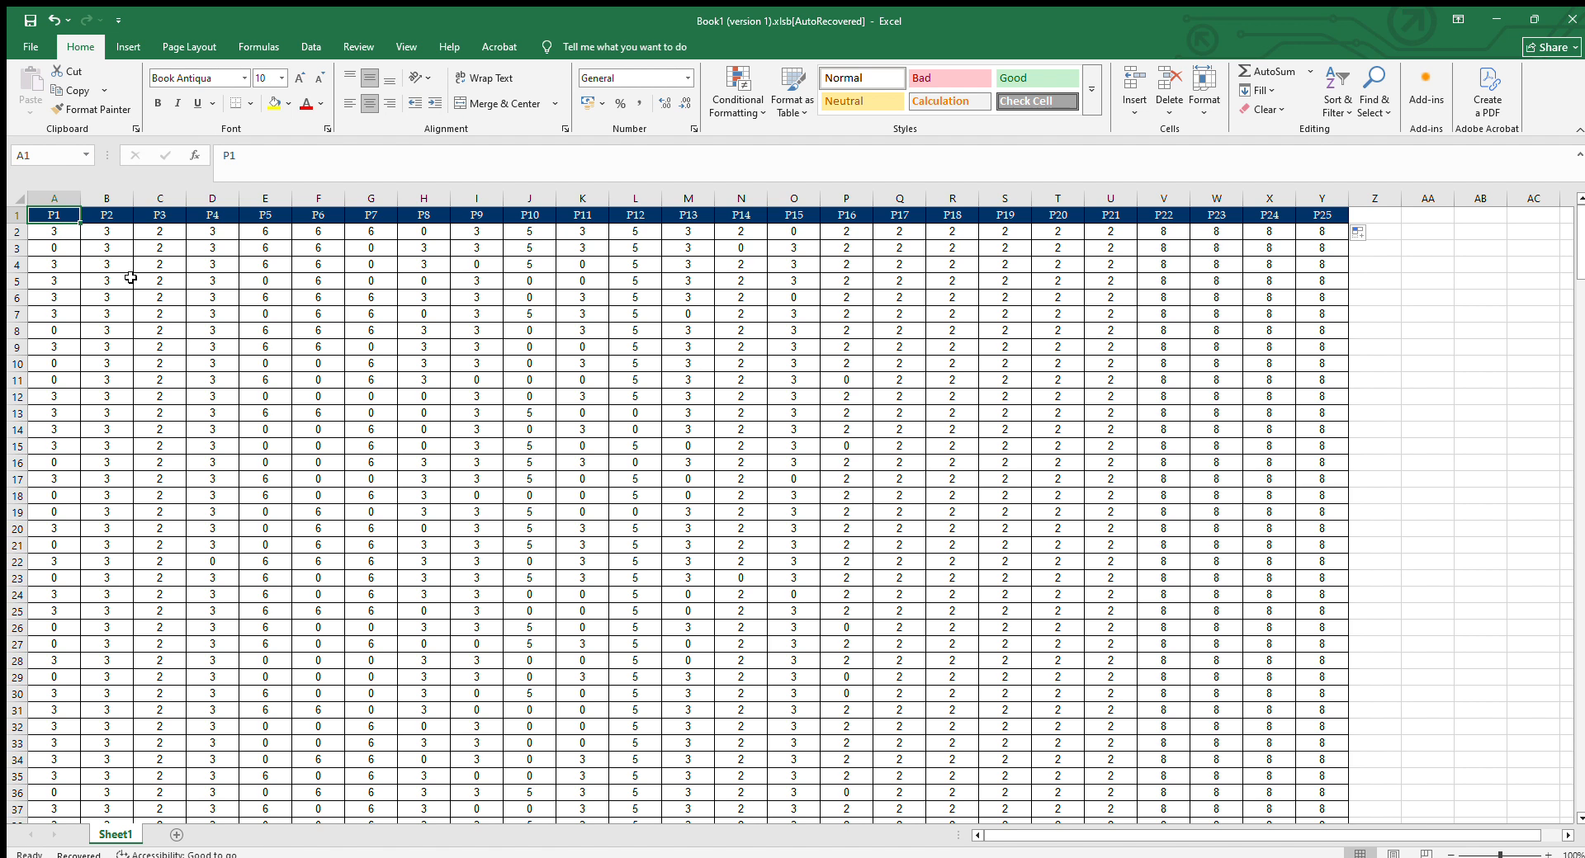
Look through the scores in the P1 column row by row, from row 2 downward
click(56, 231)
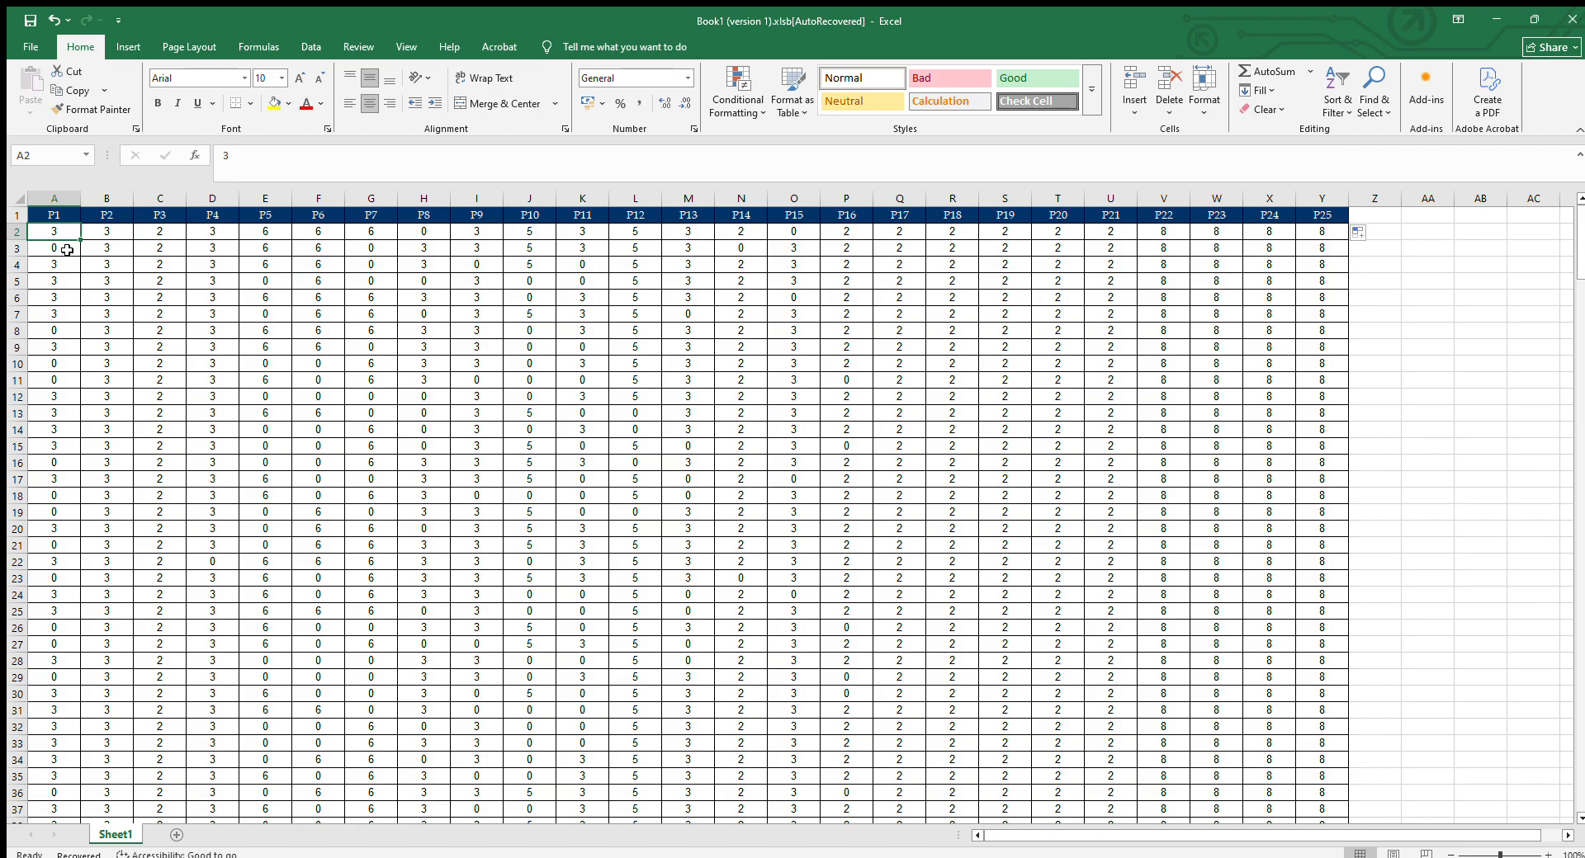
click(63, 250)
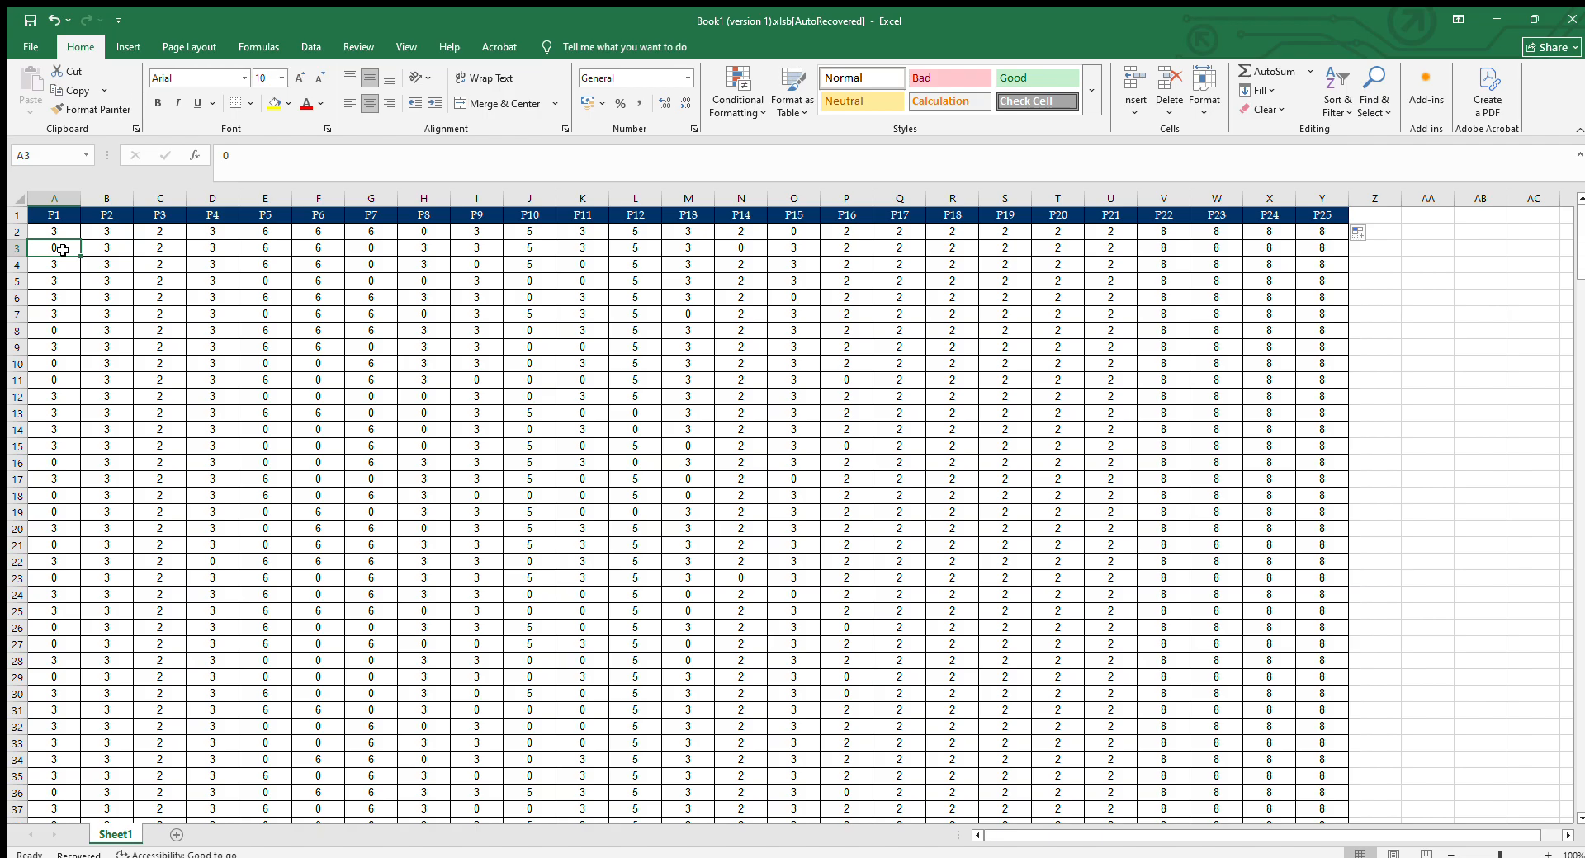
key(Down)
key(Down)
key(Down)
key(Down)
key(Down)
key(Down)
key(Down)
key(Down)
key(Down)
key(Down)
key(Down)
key(Down)
key(Down)
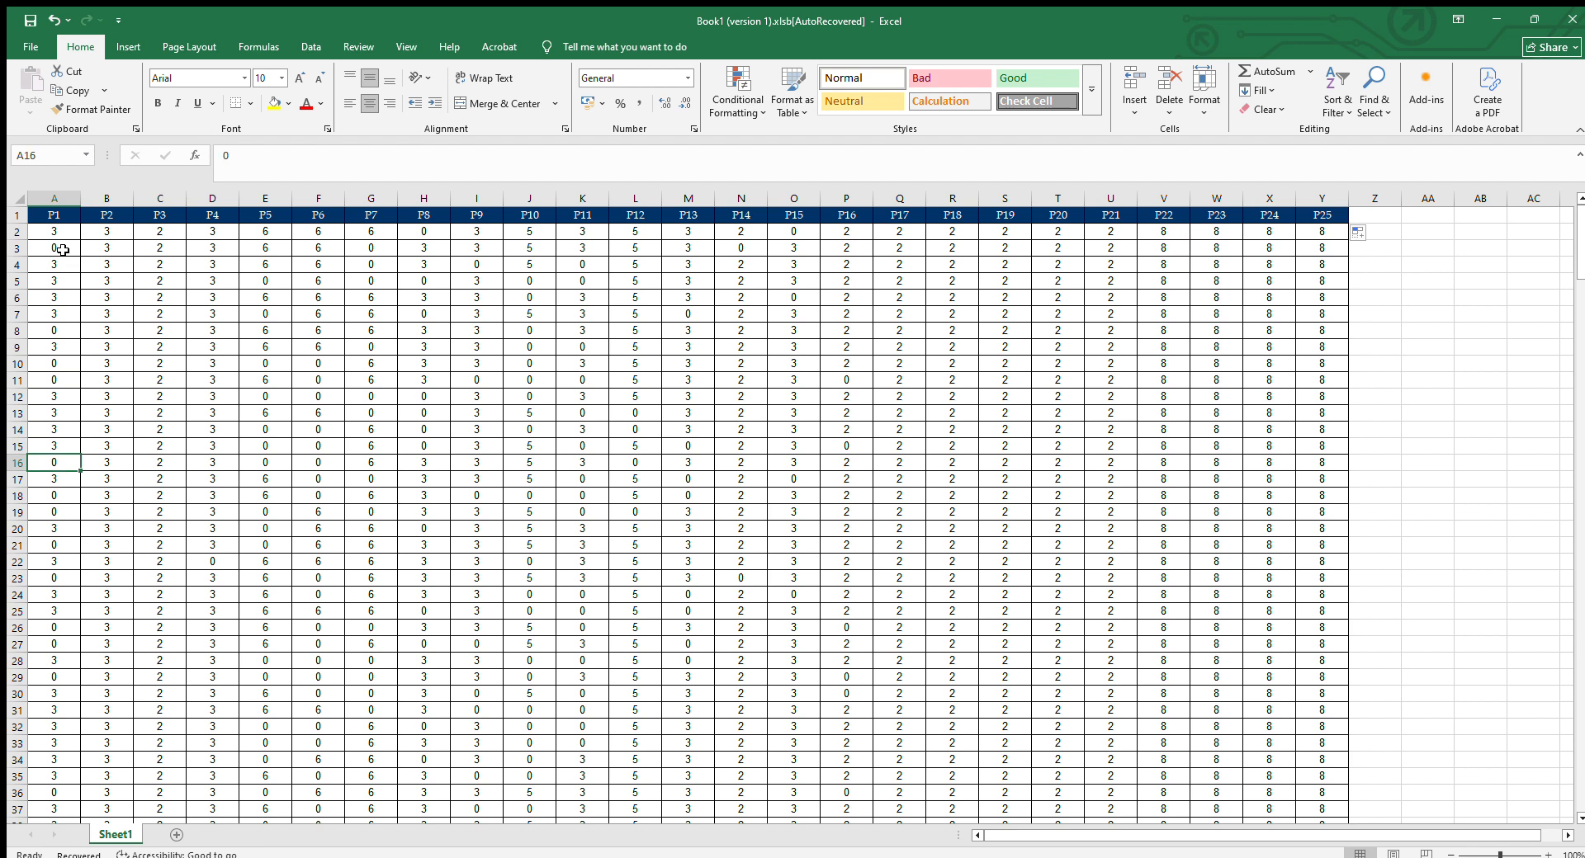
key(Down)
key(Down)
key(Down)
key(Down)
key(Down)
key(Down)
key(Down)
key(Down)
key(Down)
key(Down)
key(Down)
key(Down)
key(Down)
Count the zeros in the P1 column by entering =COUNTIF(A2:A297,"0") in cell A298
key(ctrl+Down)
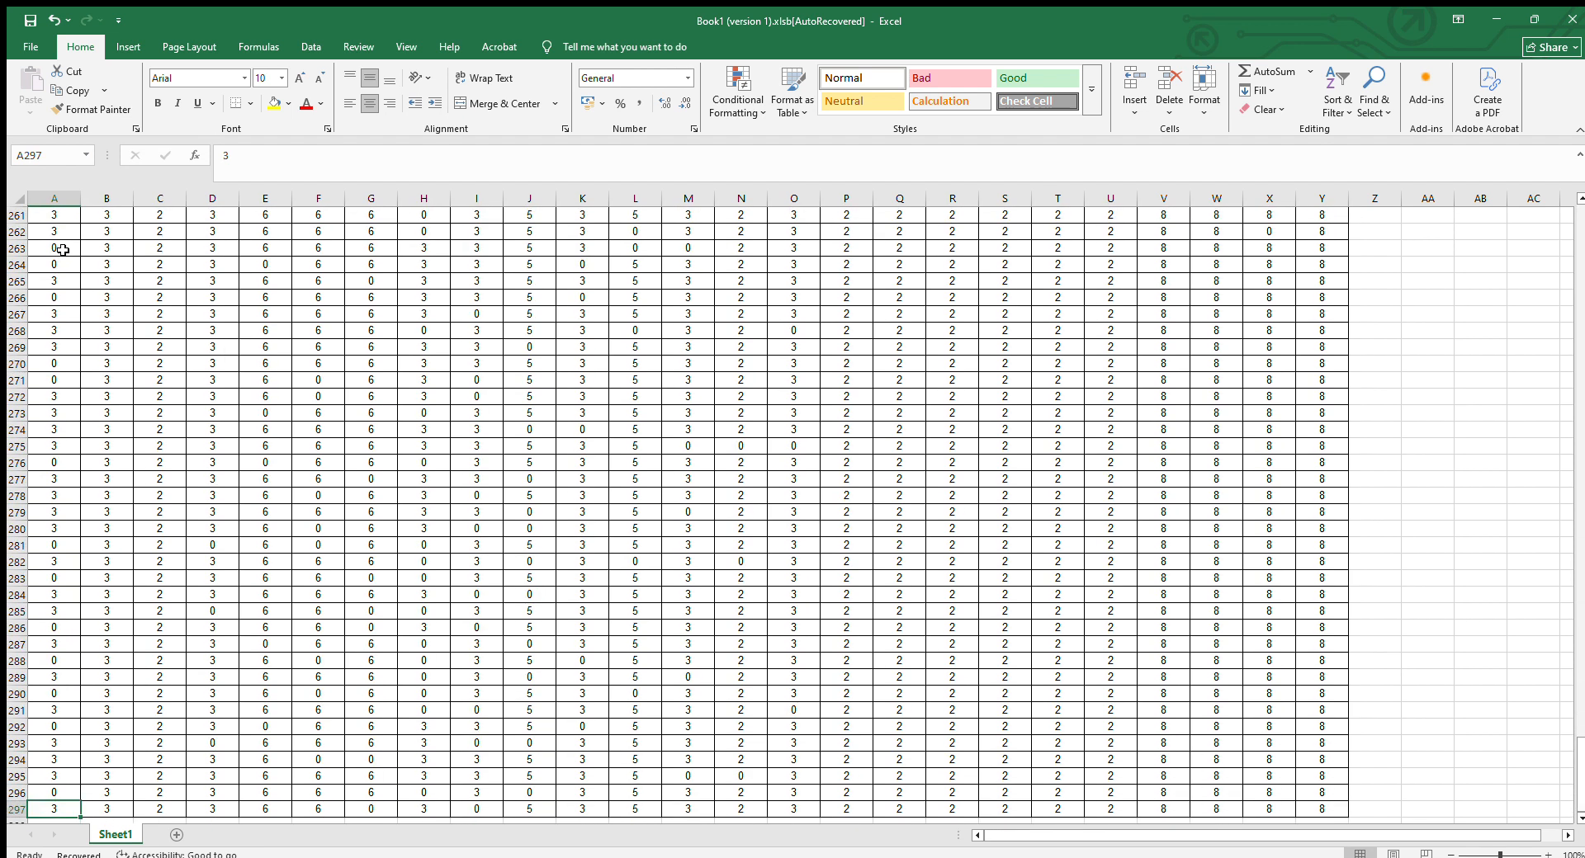
scroll(63, 250, down, 2)
key(Down)
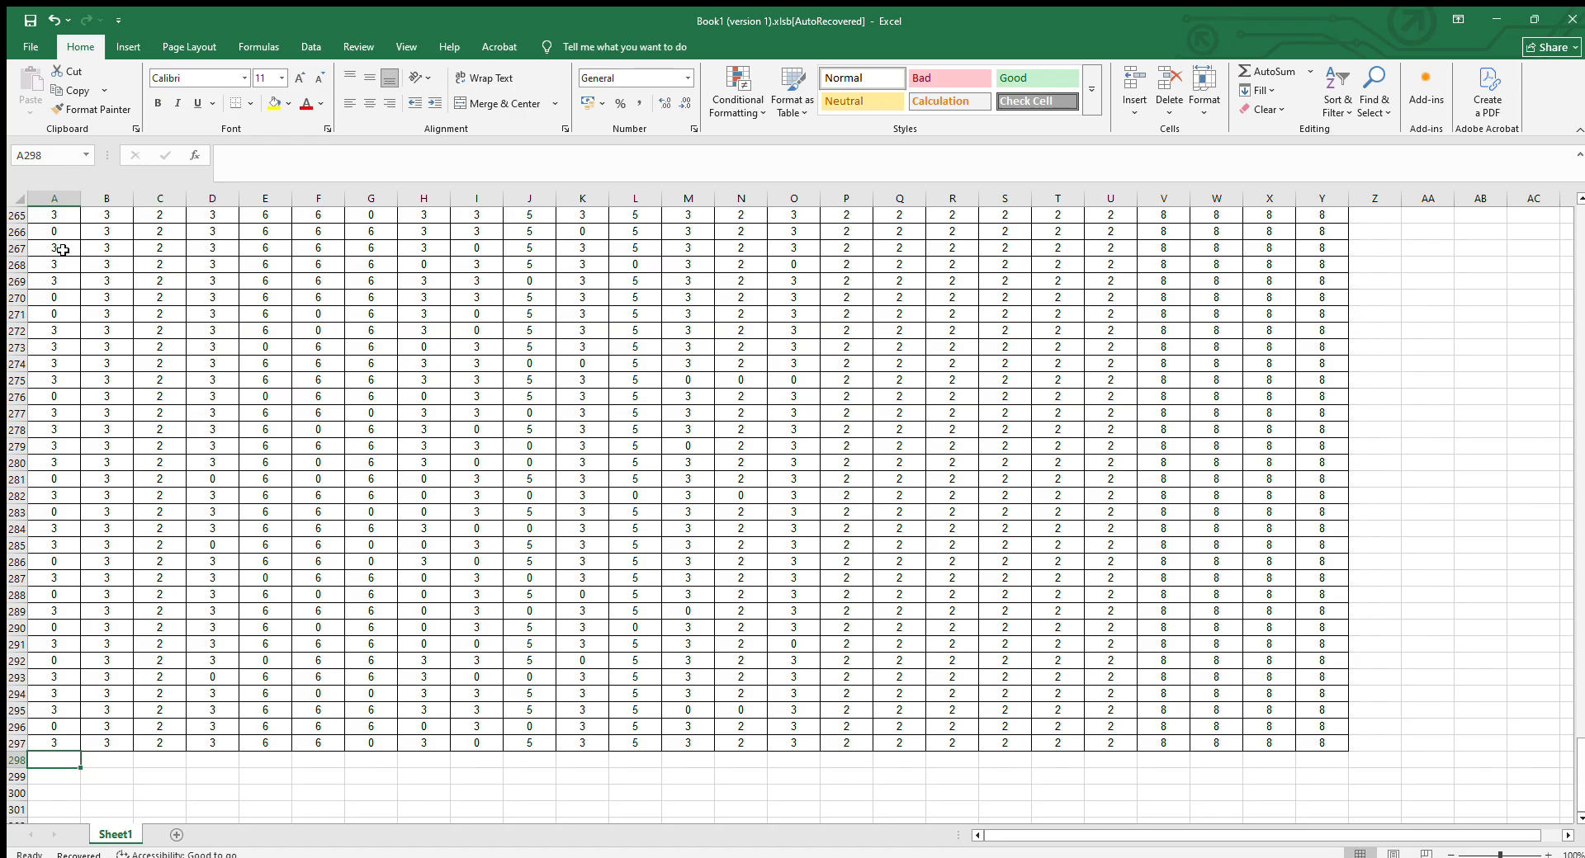
text(=counti)
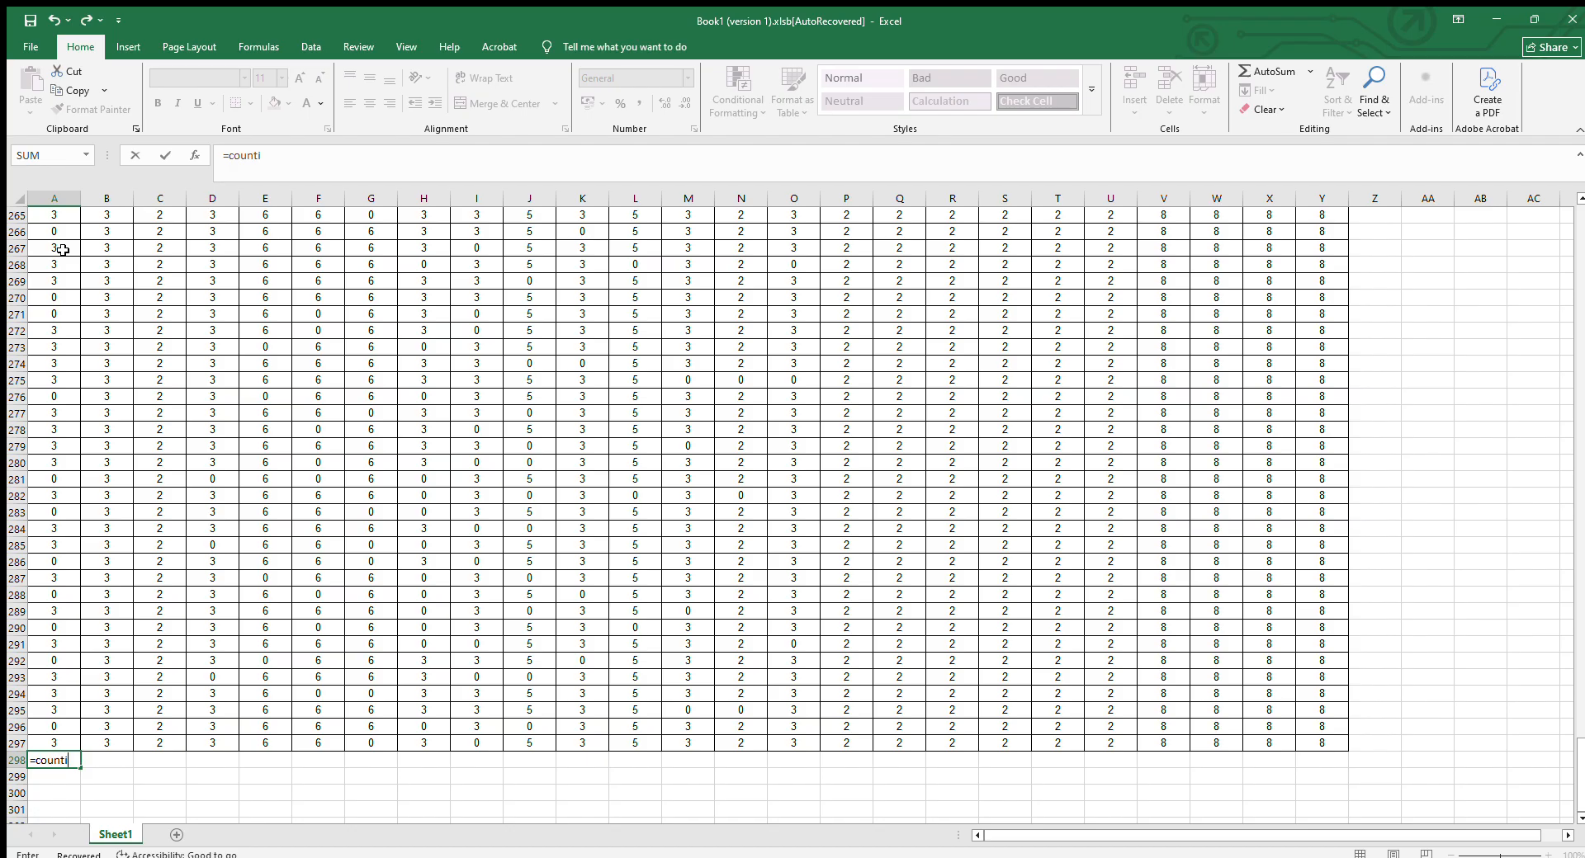
text(f)
key(Tab)
drag(1580, 781, 1580, 227)
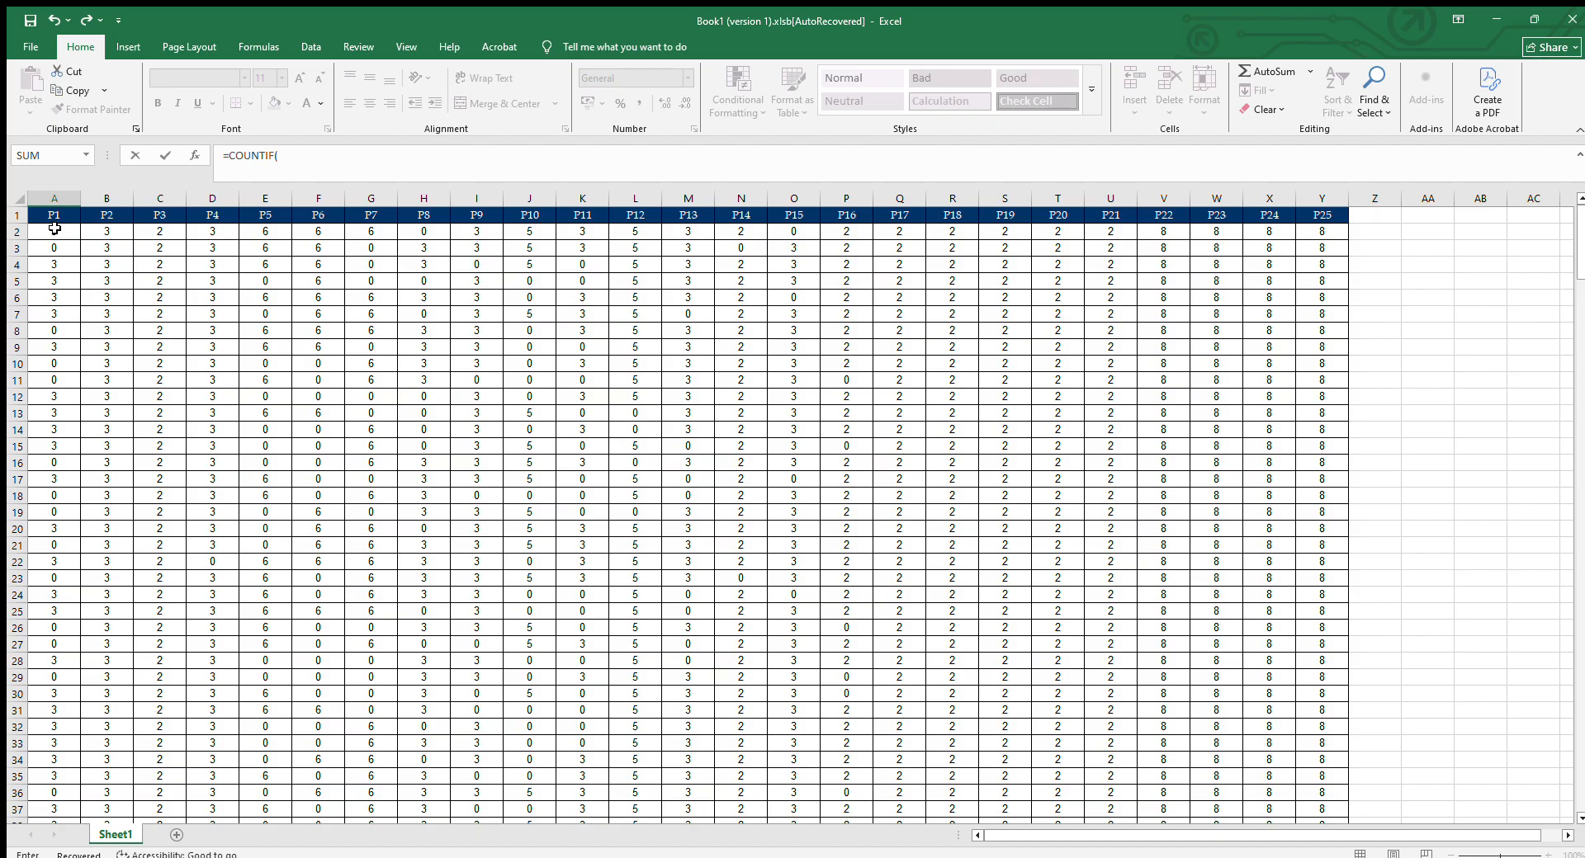
click(55, 228)
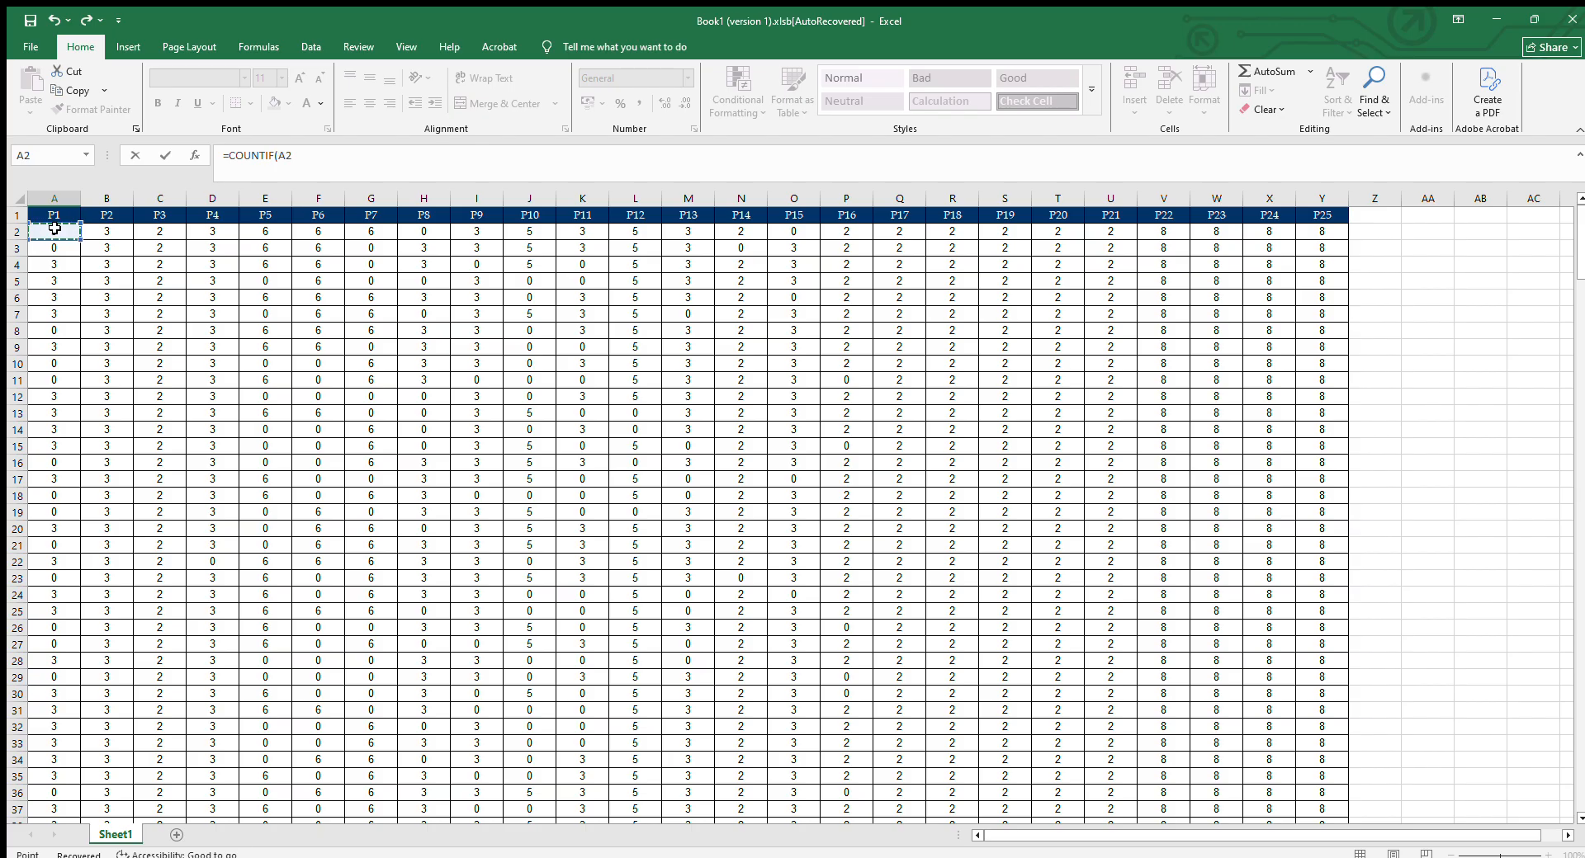
key(ctrl+shift+Down)
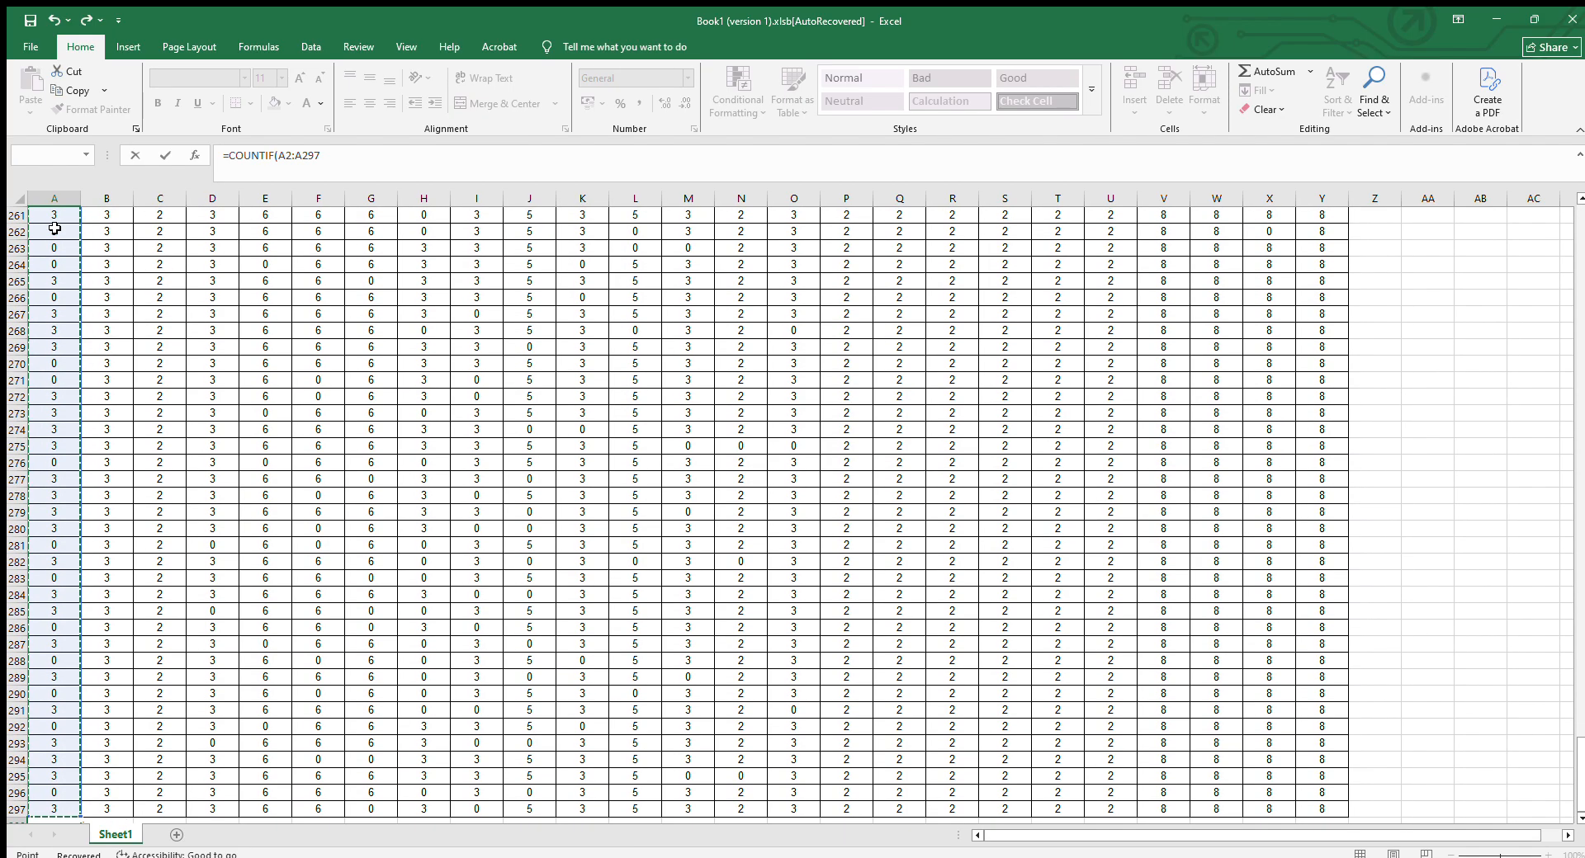
click(1578, 820)
click(1578, 820)
click(1578, 819)
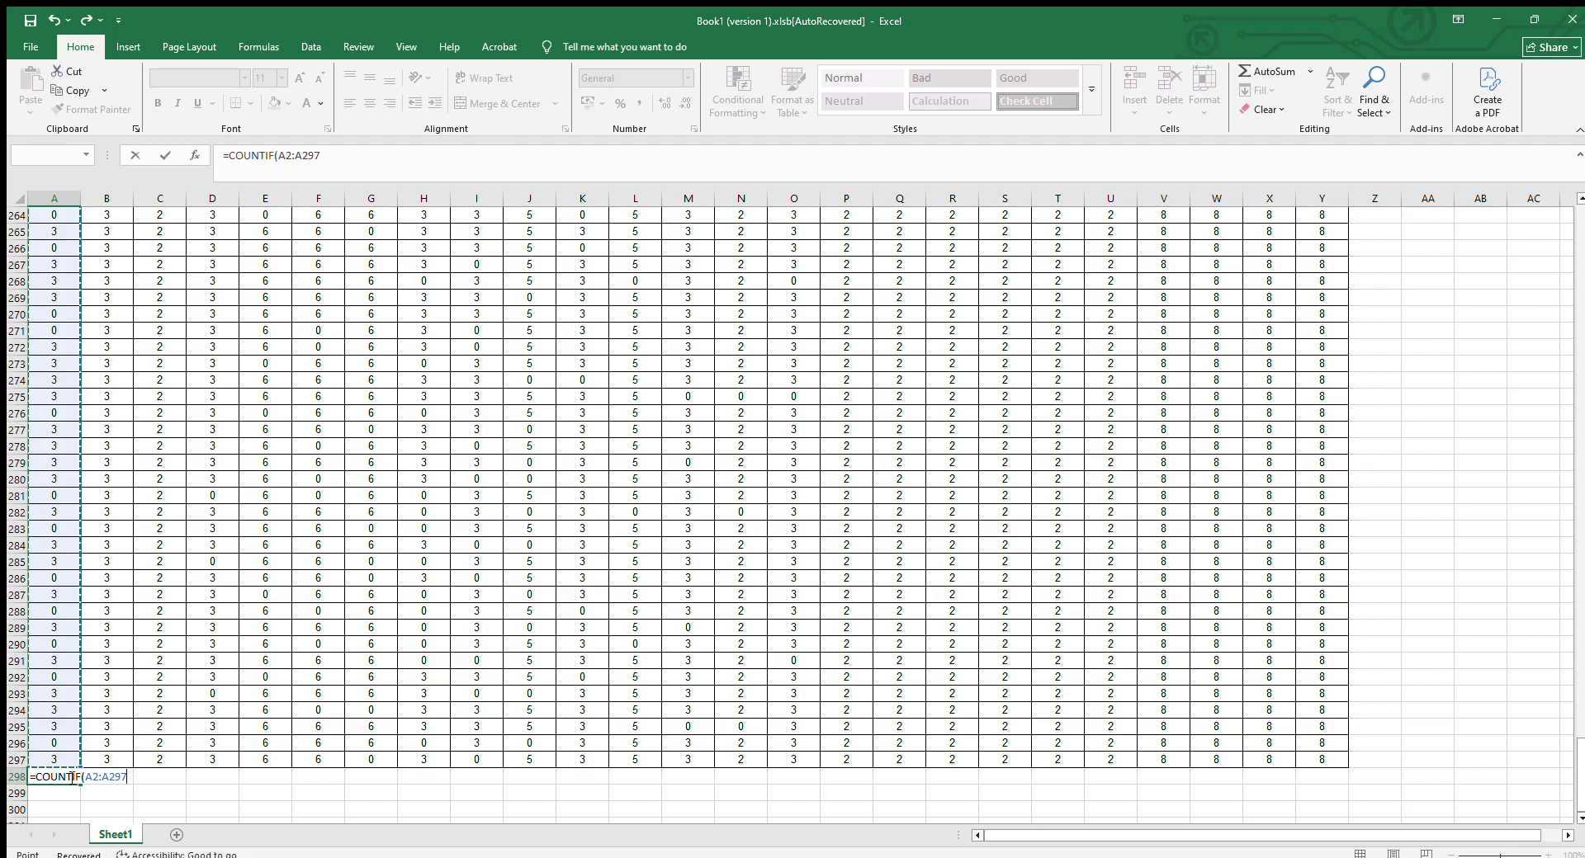
text(,"0)
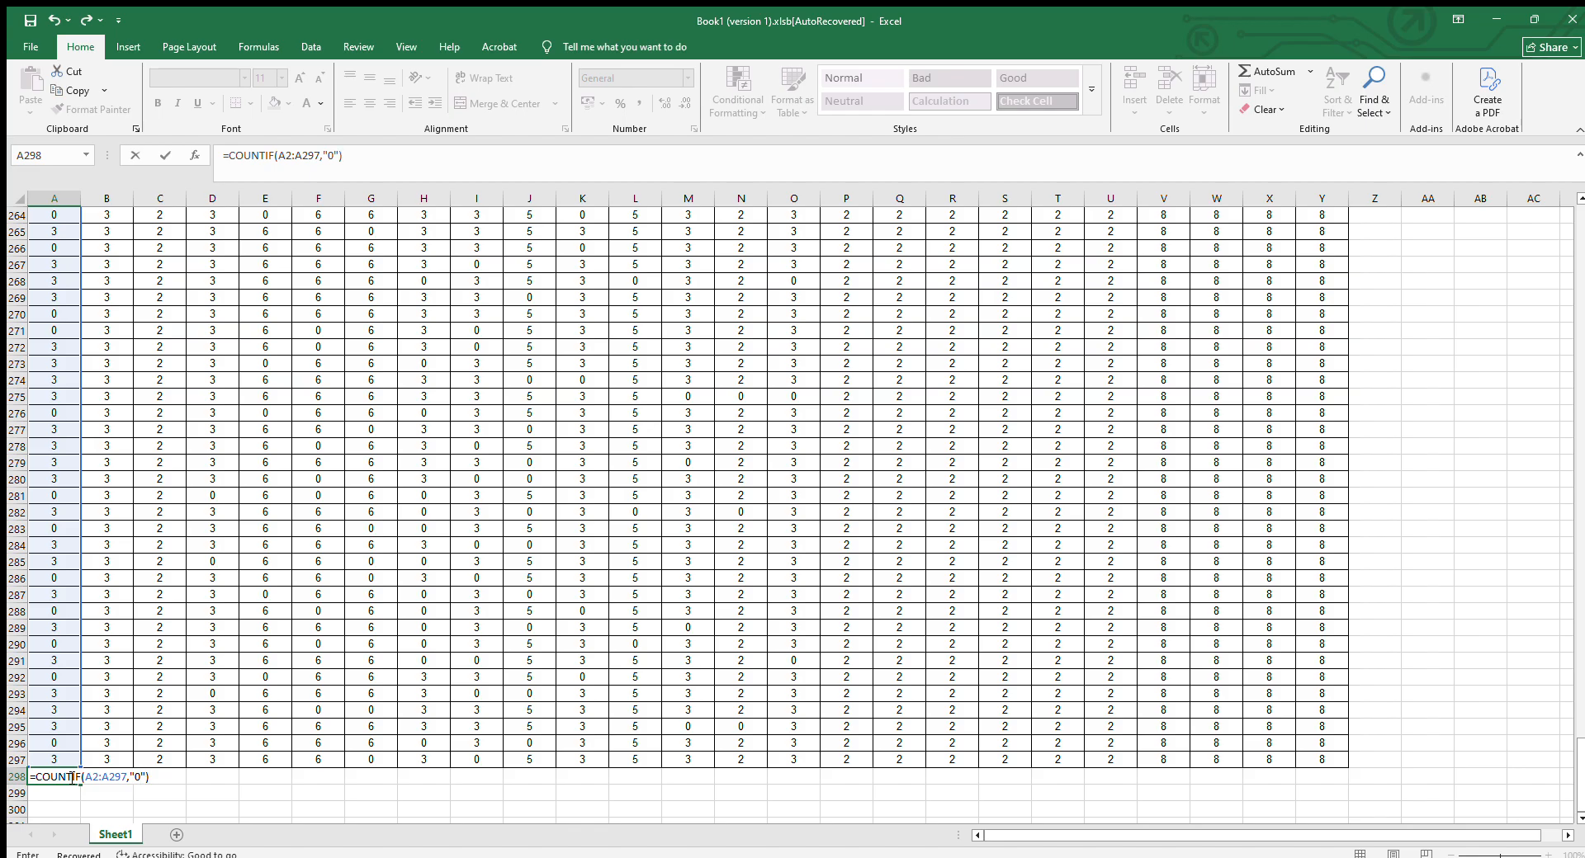
key(Return)
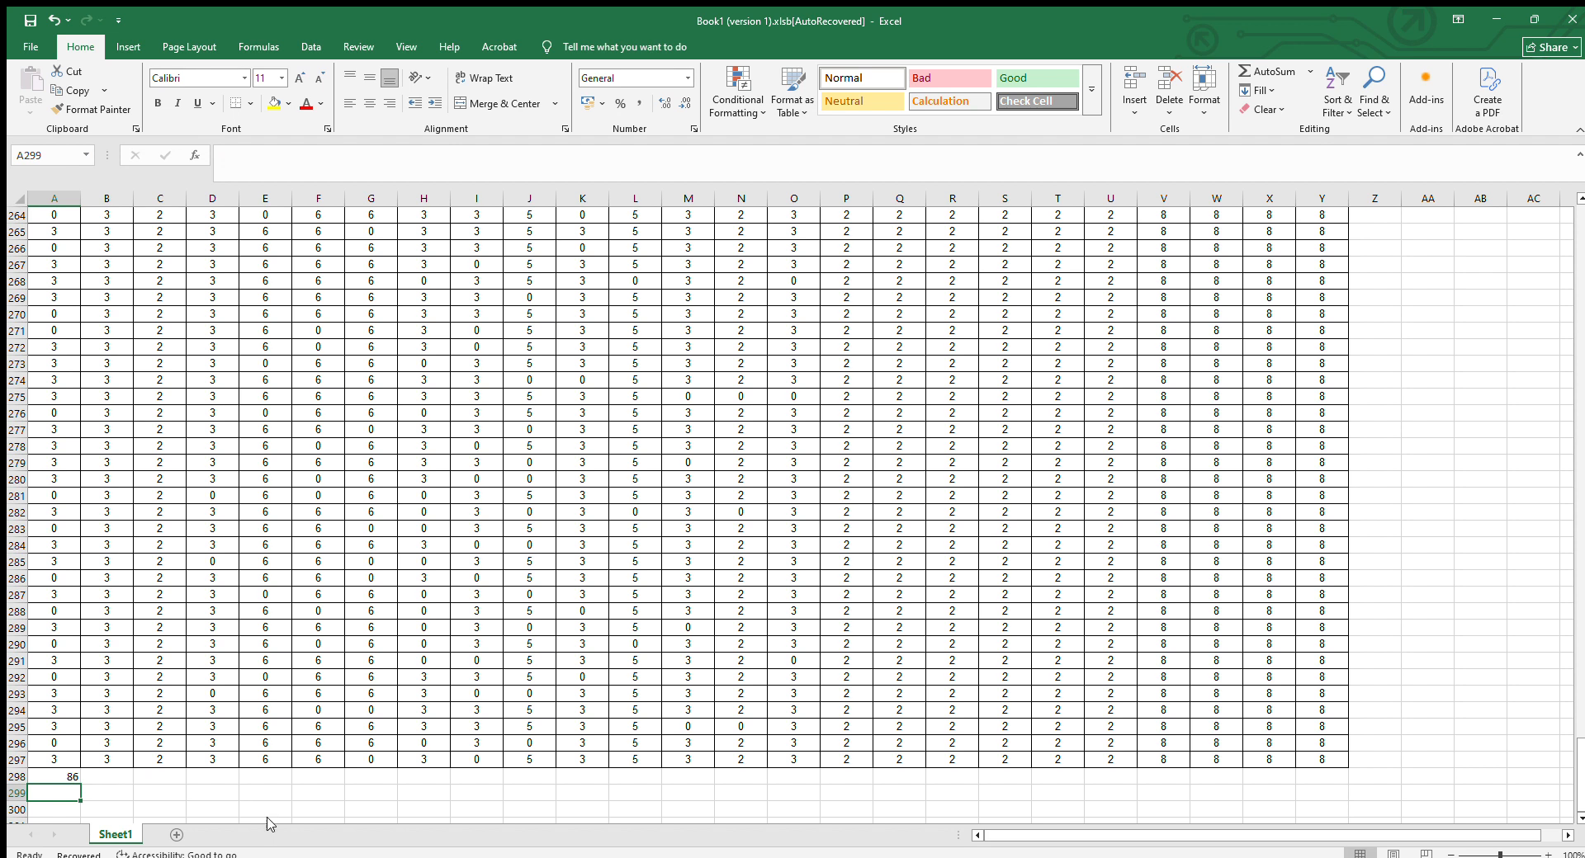
Copy the COUNTIF formula from A298 across row 298 through column Y
click(58, 771)
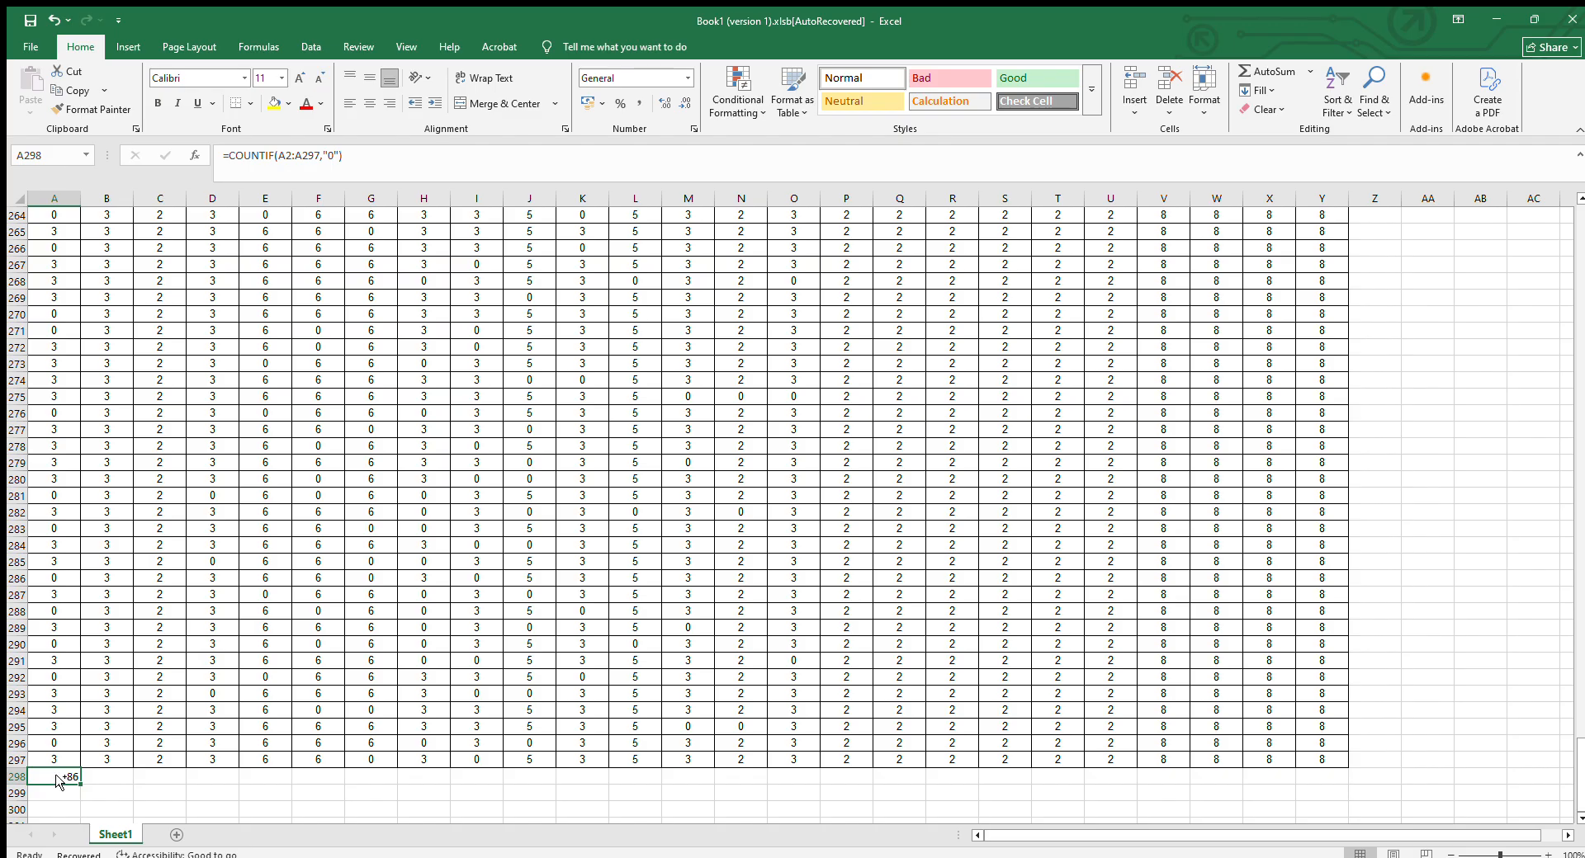
key(ctrl+c)
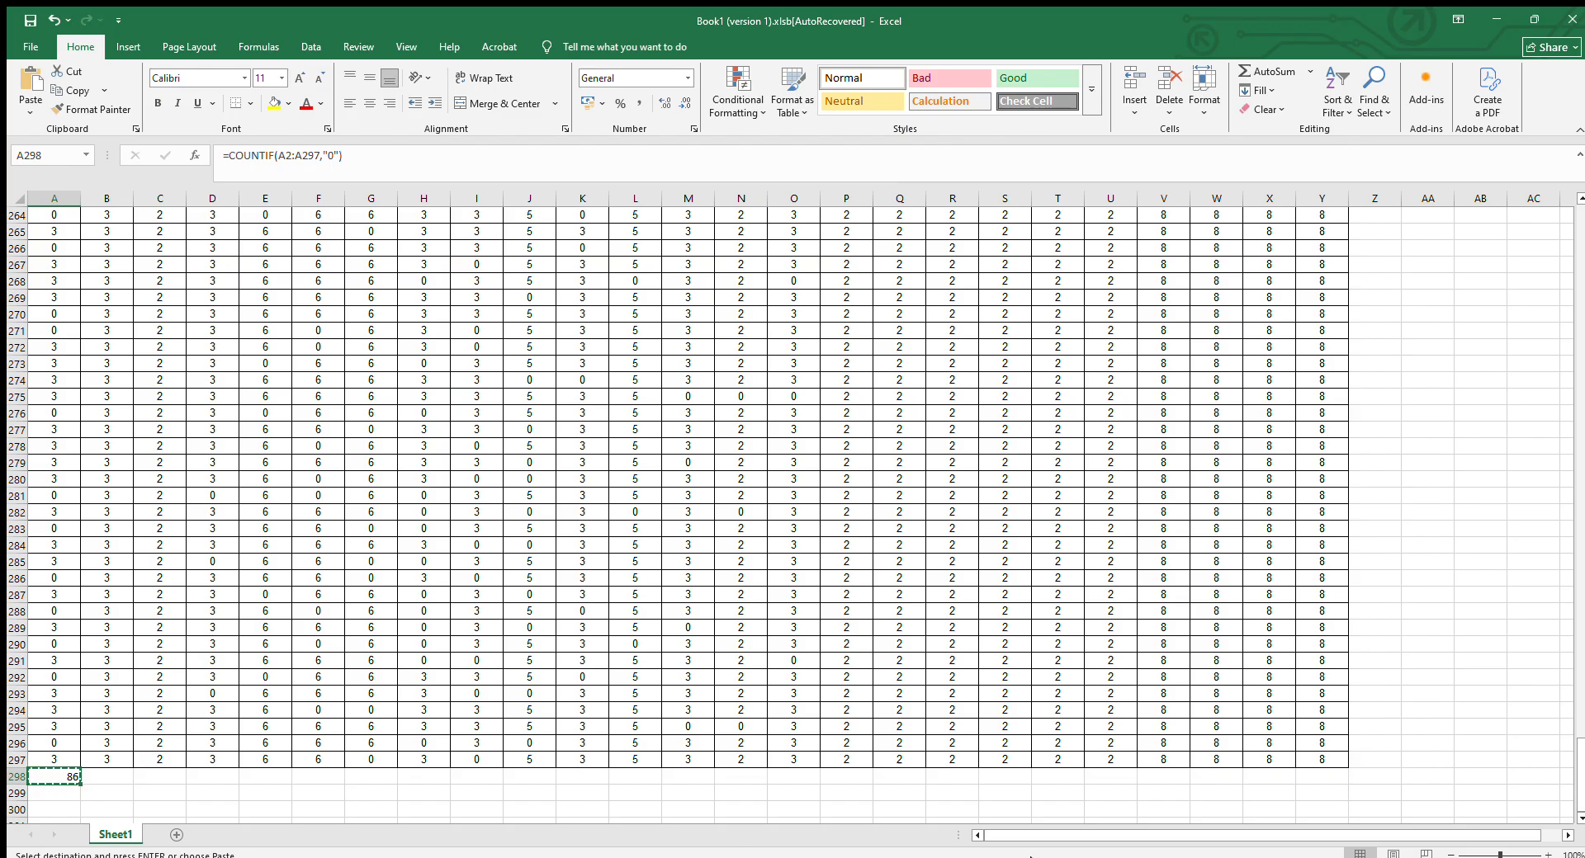
click(1313, 775)
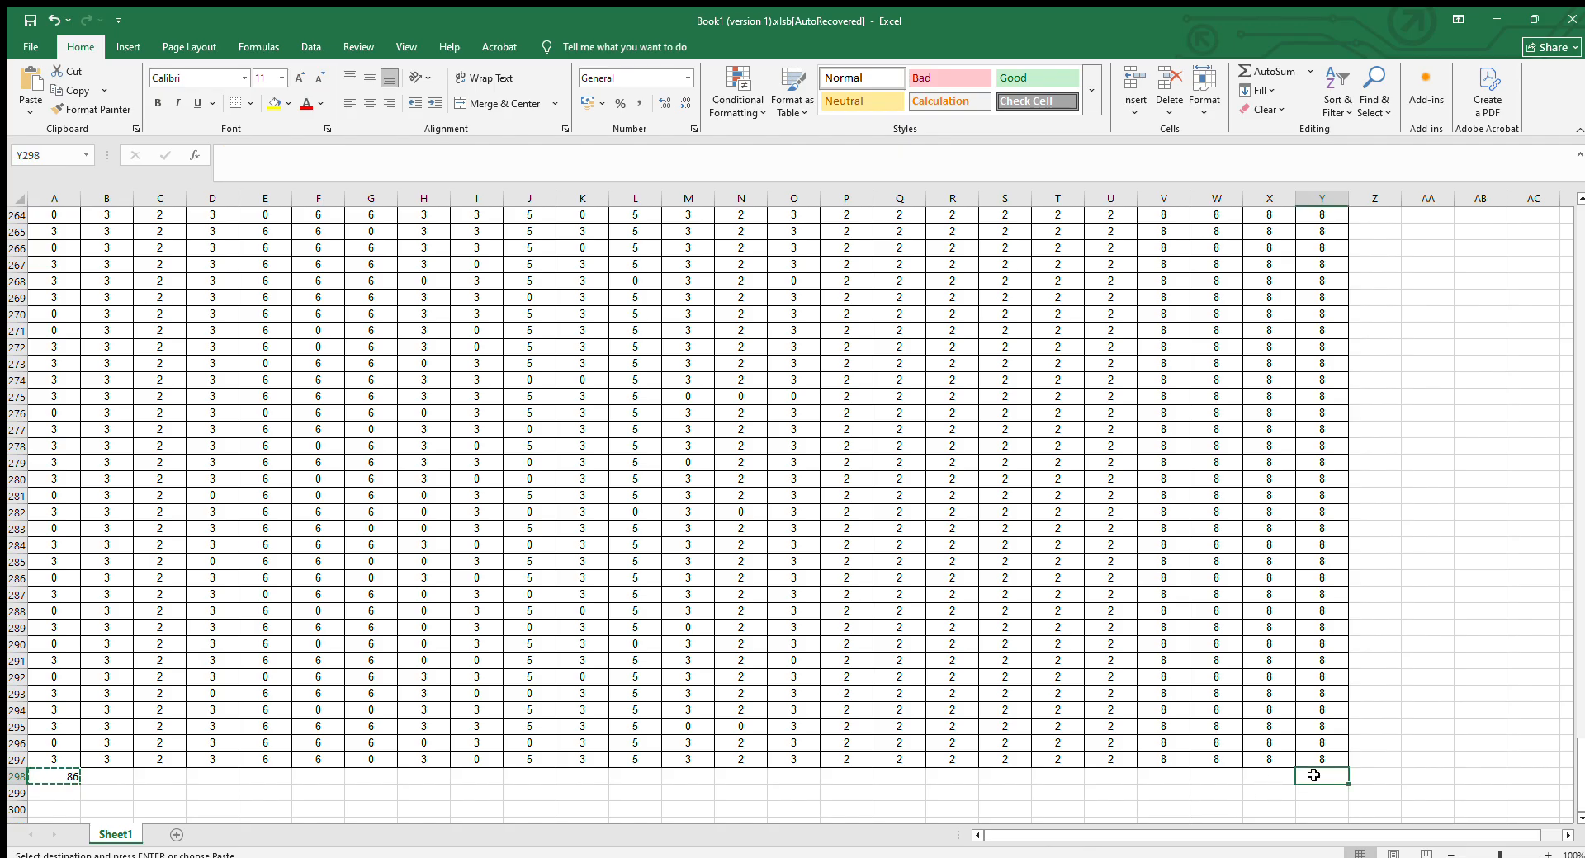
key(ctrl+shift+Left)
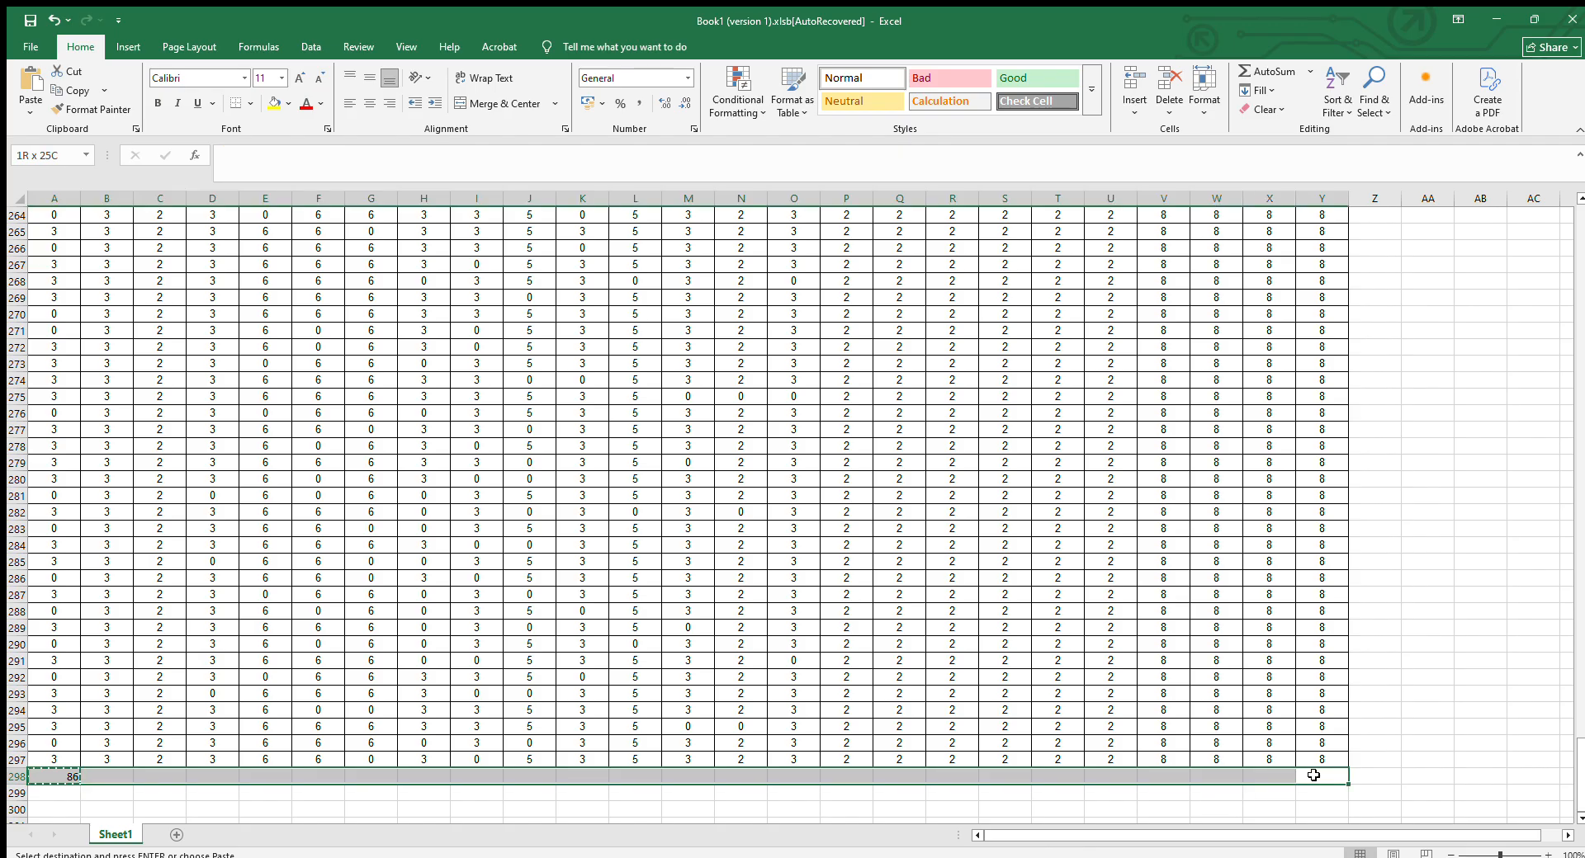
key(Return)
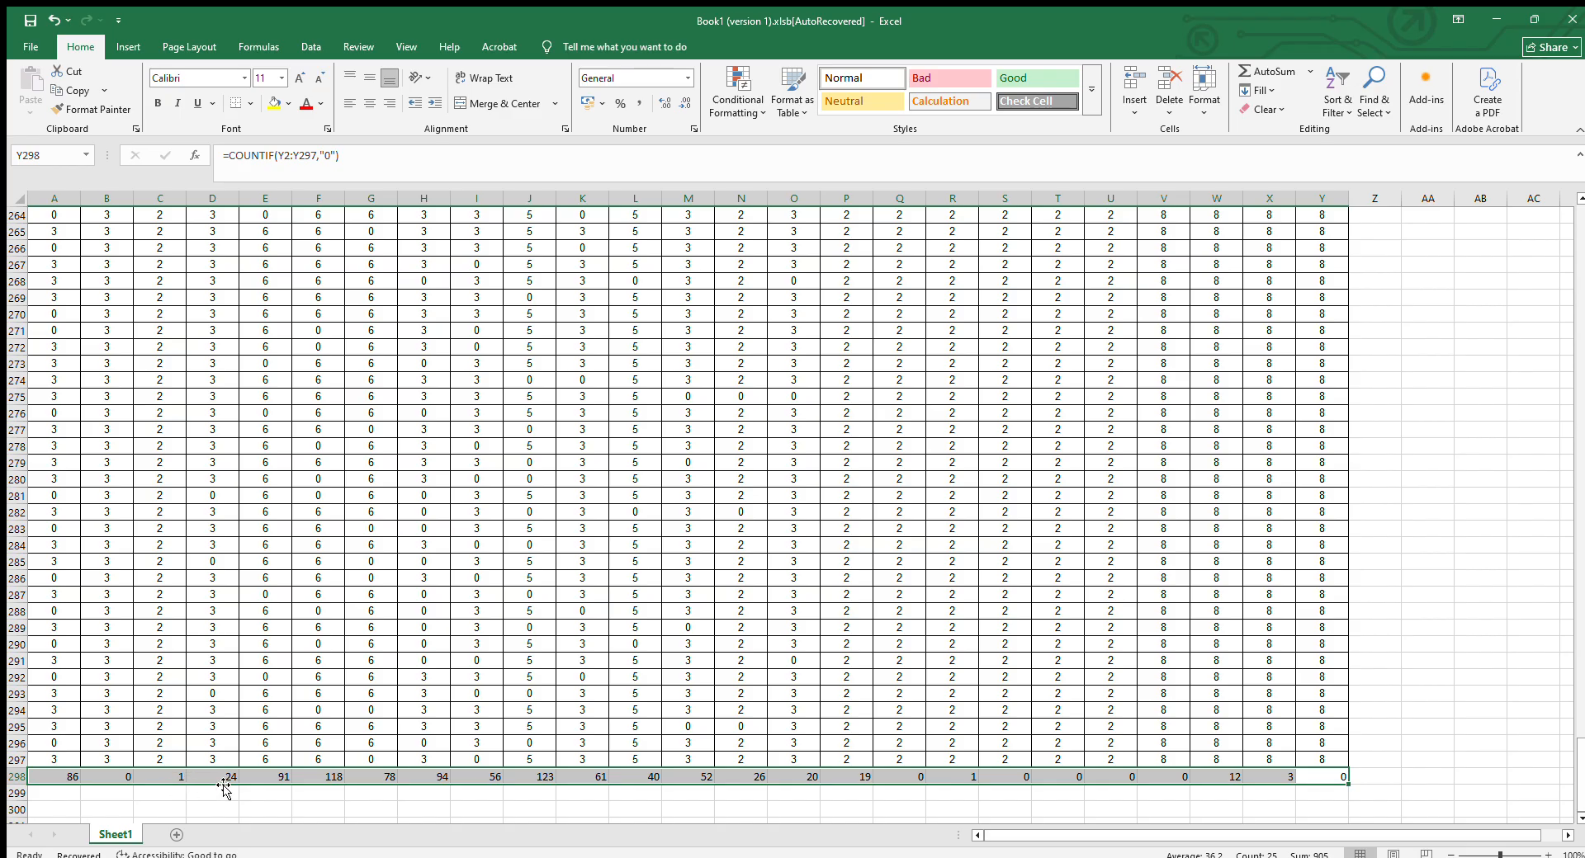
click(220, 731)
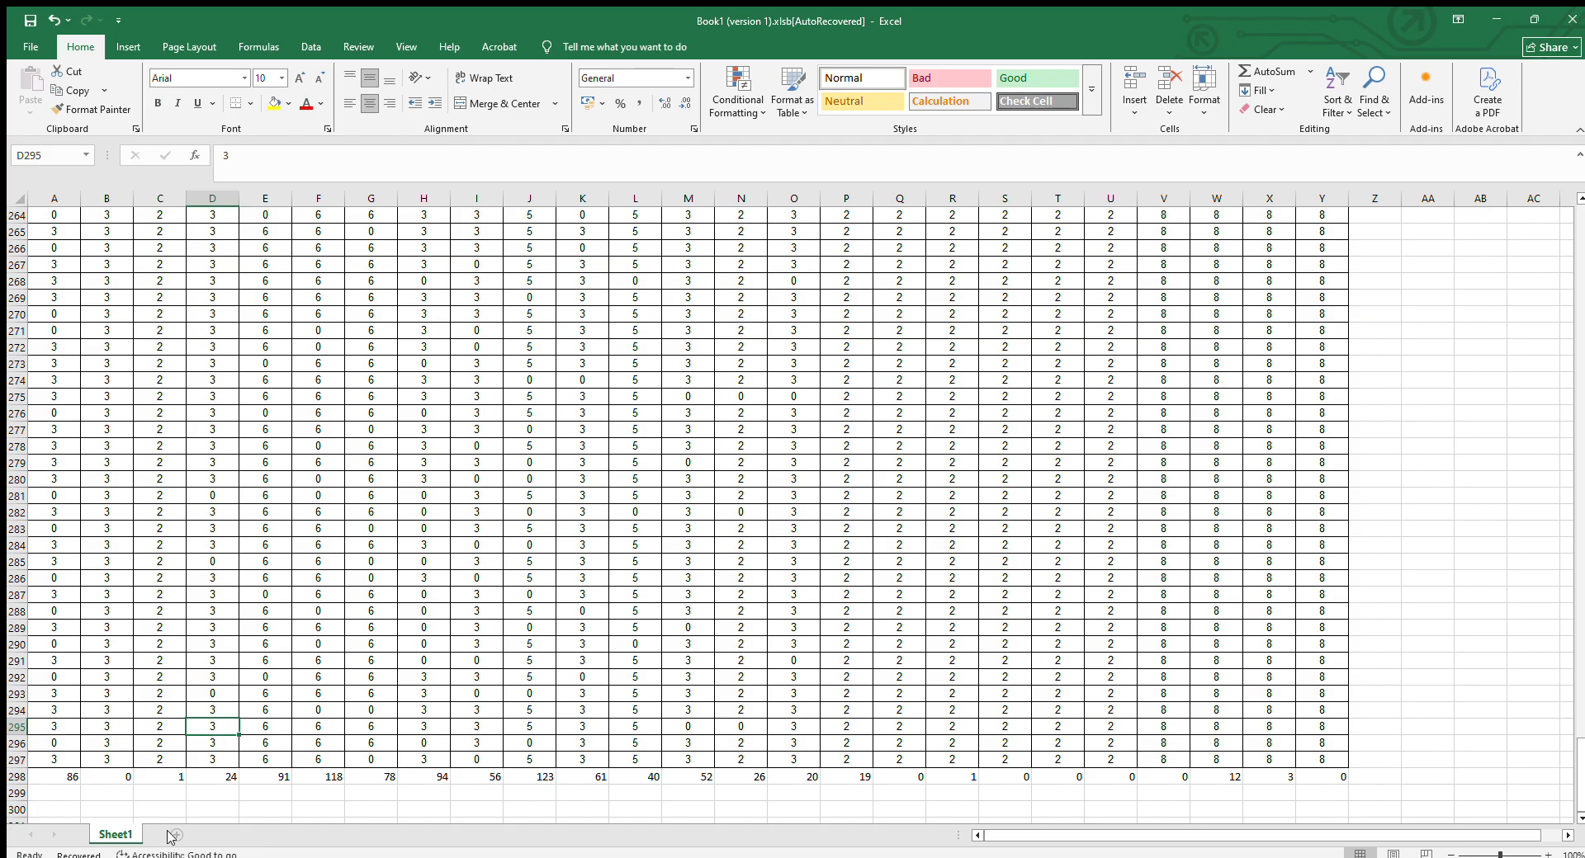
Add a second worksheet and copy the P1 to P25 headers from row 1 of Sheet1
click(171, 836)
click(123, 834)
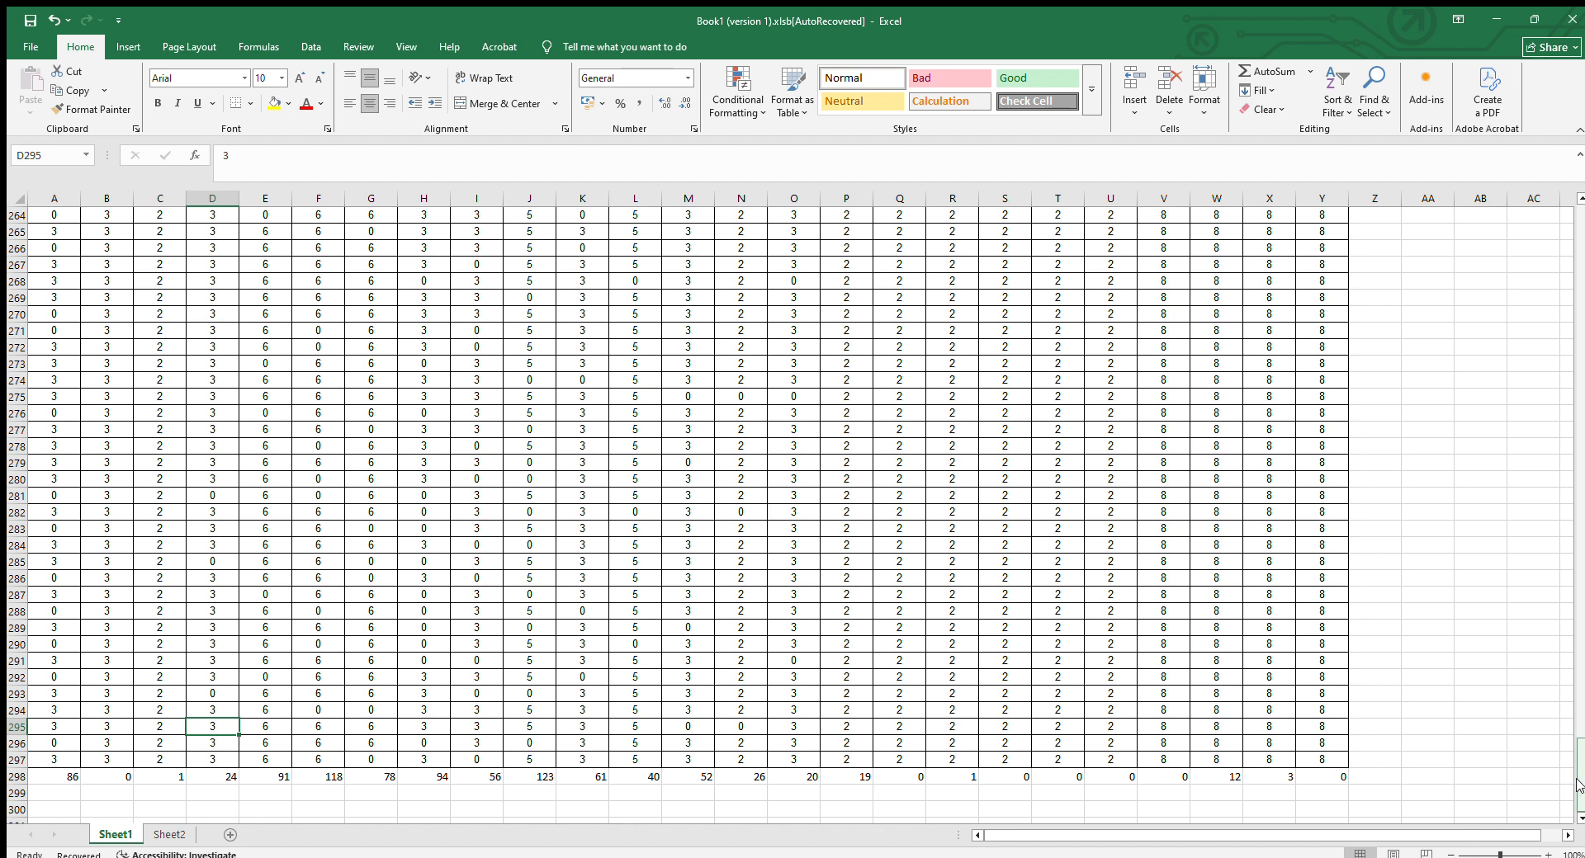
drag(1578, 784, 1582, 231)
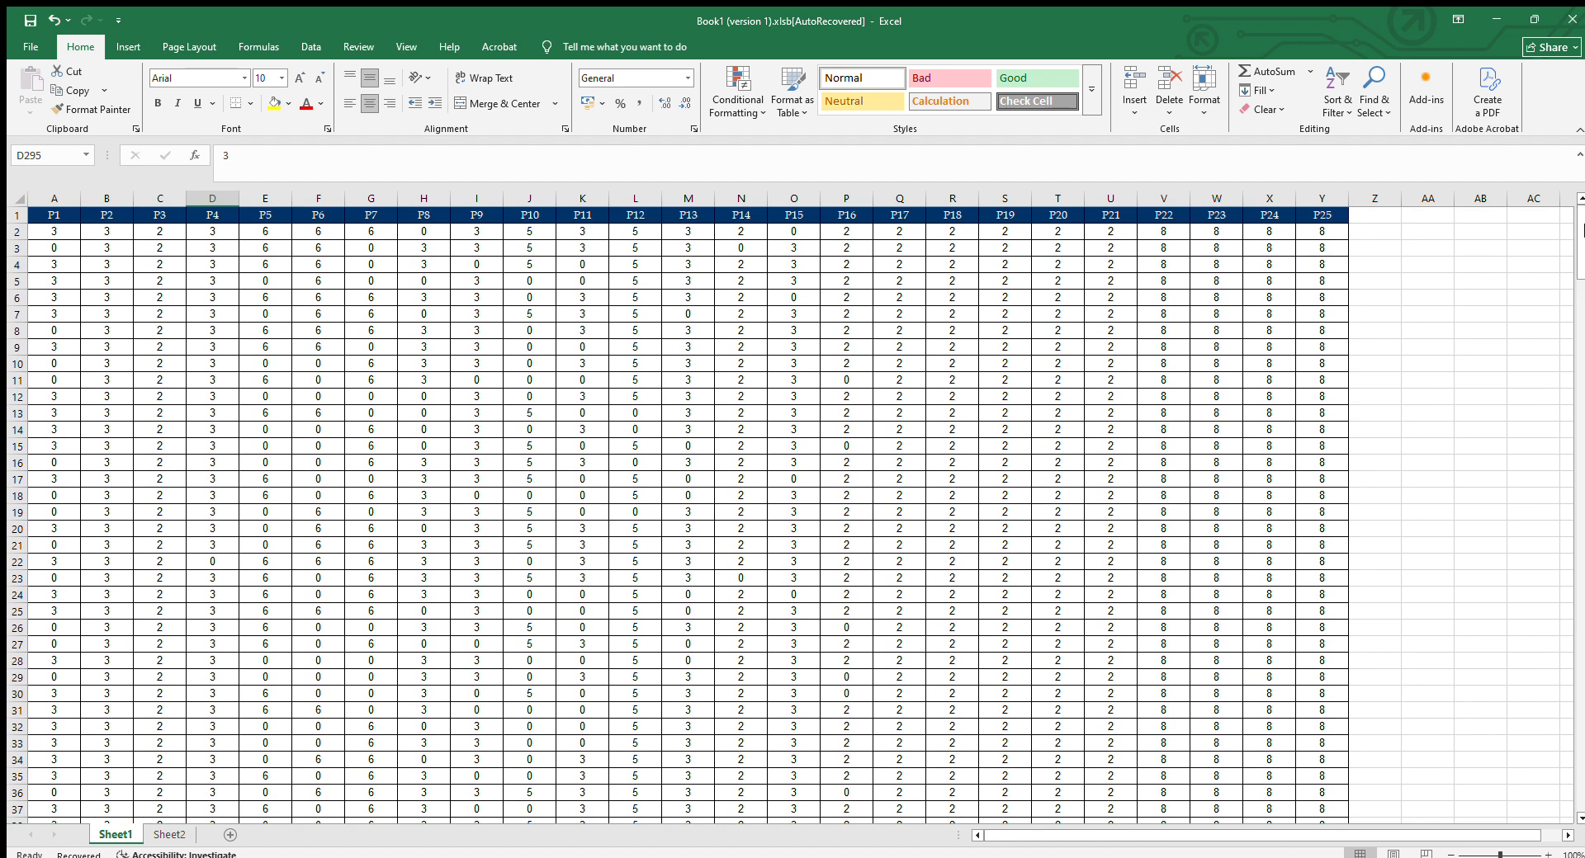
click(97, 340)
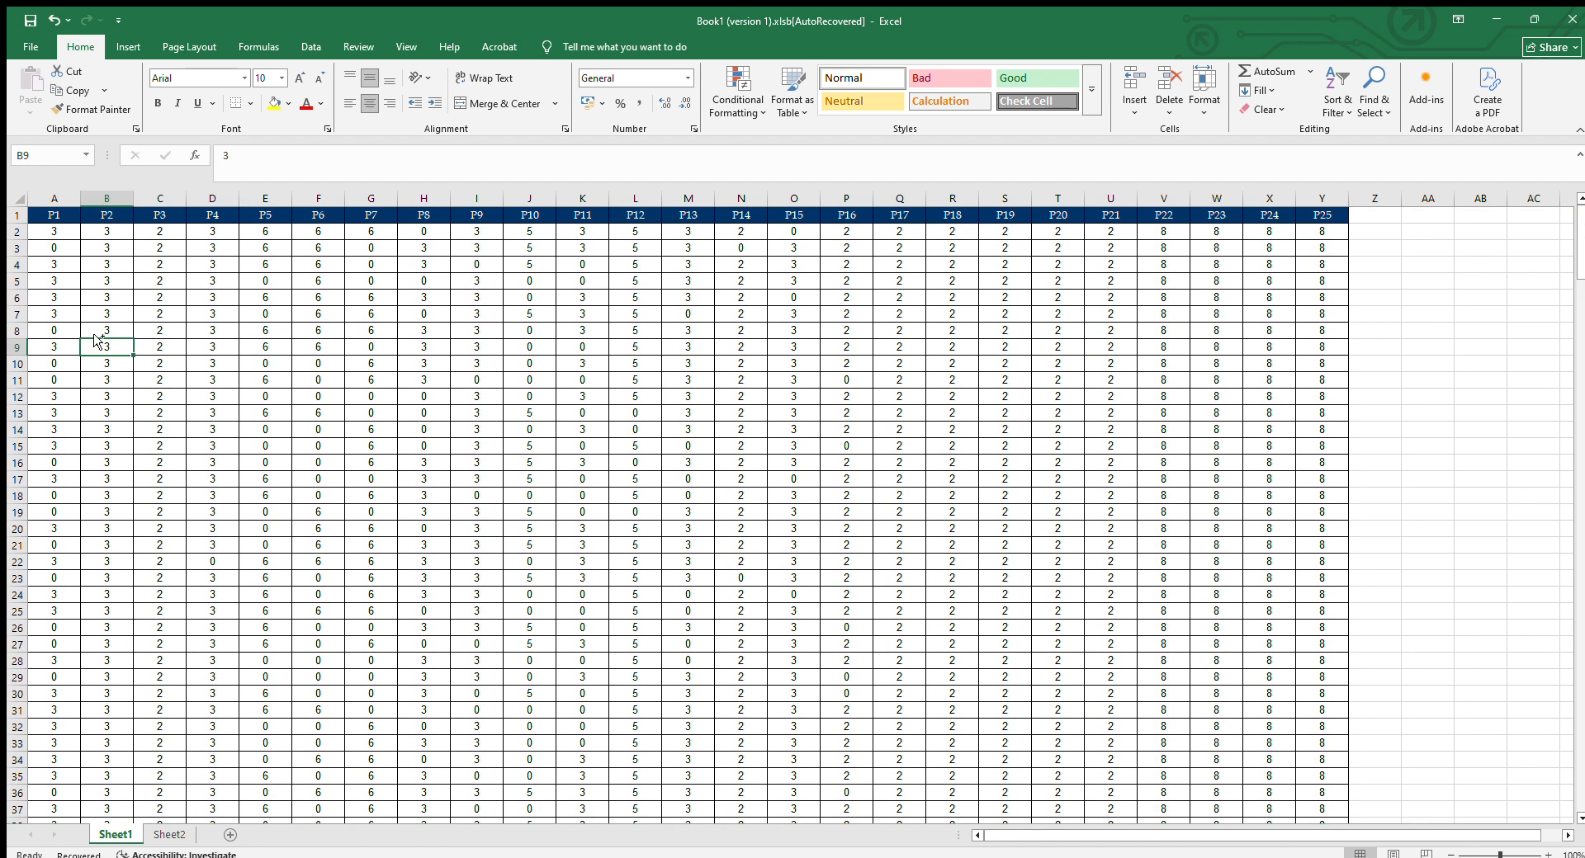
key(ctrl+Home)
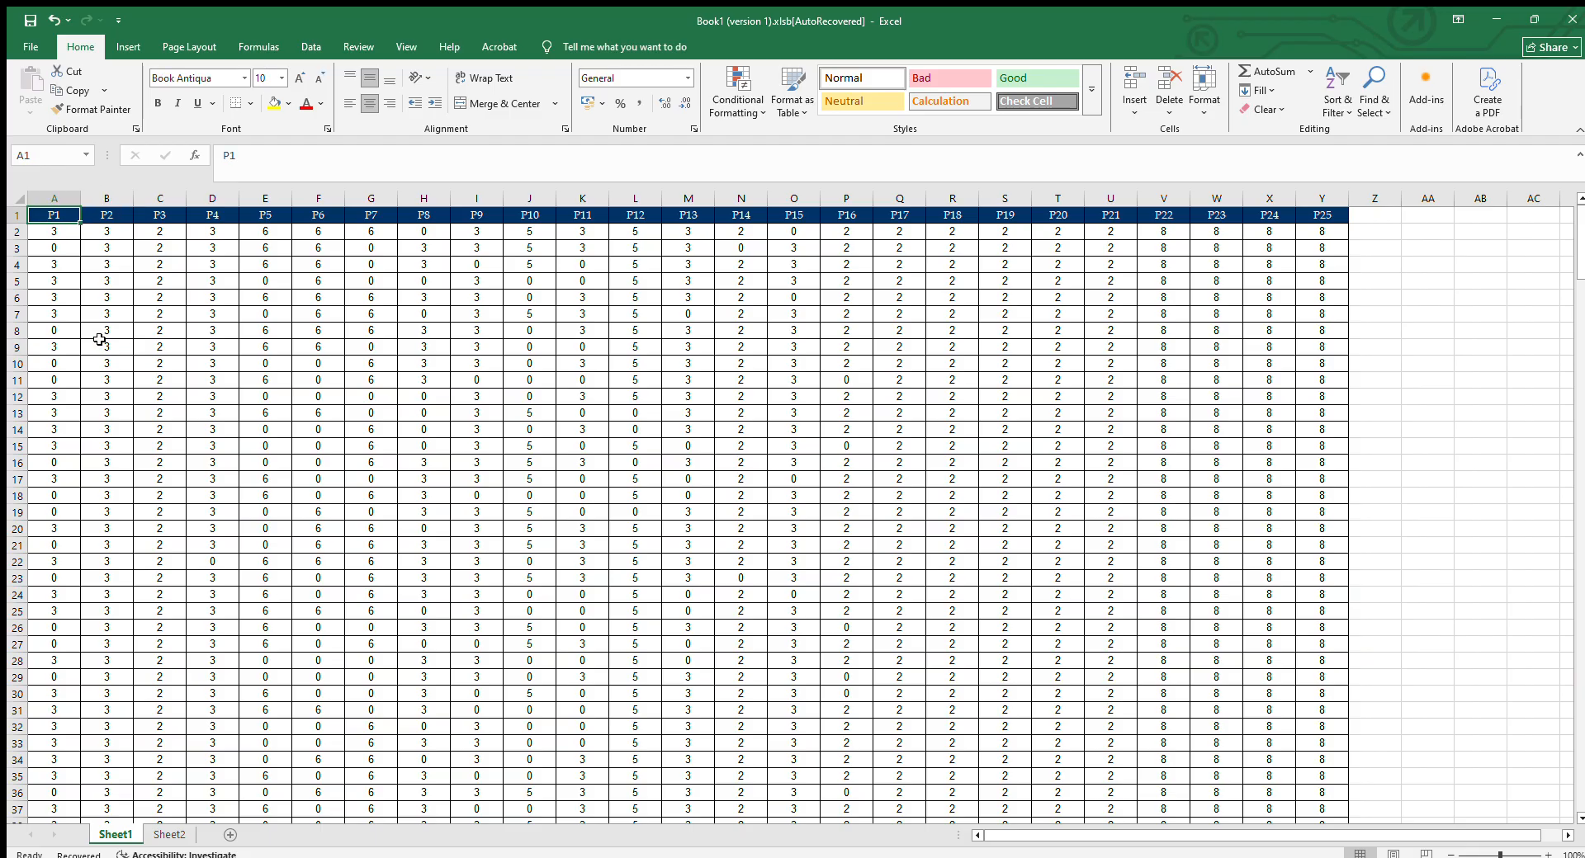
key(ctrl+shift+Right)
key(ctrl+c)
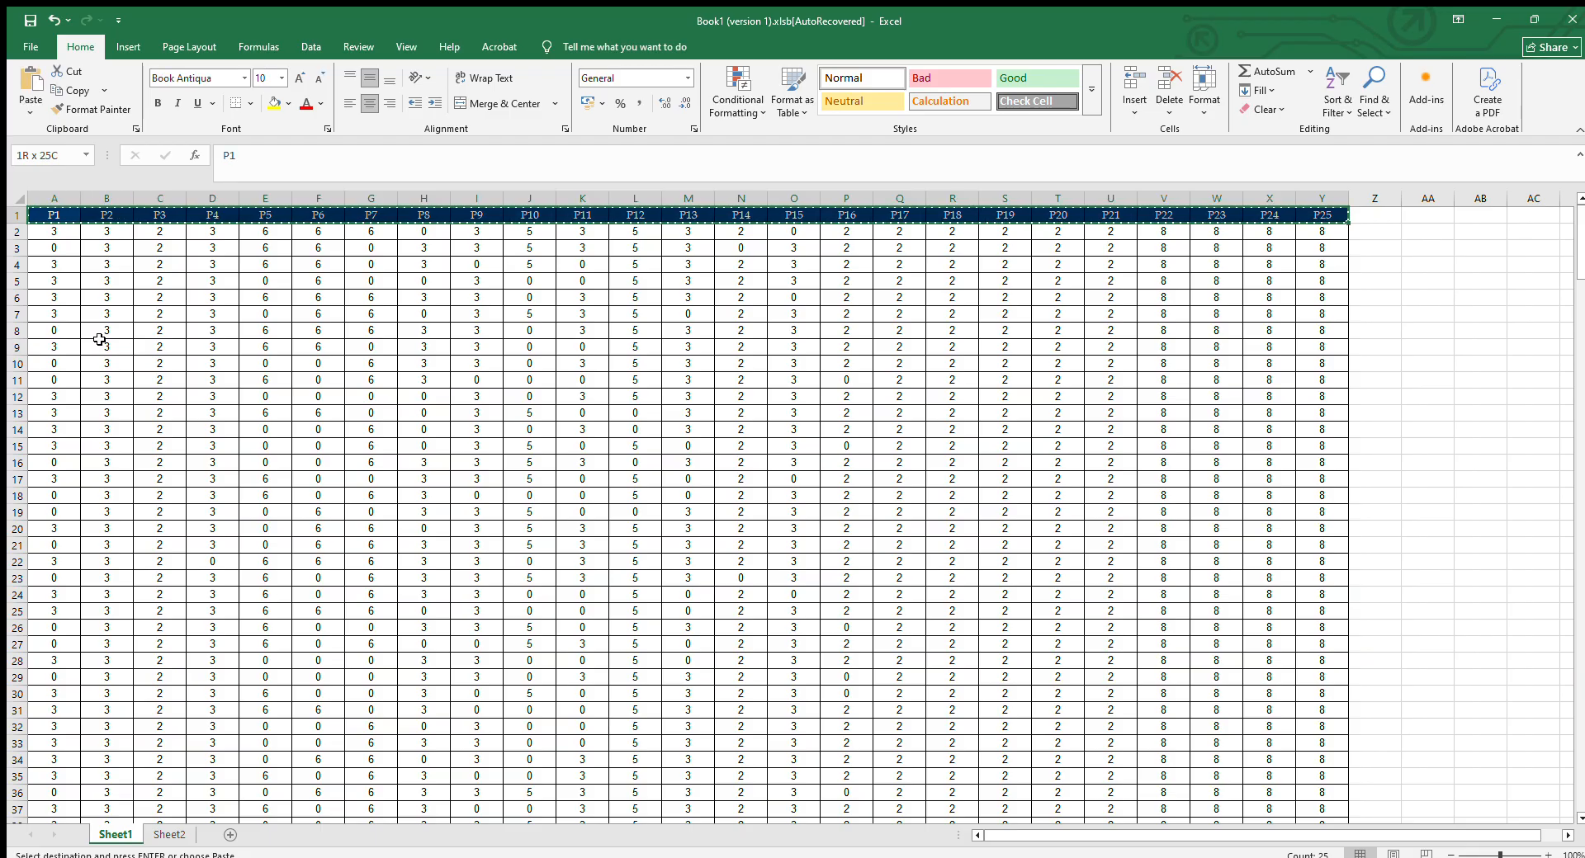
Paste the copied headers into Sheet2 as transposed values, running down column A from A2 to A26
click(169, 835)
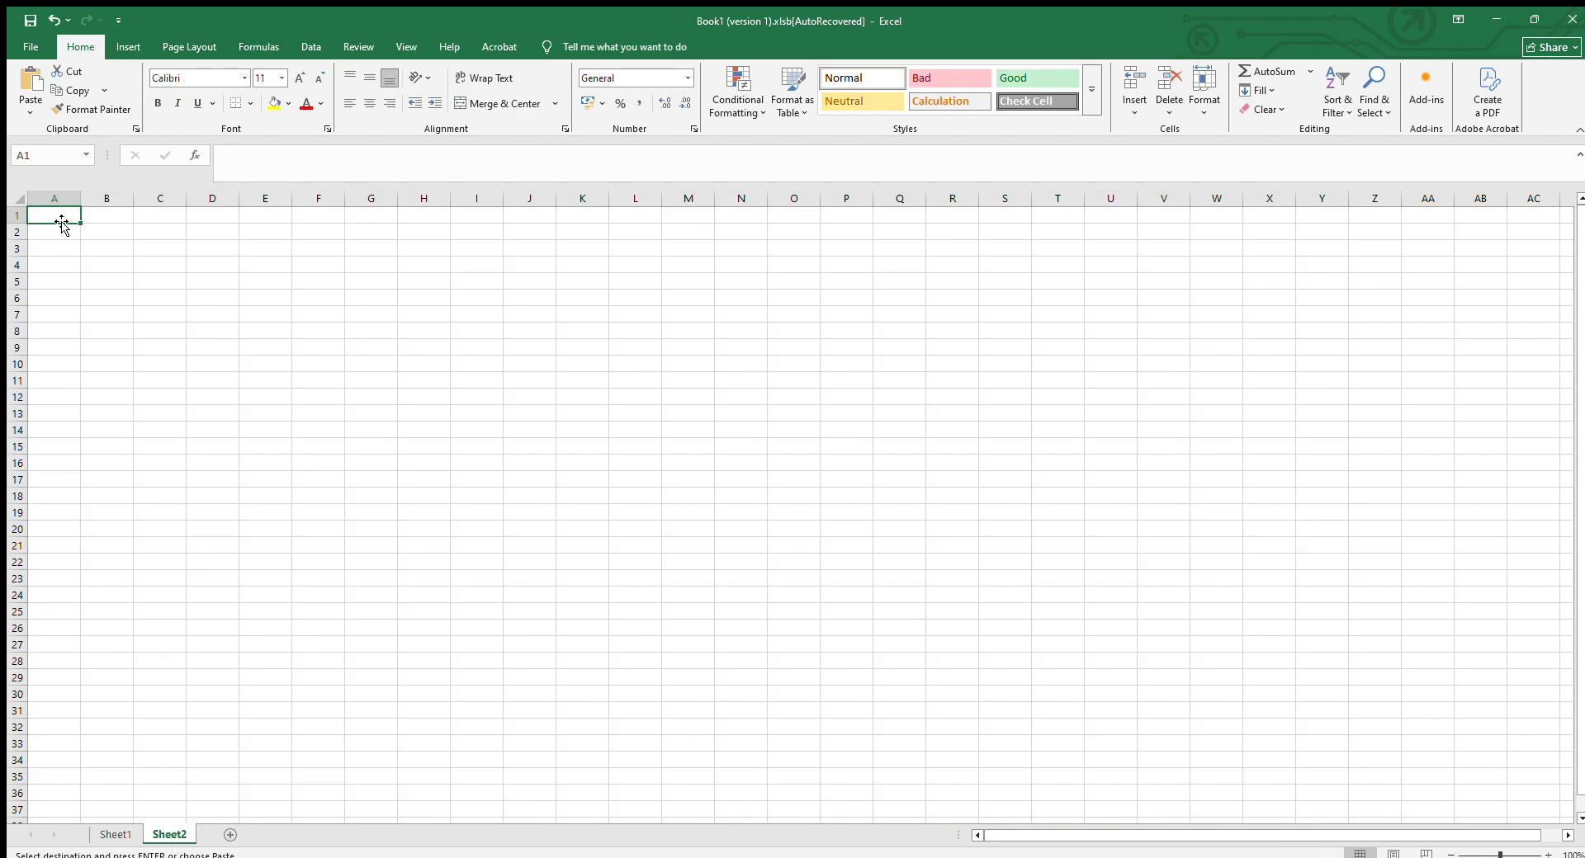
click(60, 229)
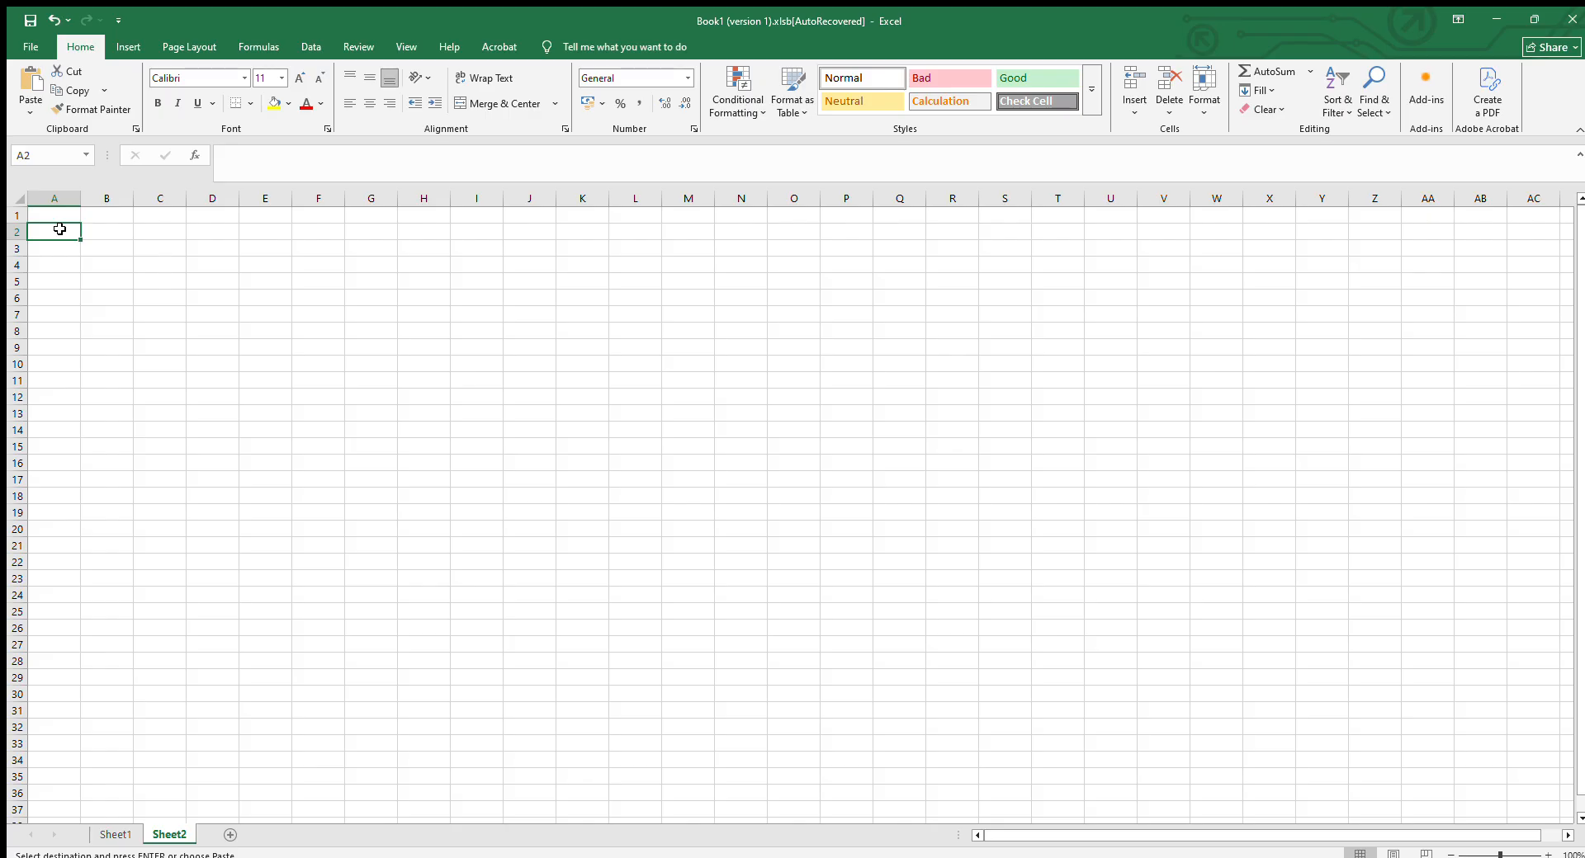
key(ctrl+v)
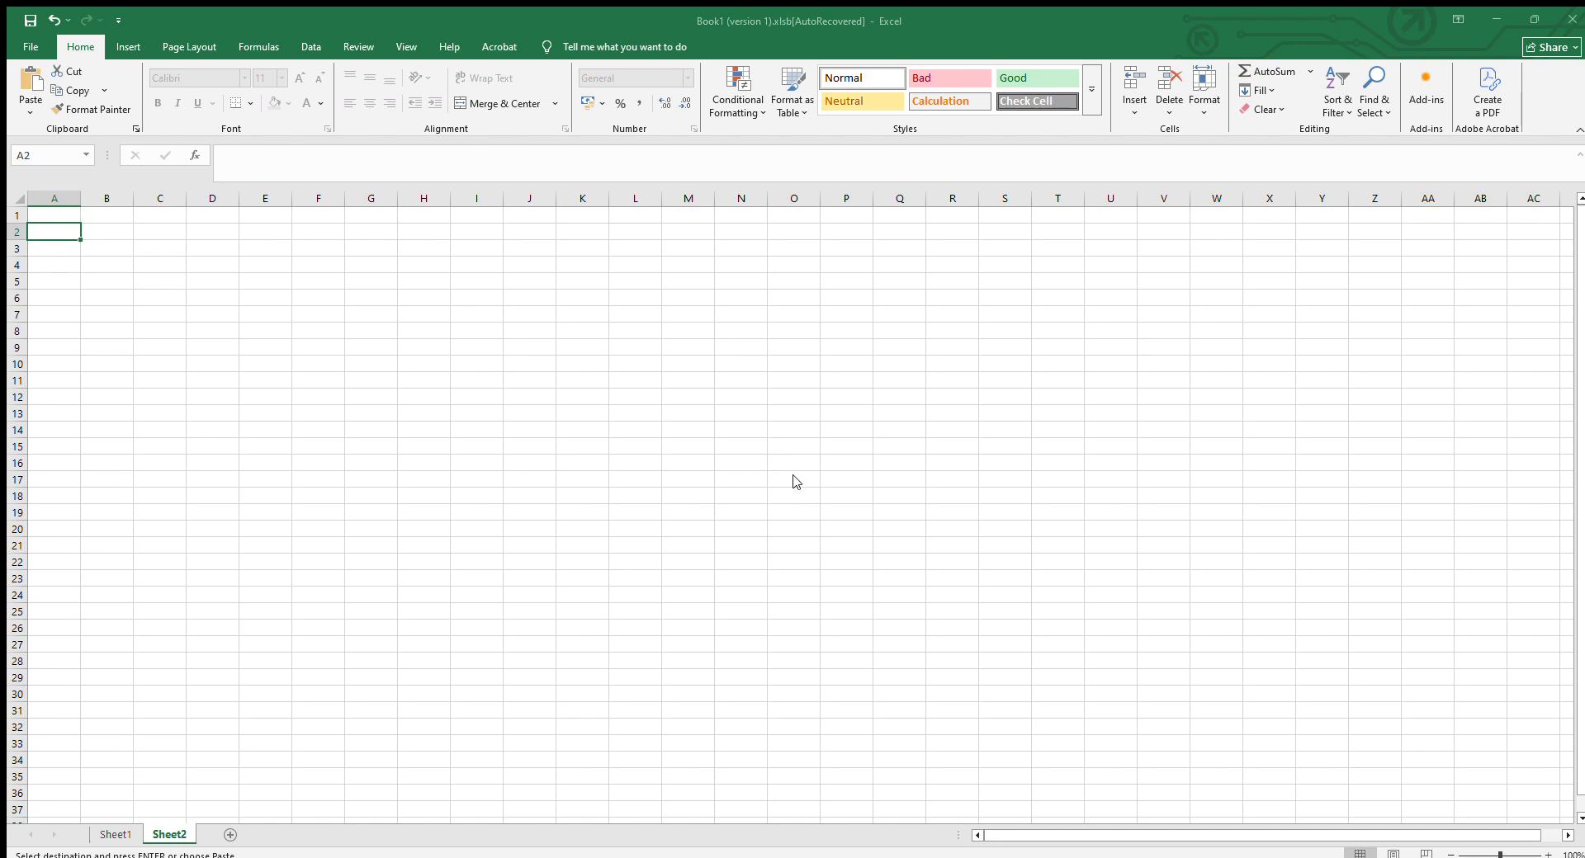
key(ctrl+v)
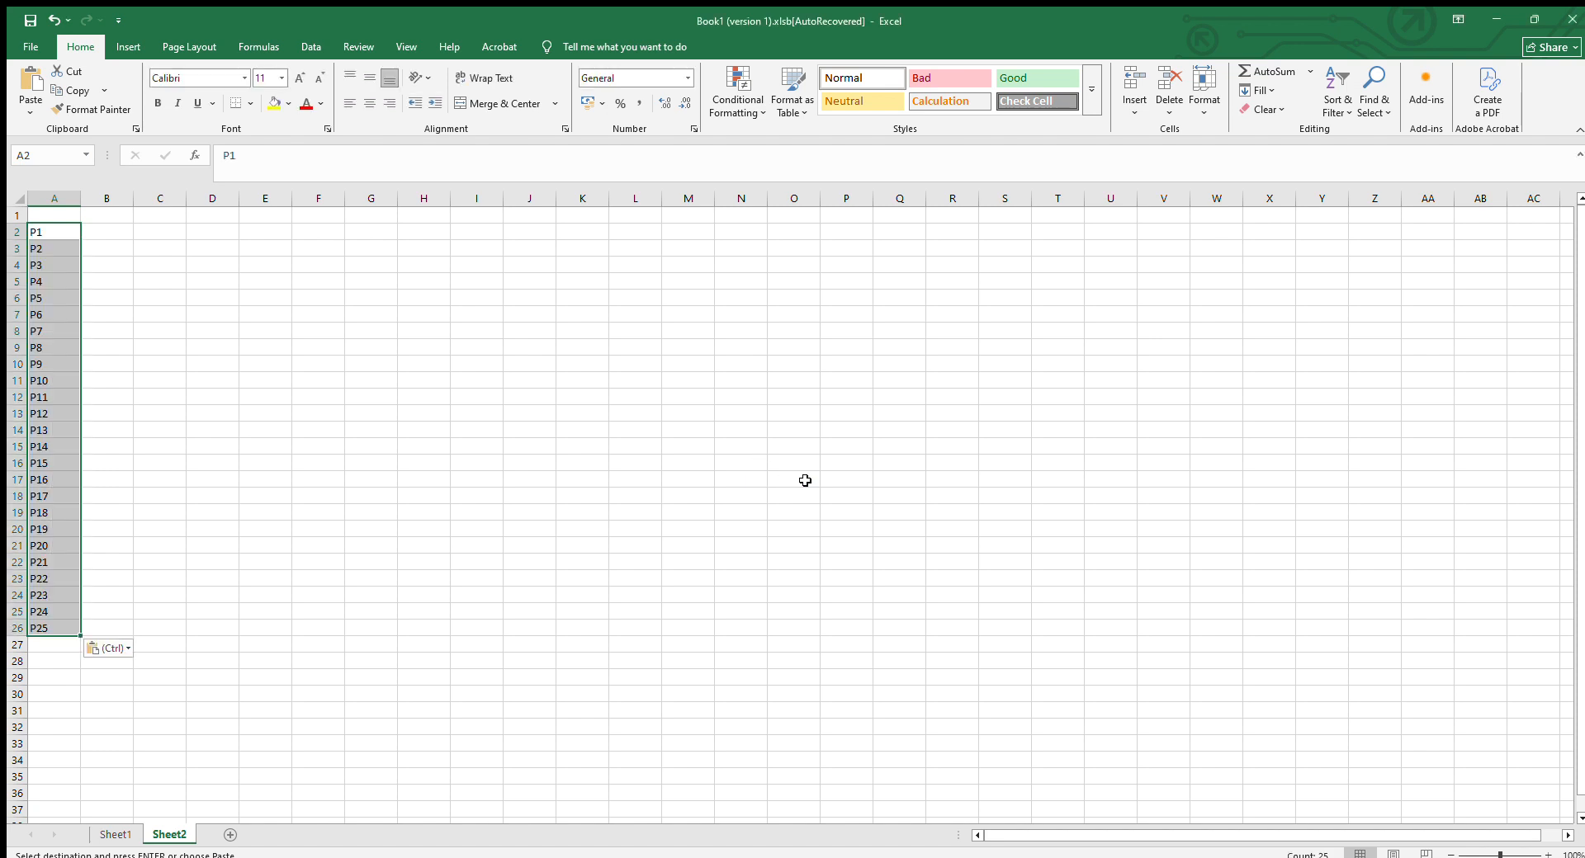
click(541, 412)
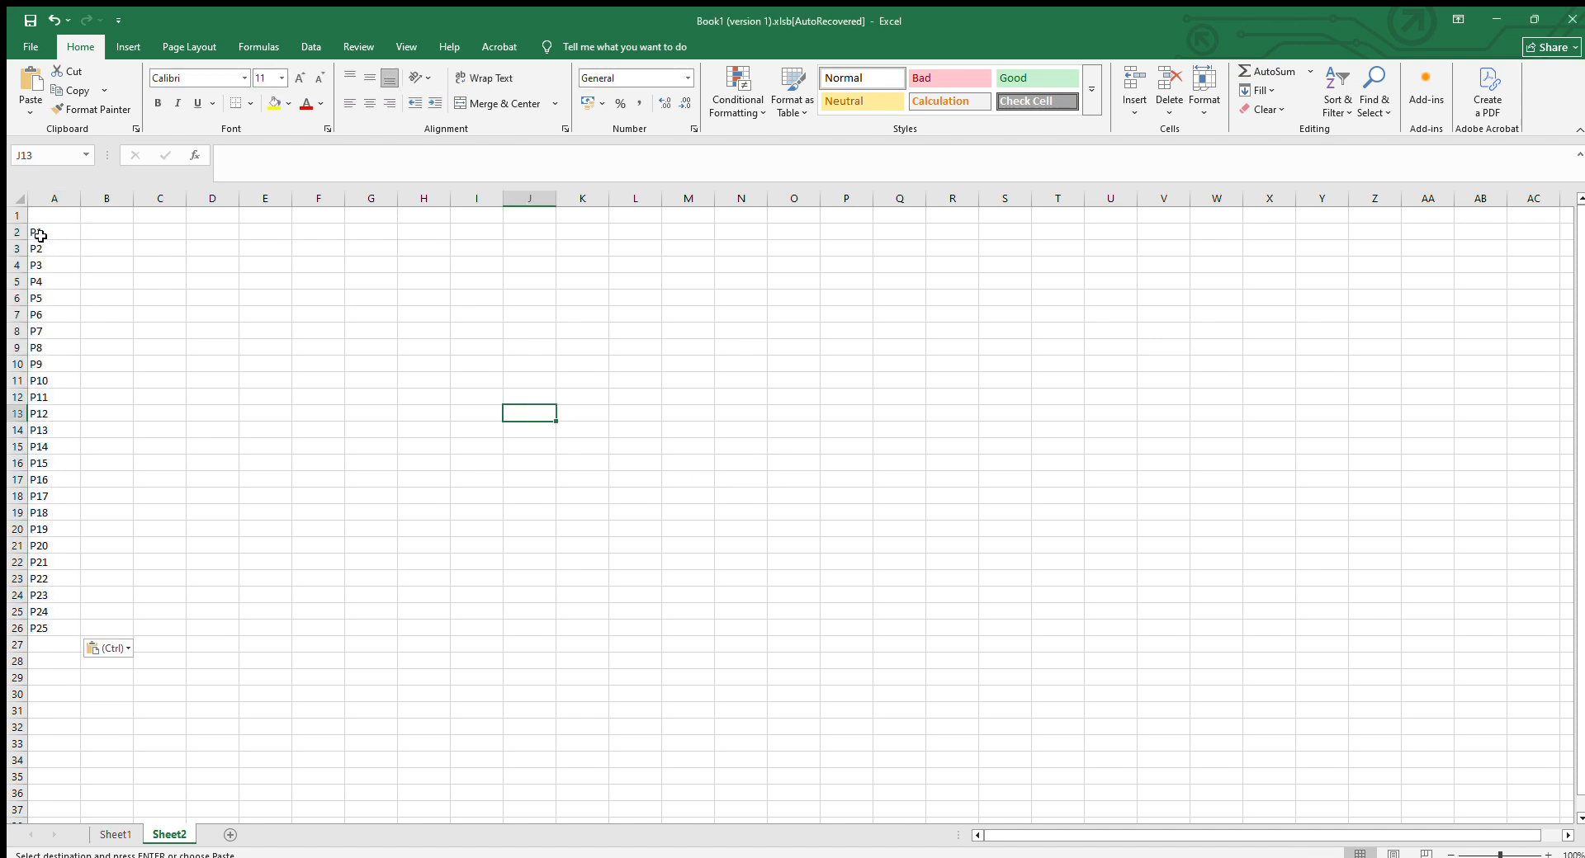
drag(39, 236, 40, 629)
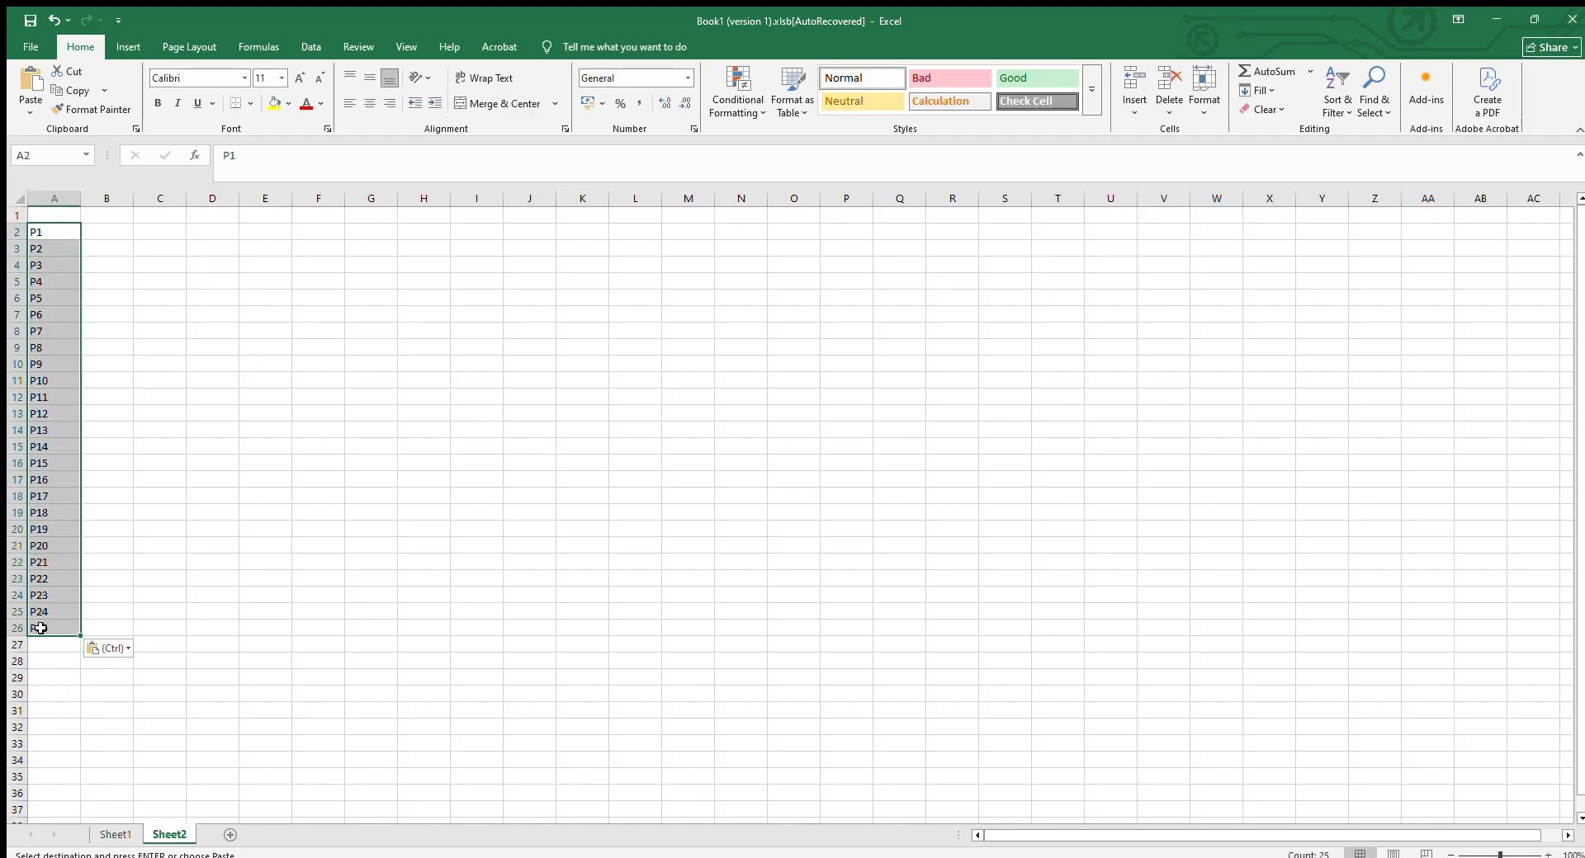
Copy the row of zero counts in A298:Y298 on Sheet1
click(111, 834)
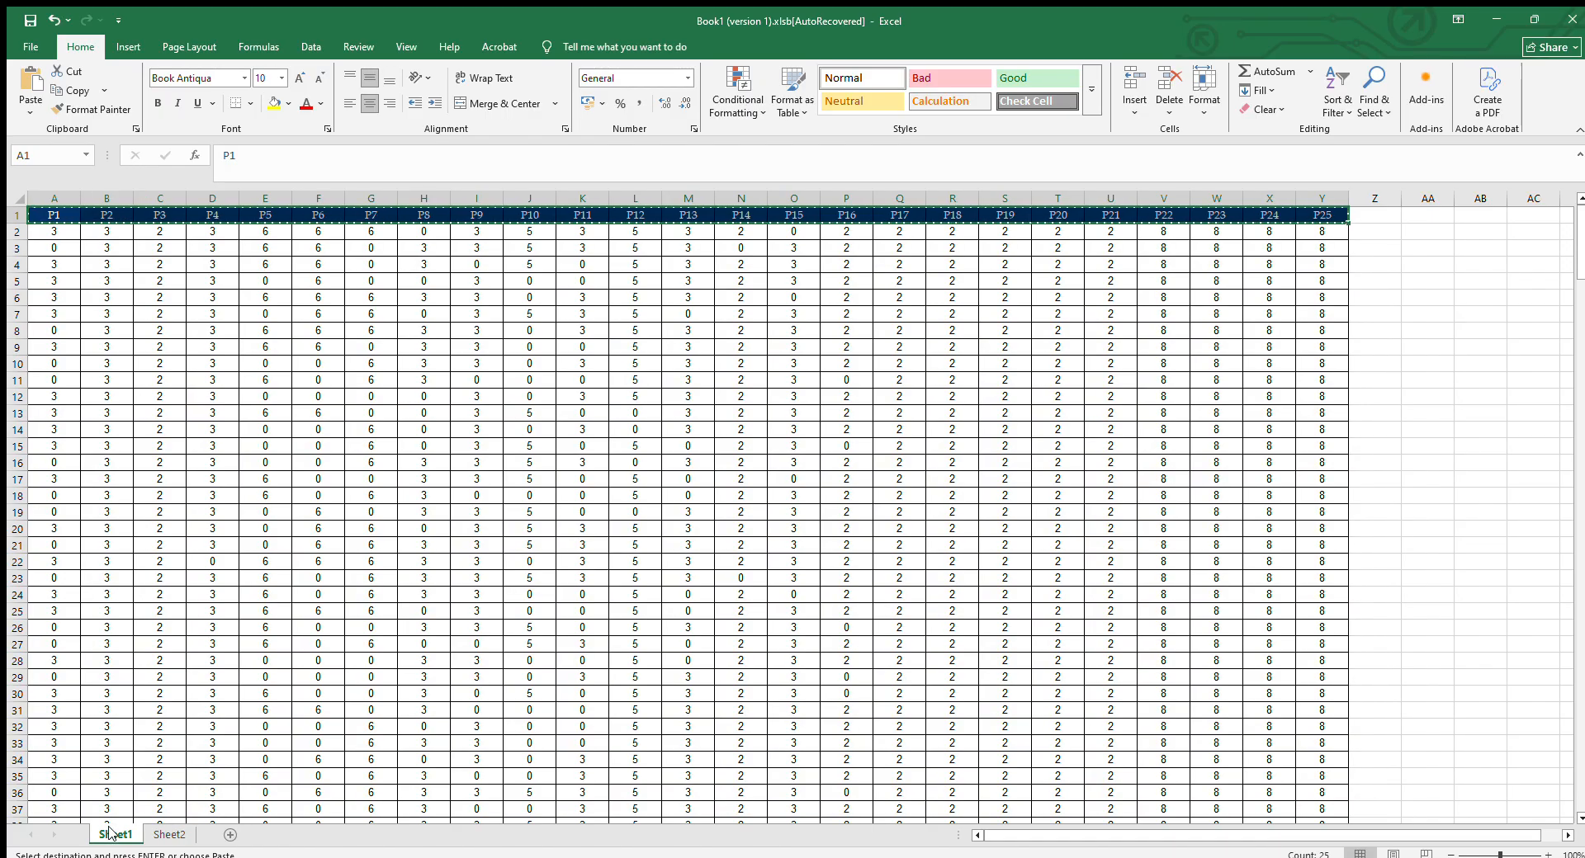
click(592, 449)
double_click(597, 454)
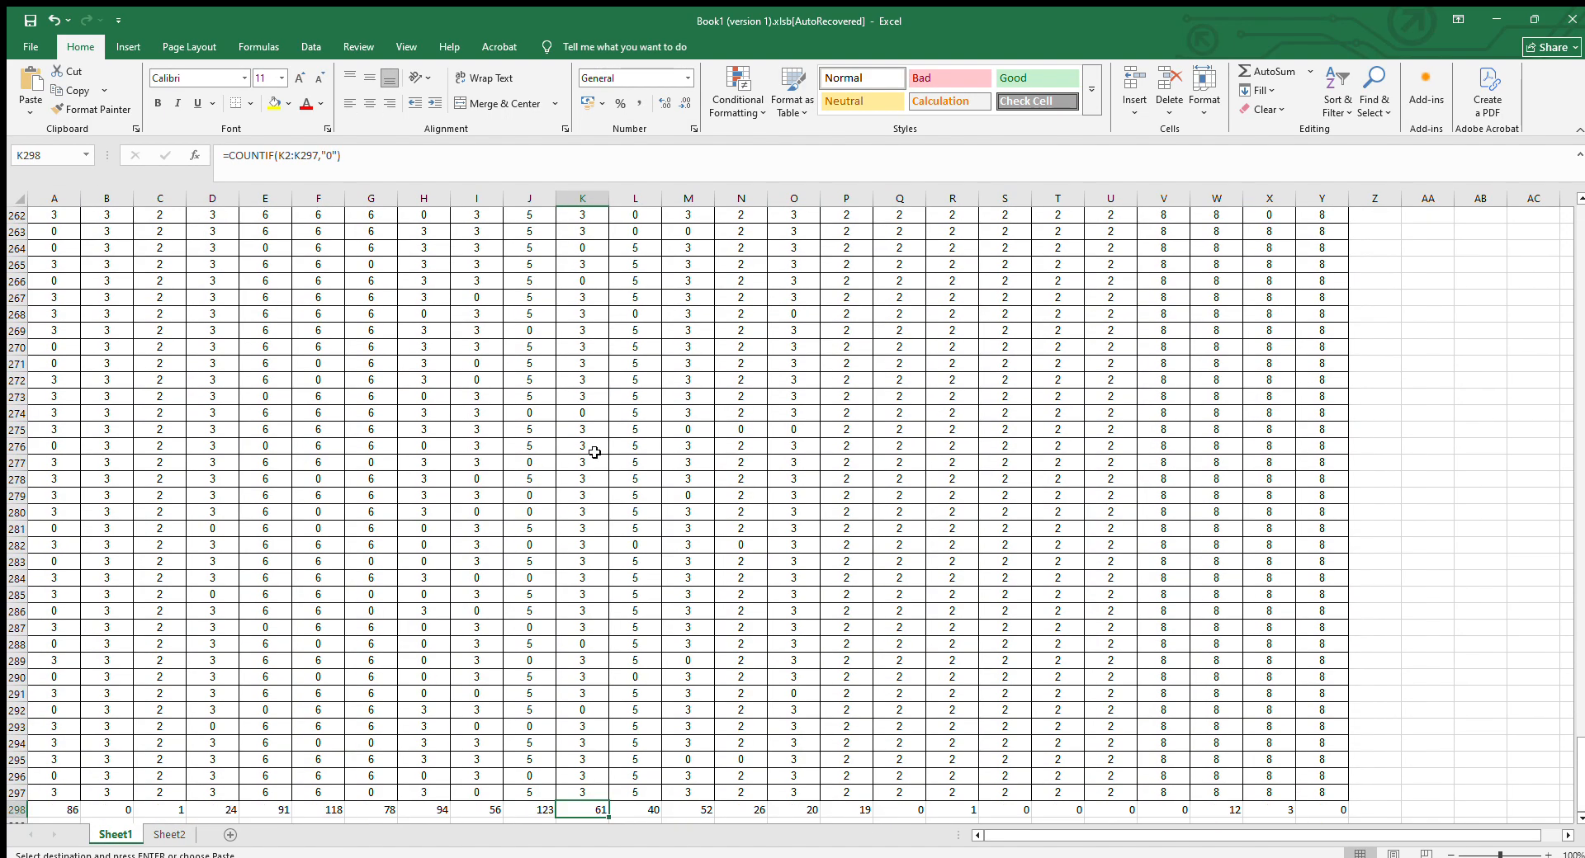
key(Home)
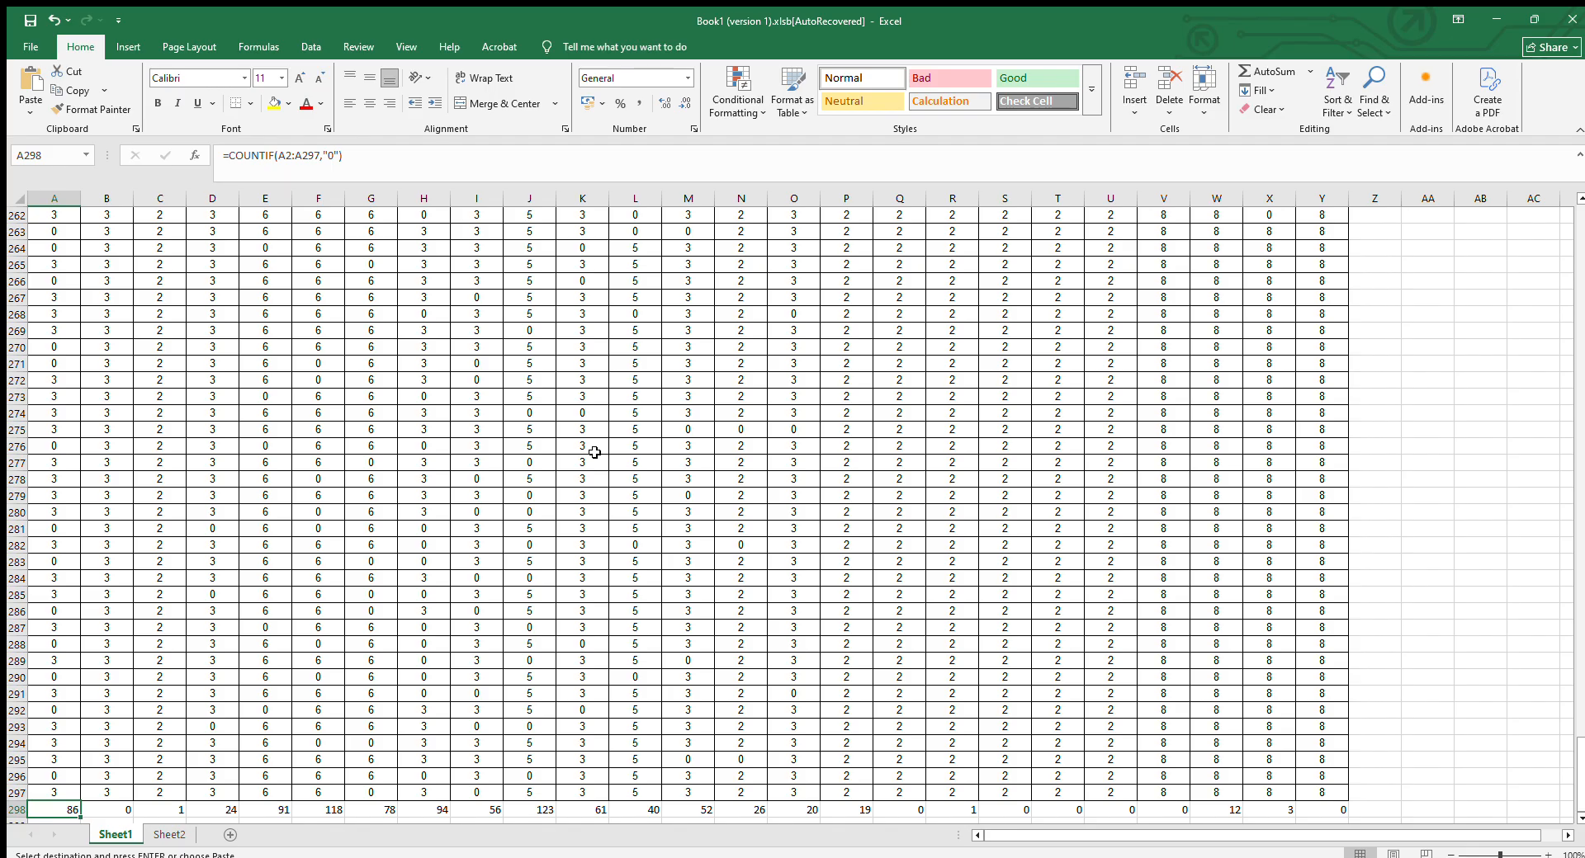
key(ctrl+shift+Right)
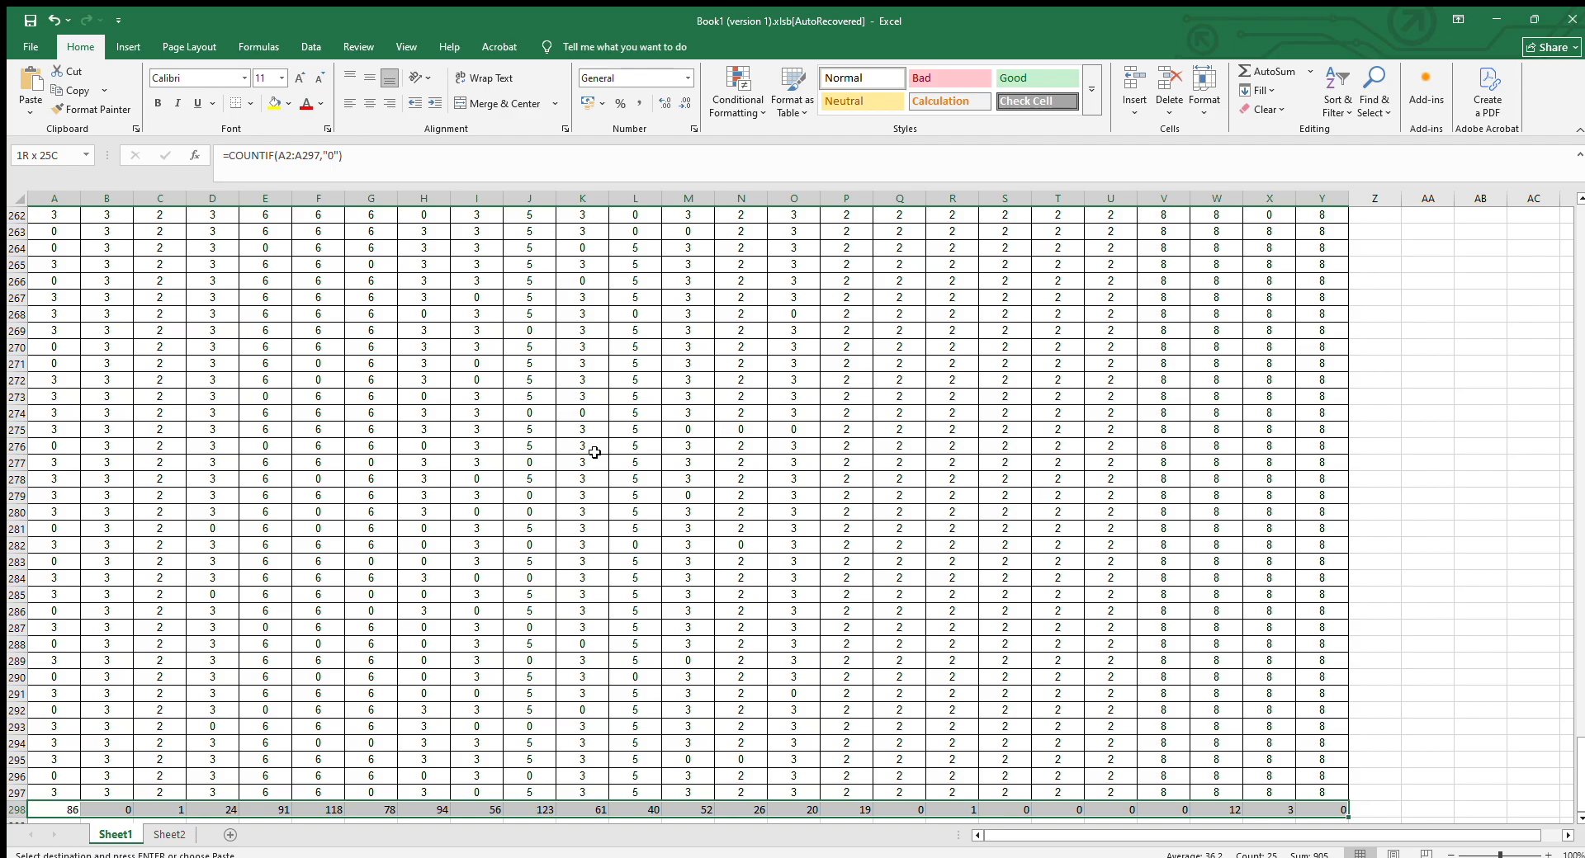
key(ctrl+c)
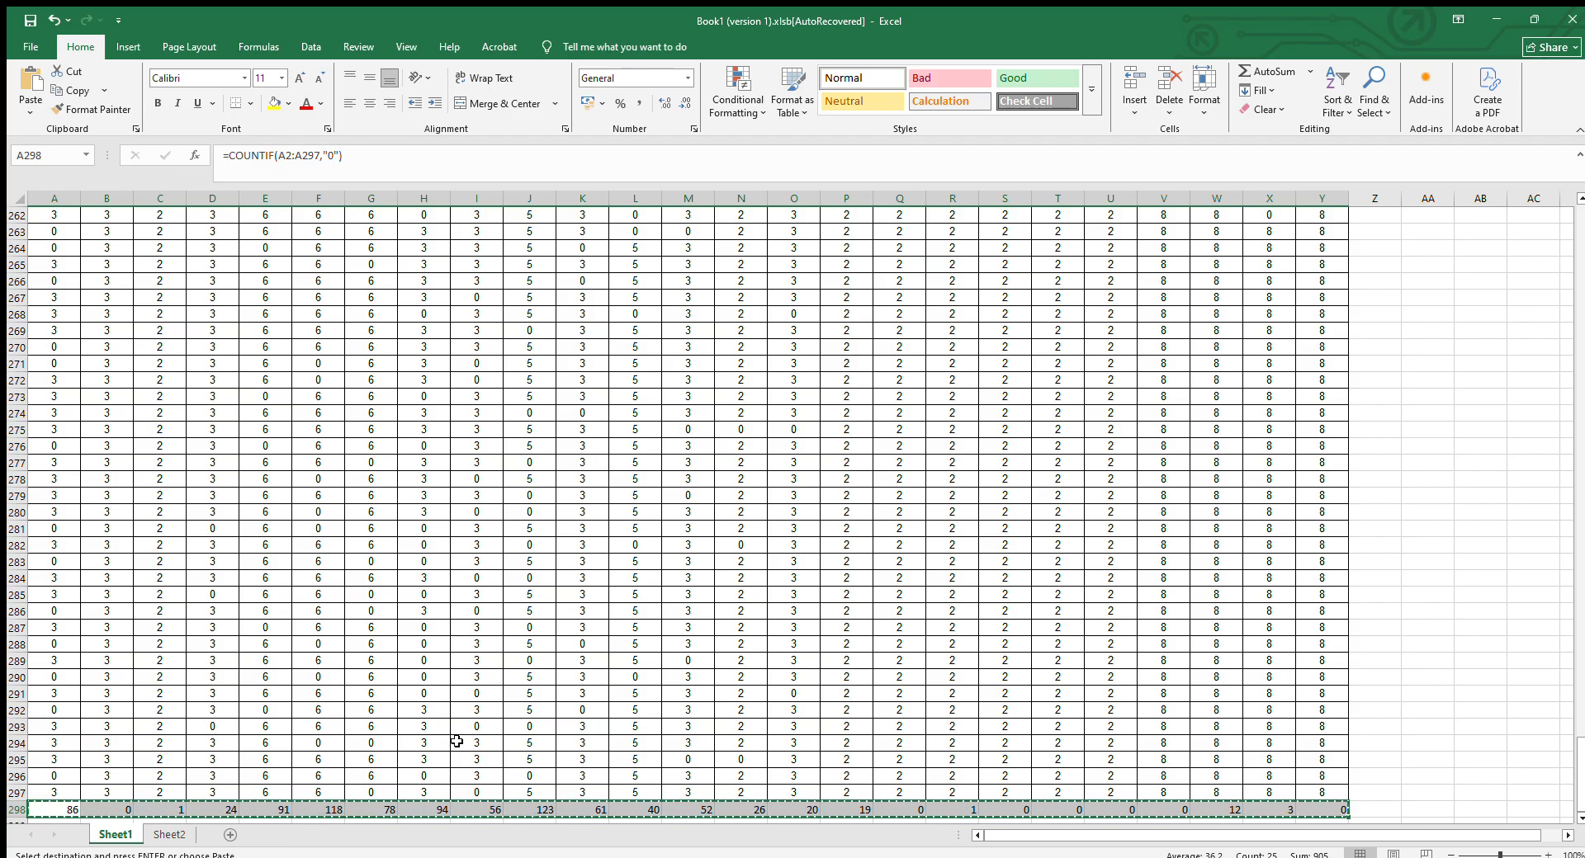
Paste the copied counts into Sheet2 as transposed values beside the parameters, from B2 down to B26
click(174, 835)
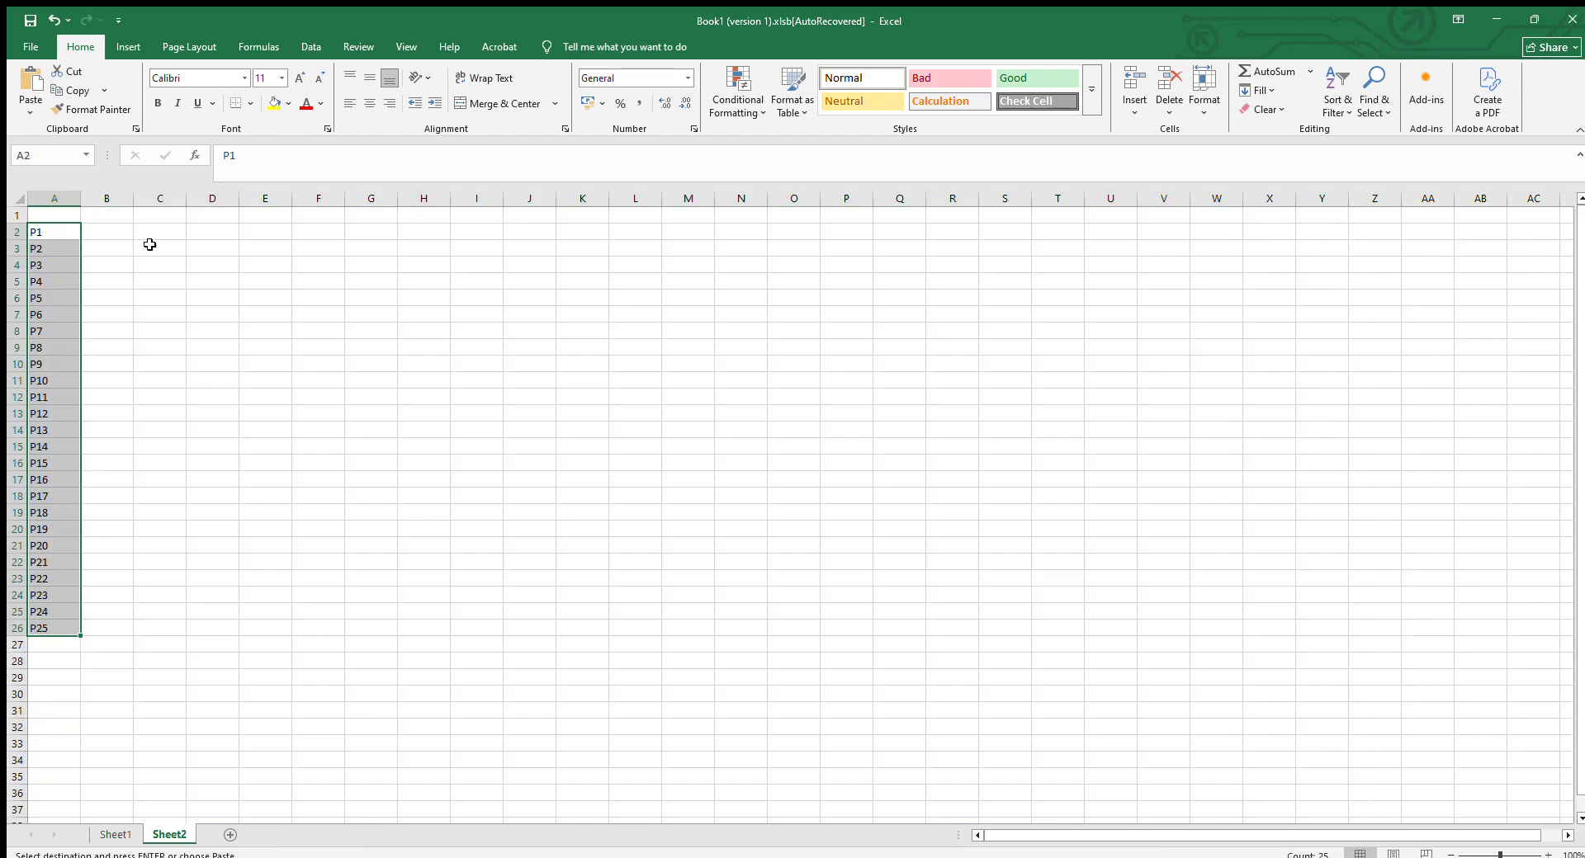
click(100, 229)
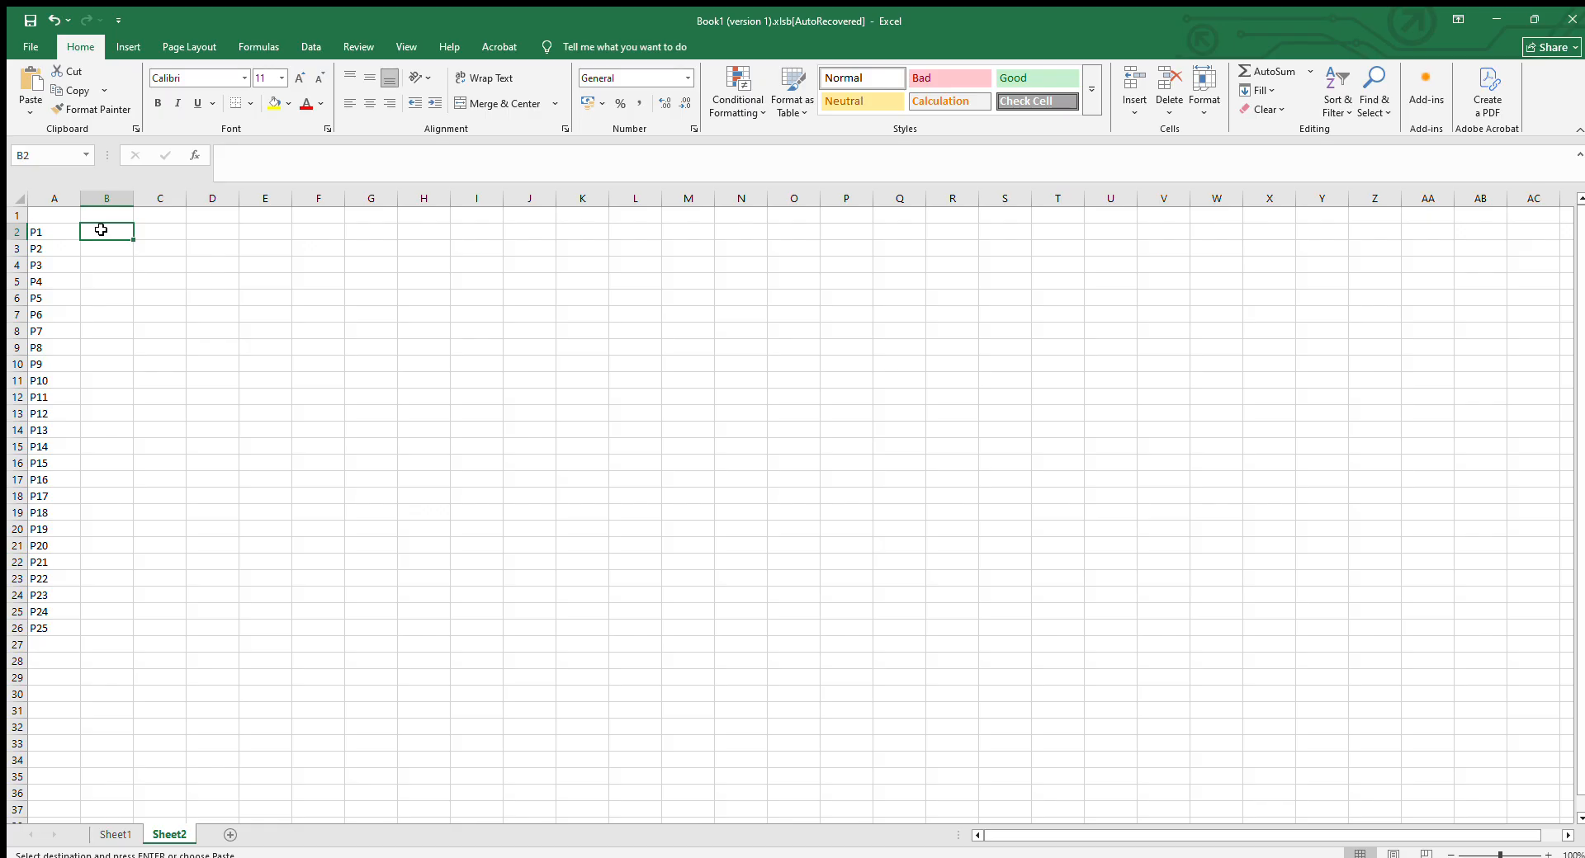
key(ctrl+alt+v)
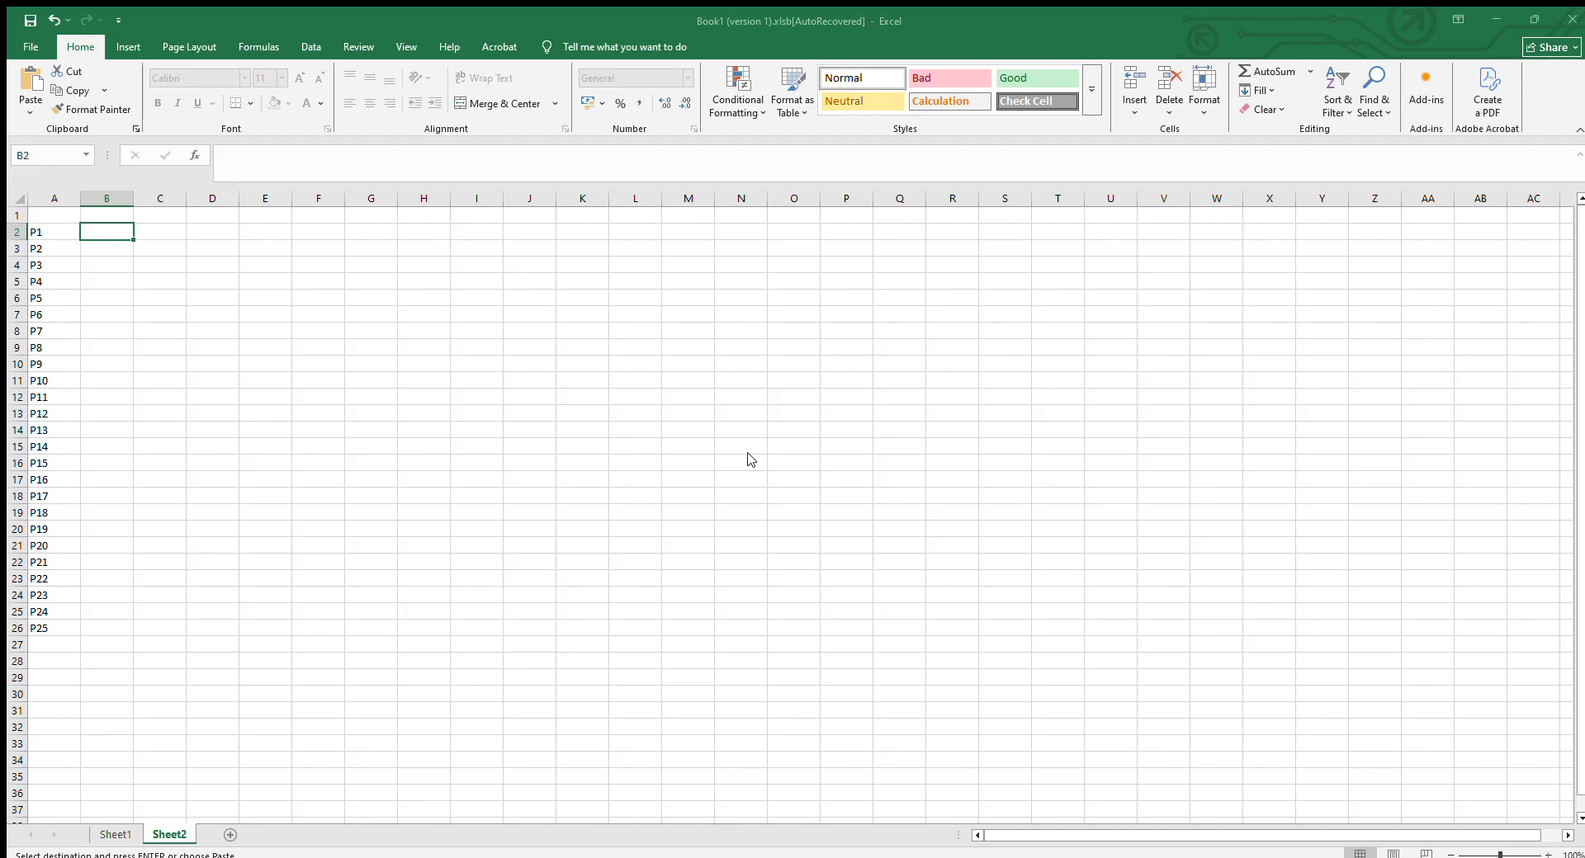
key(ctrl+v)
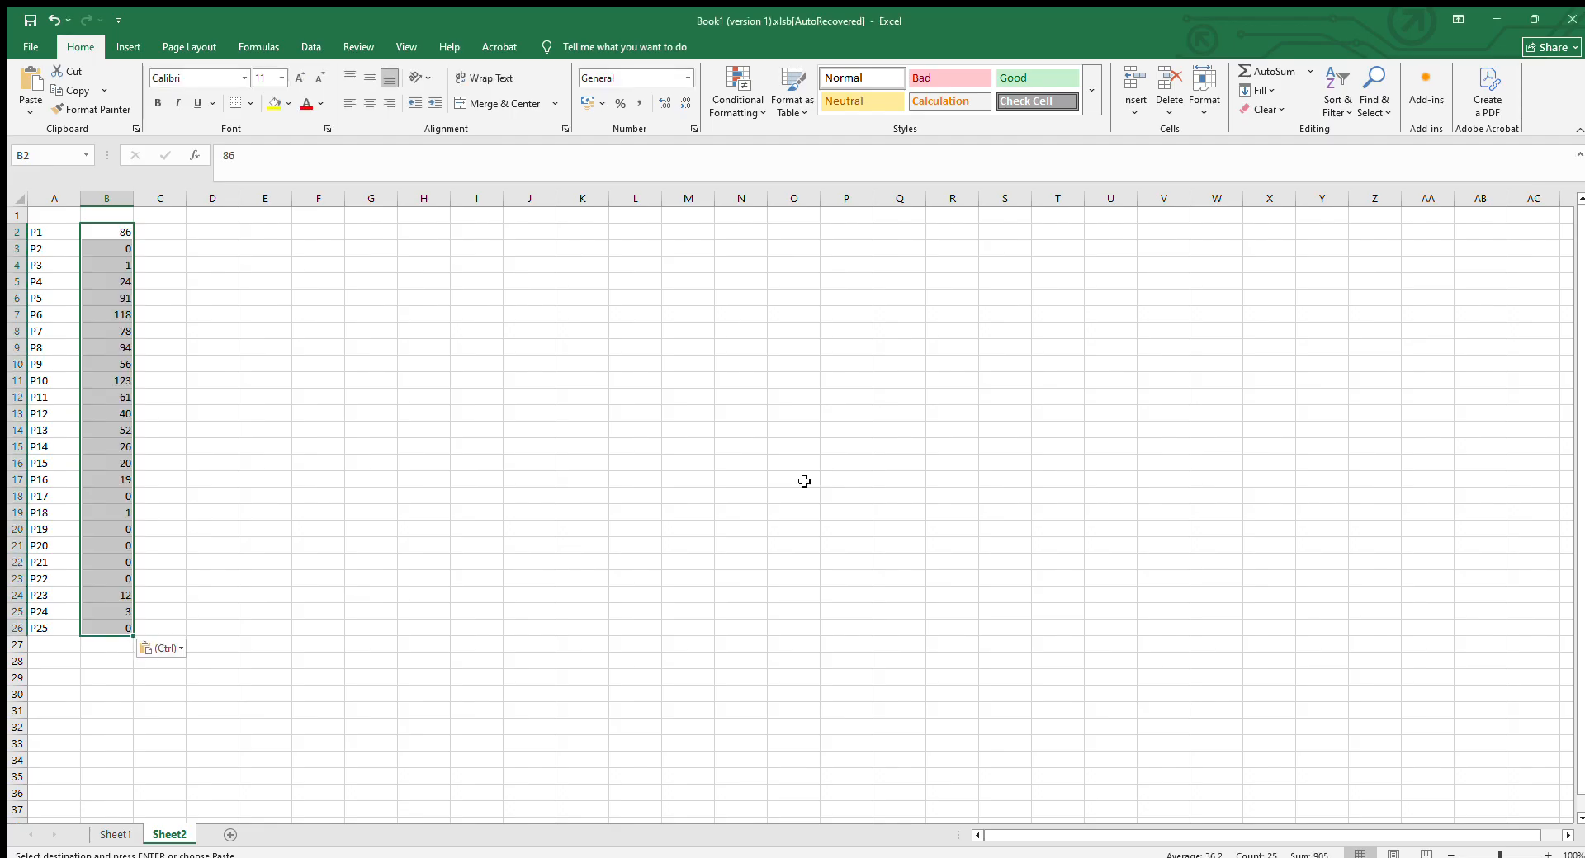
click(112, 232)
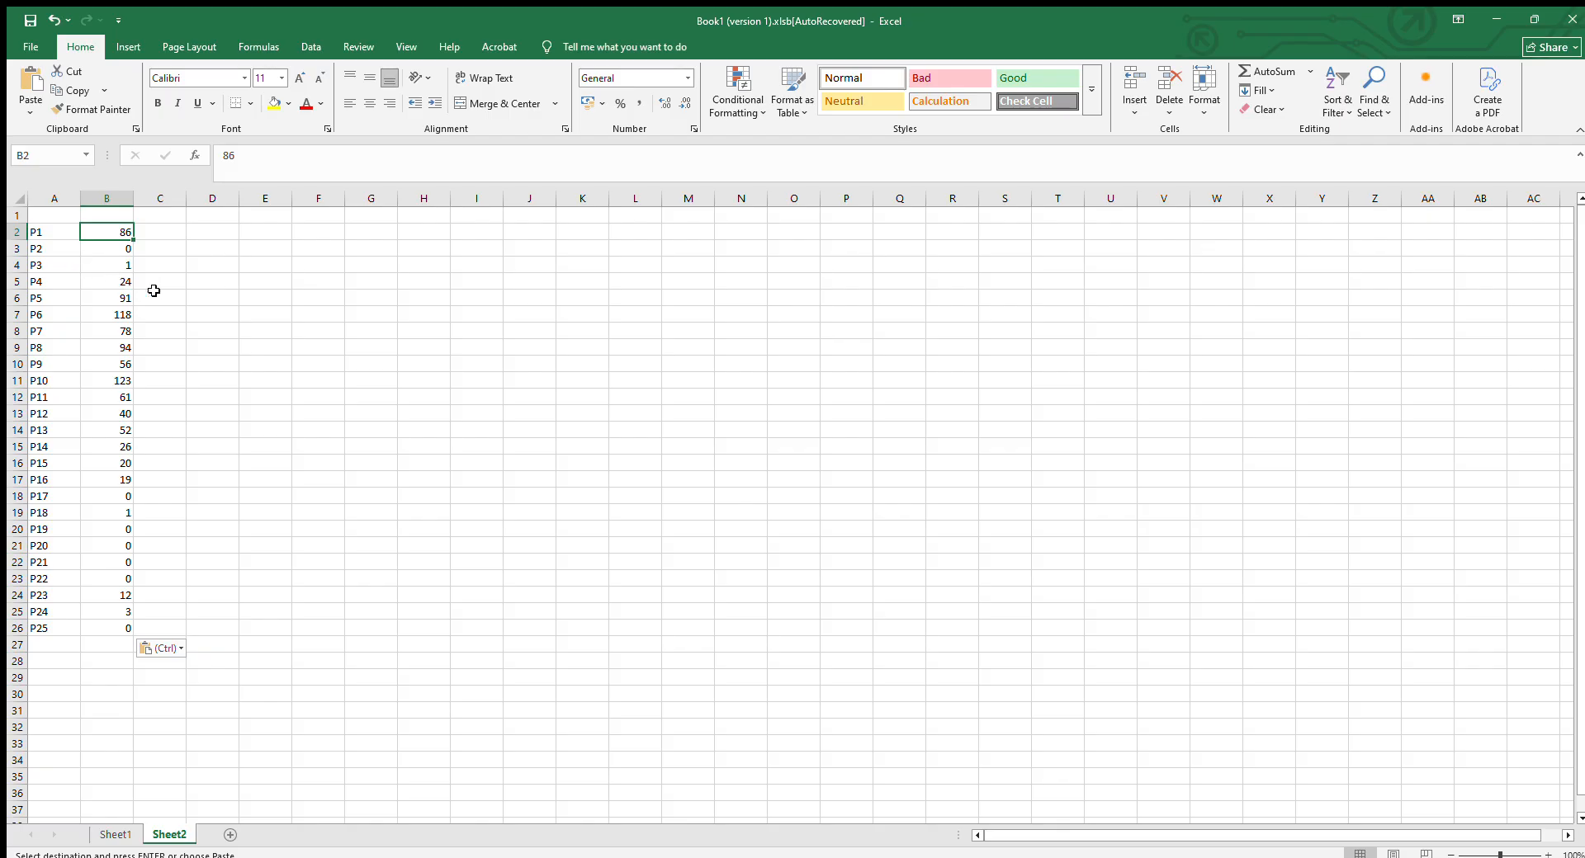
Enter the column headings Parameters, Frequency, CF and CF% in cells A1 to D1 of Sheet2
click(57, 213)
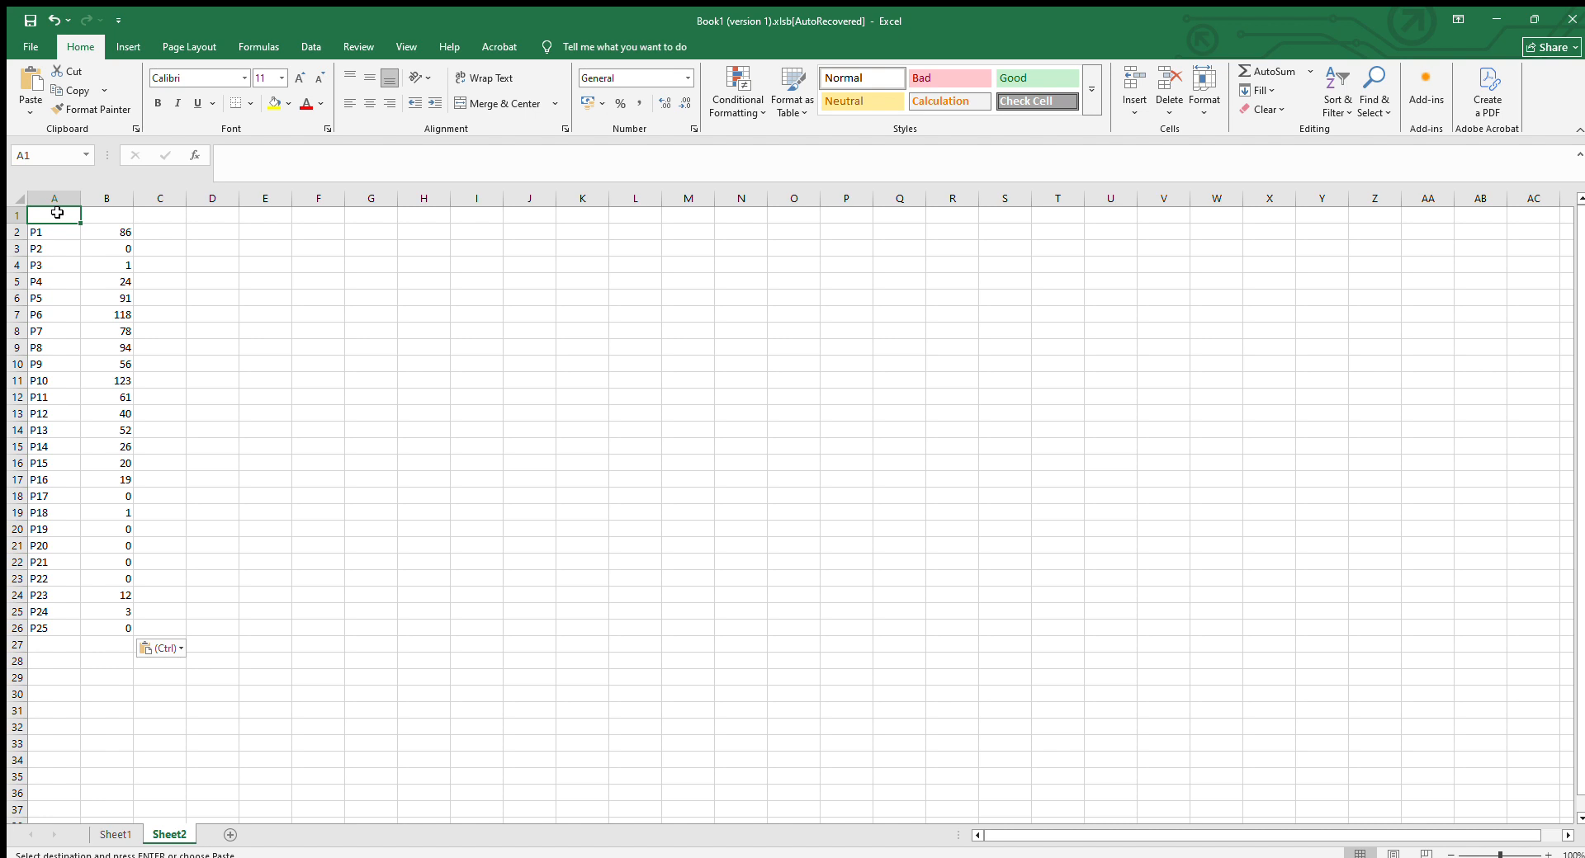
text(P)
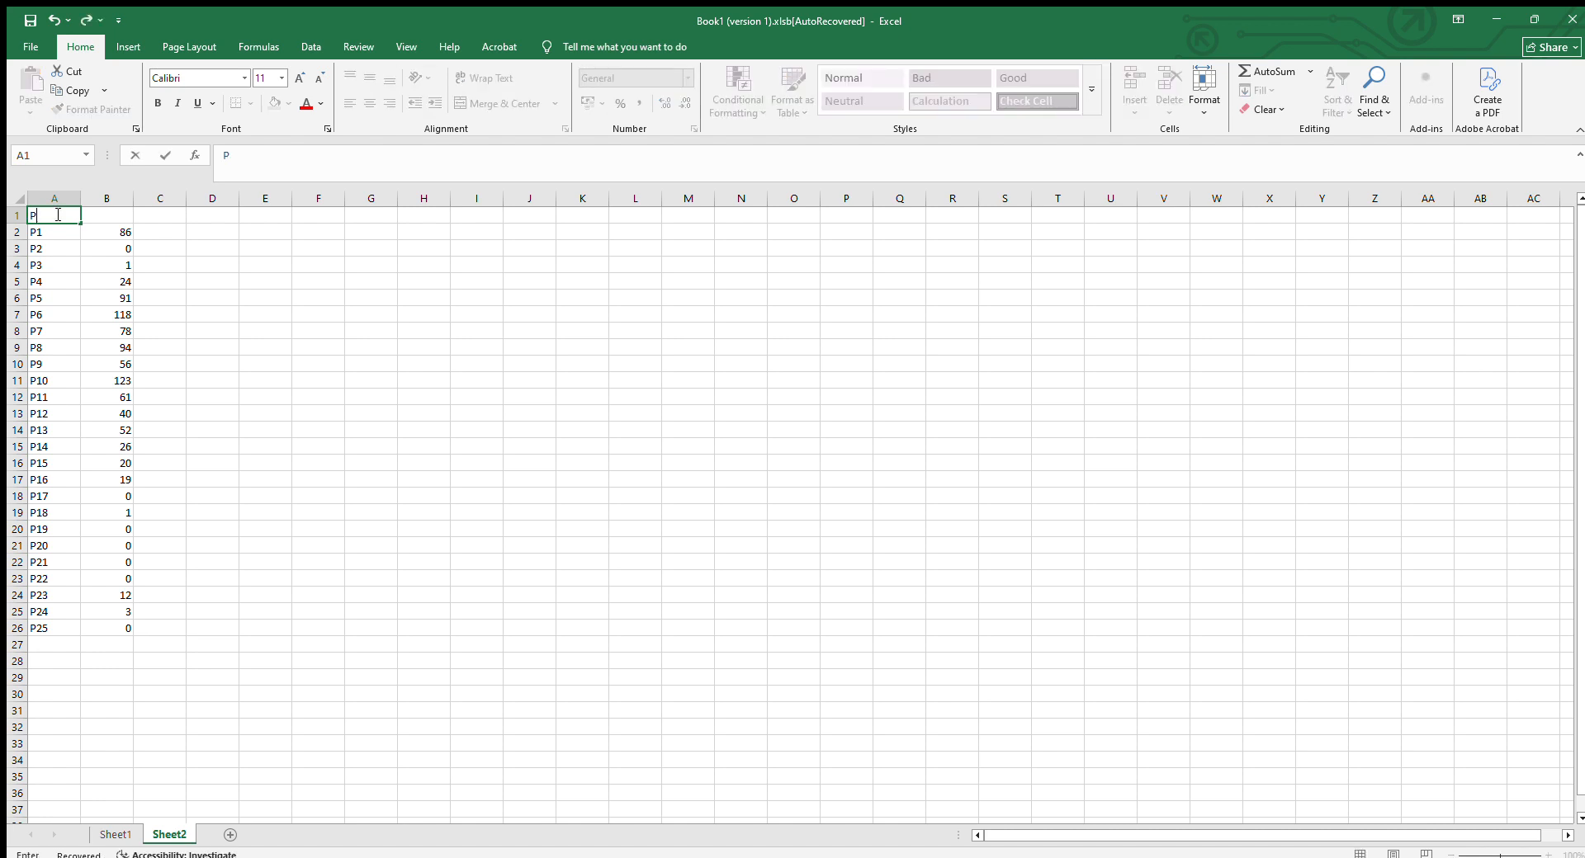
text(arameters)
key(Tab)
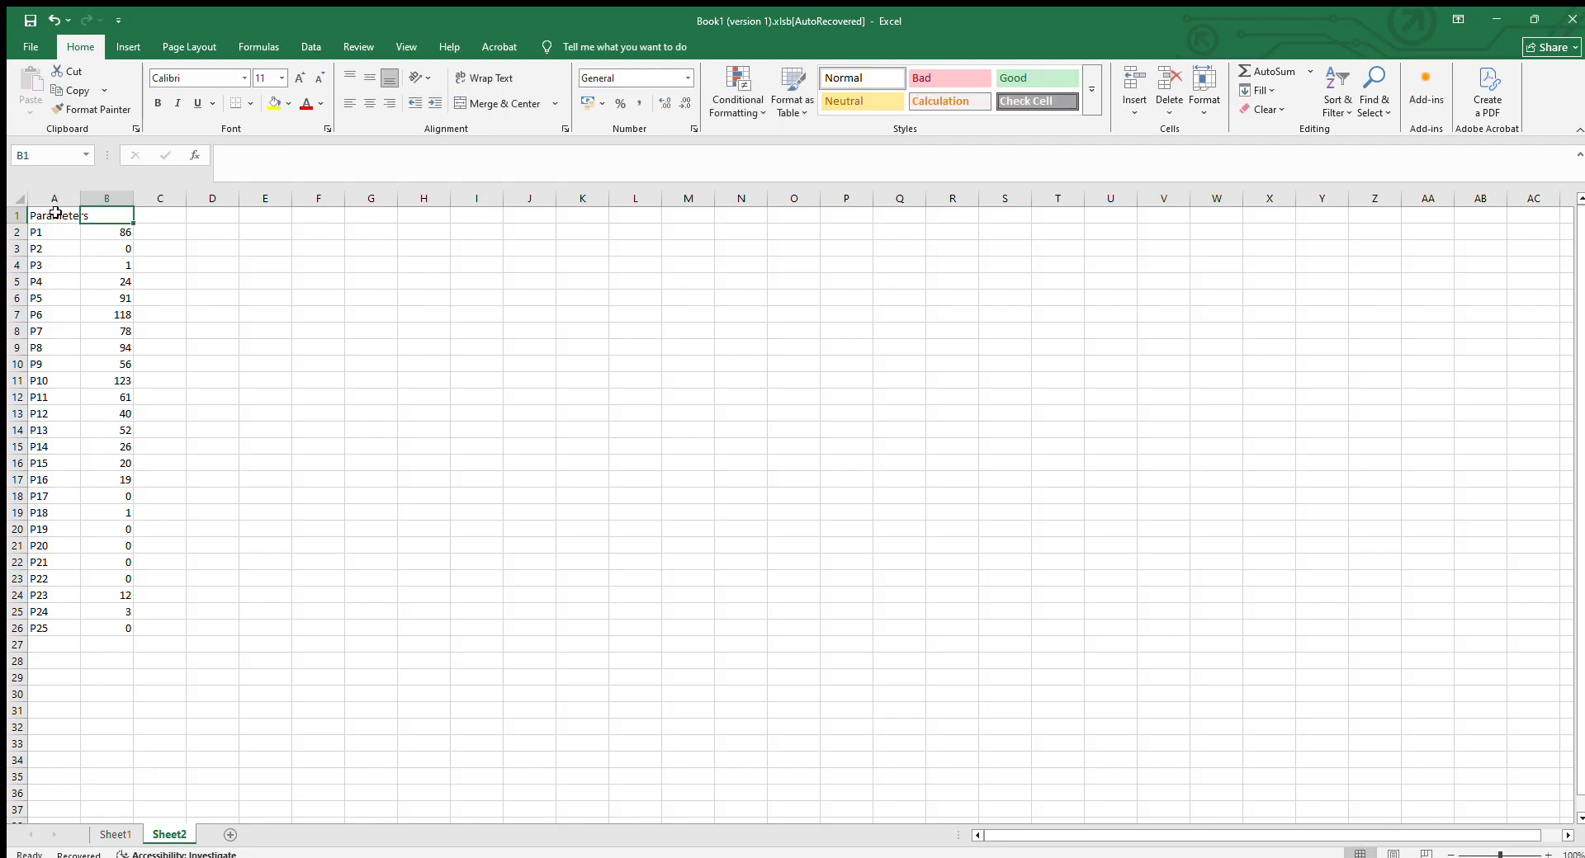
text(F)
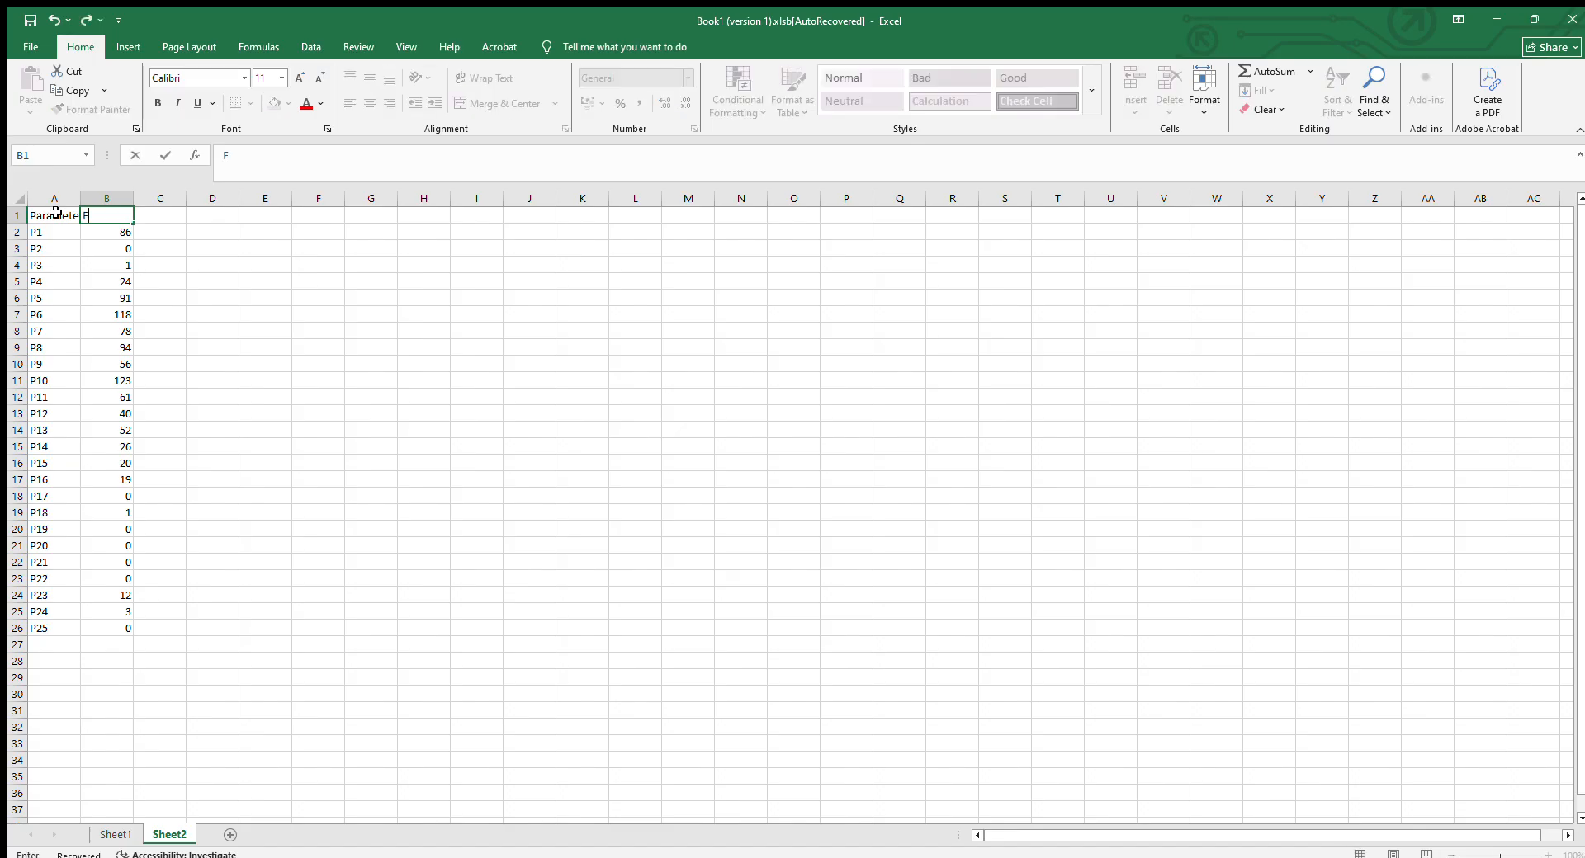
text(requency)
key(Tab)
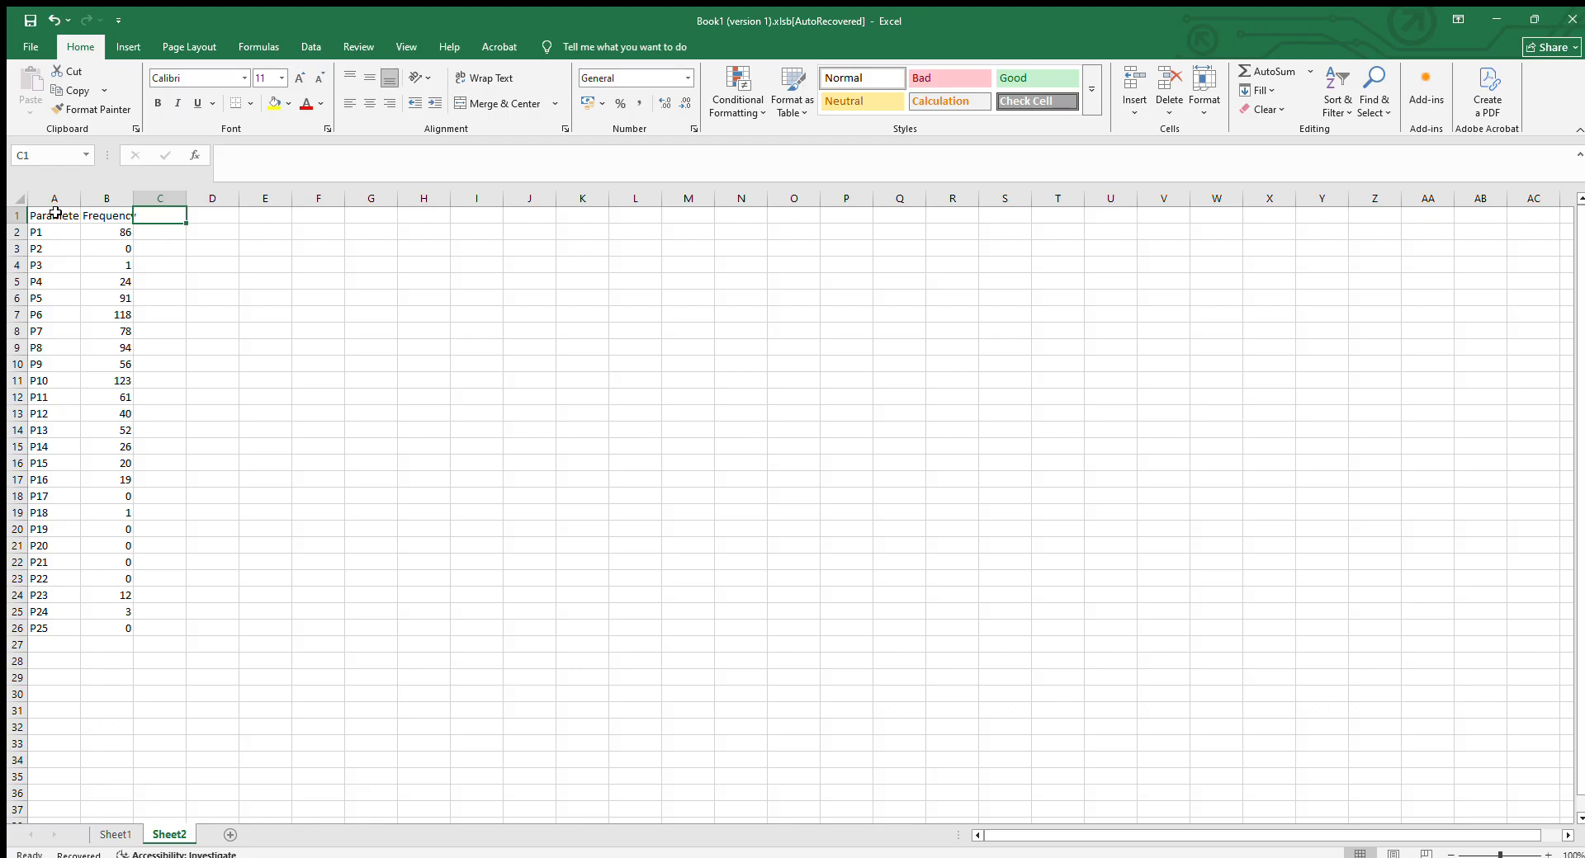
text(Cu)
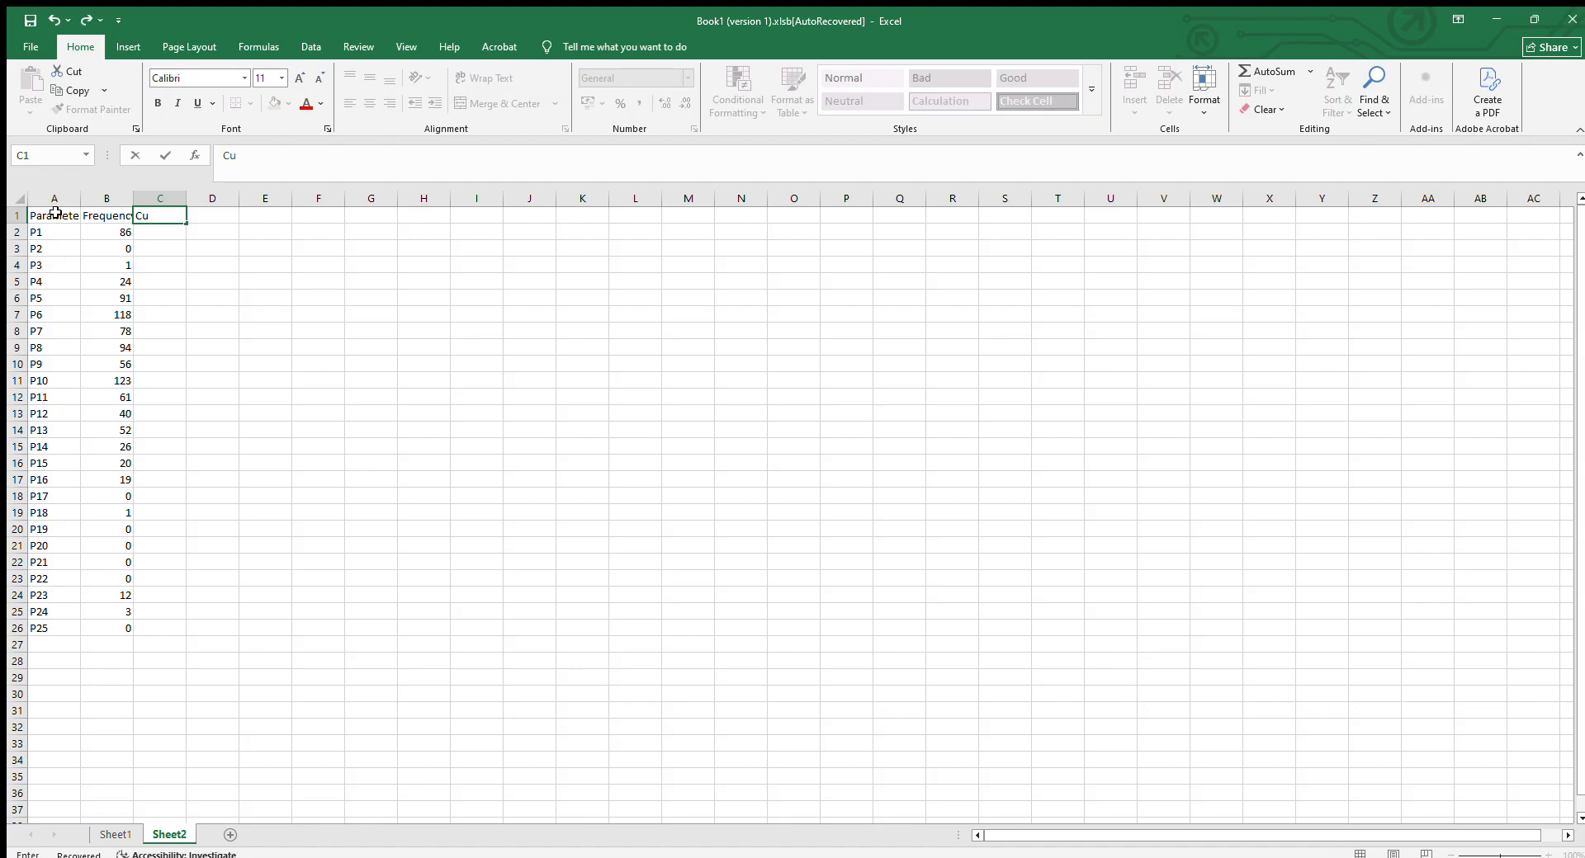
key(BackSpace)
text(F)
key(Tab)
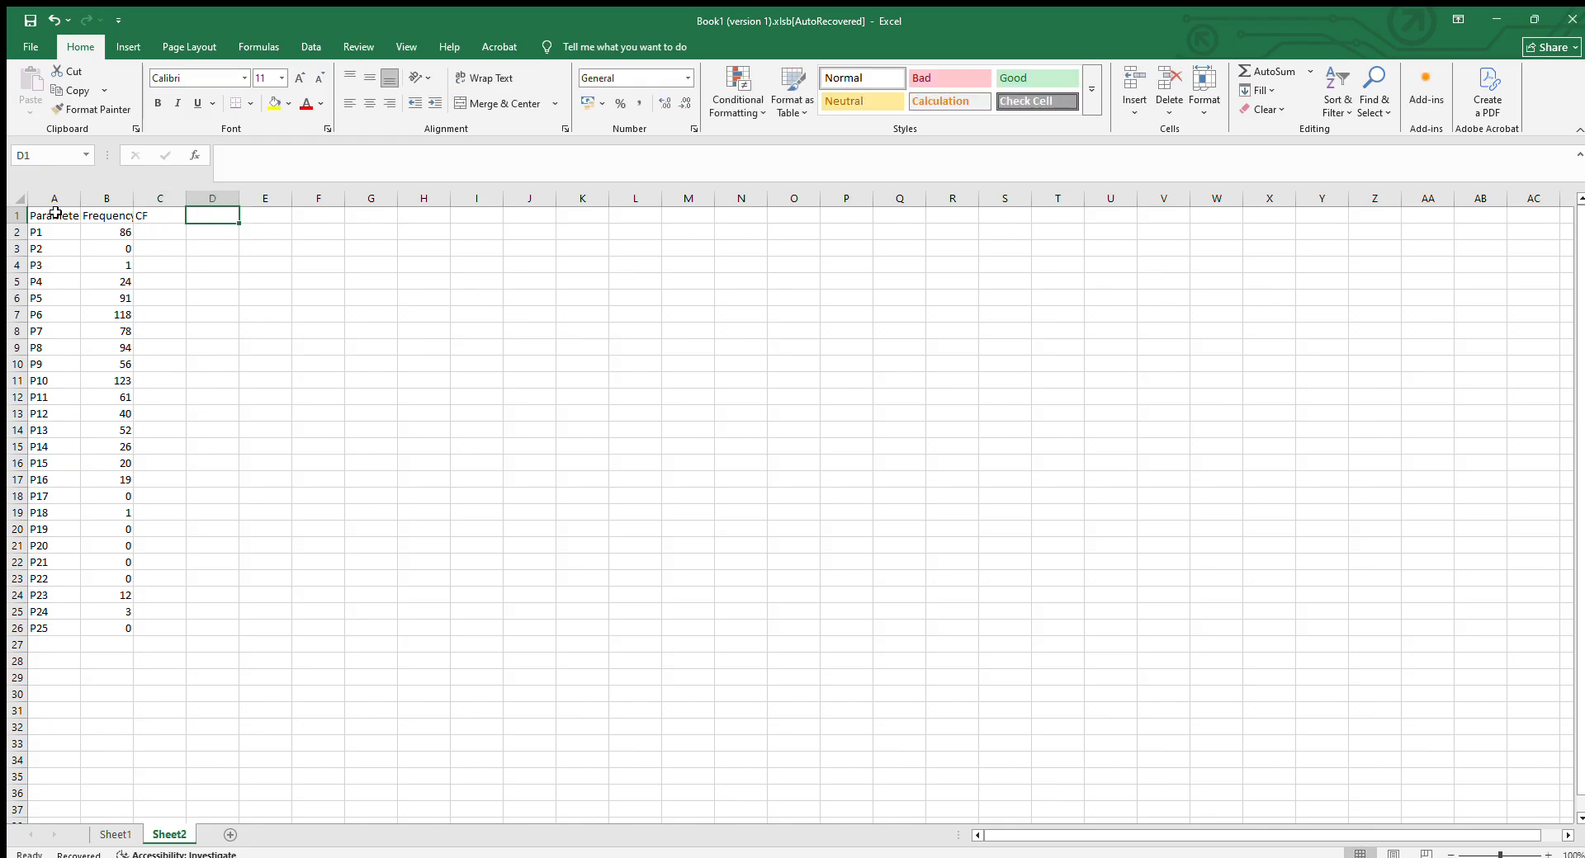
text(CF%)
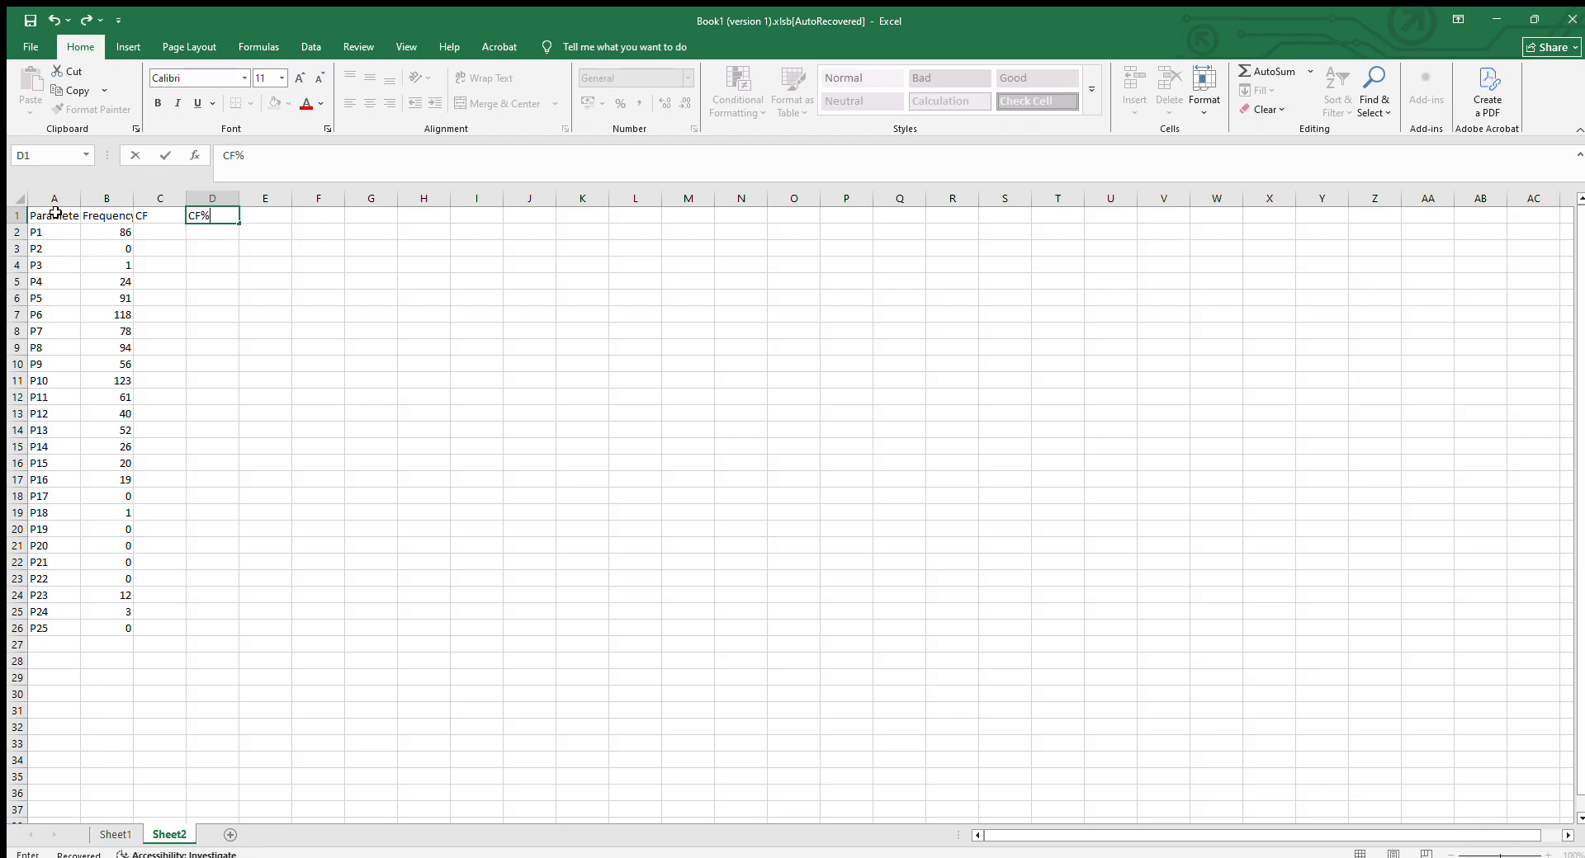
key(Return)
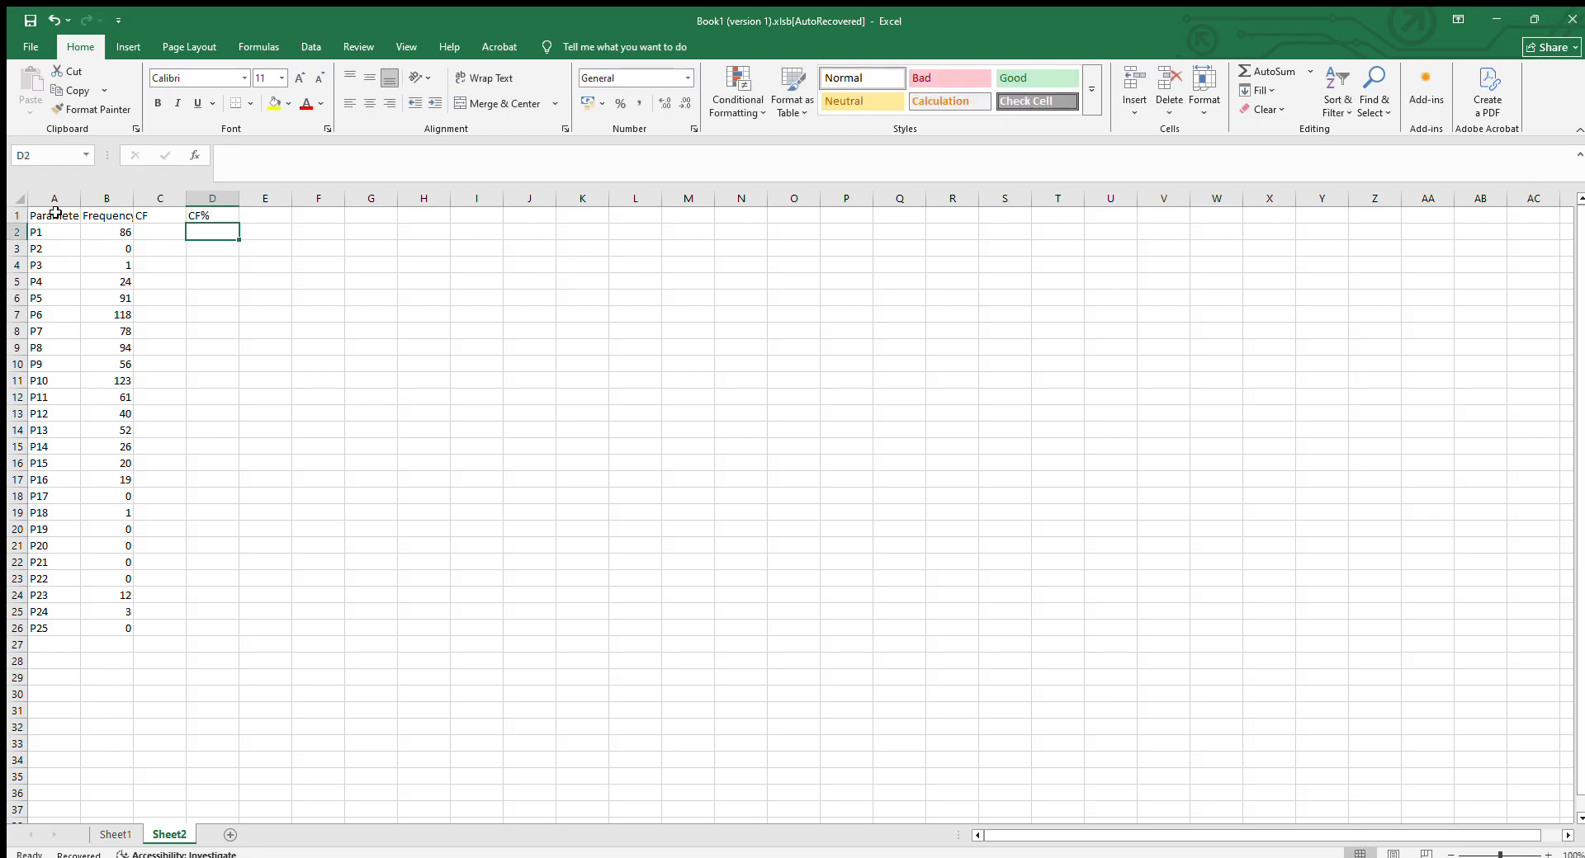
Make the headings in A1:D1 bold and give them a yellow fill
key(Up)
click(55, 213)
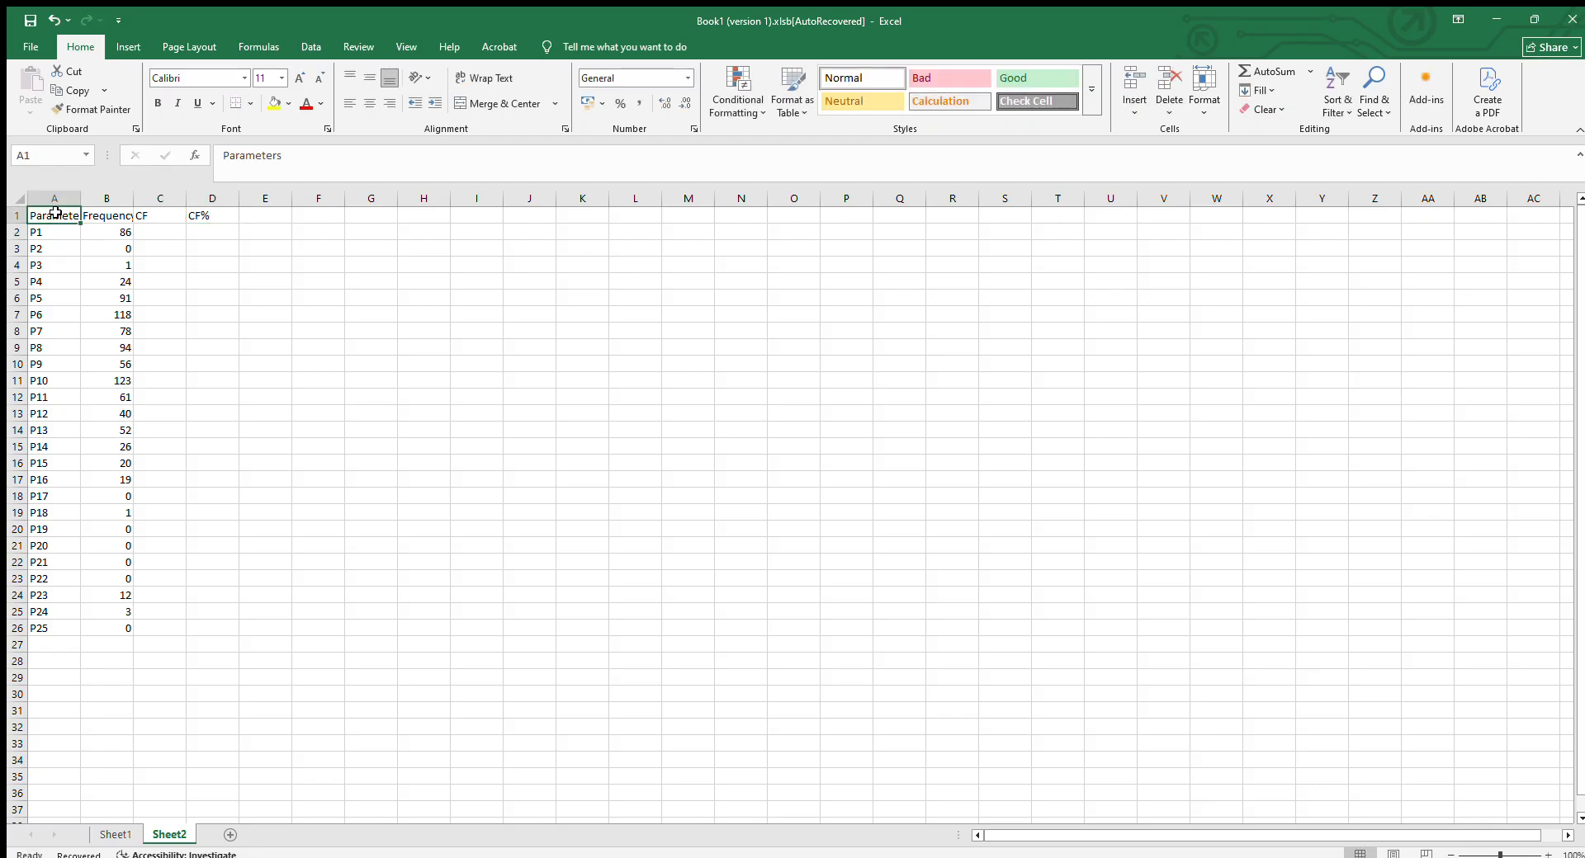
key(shift+Right)
key(shift+Right)
key(shift+Right)
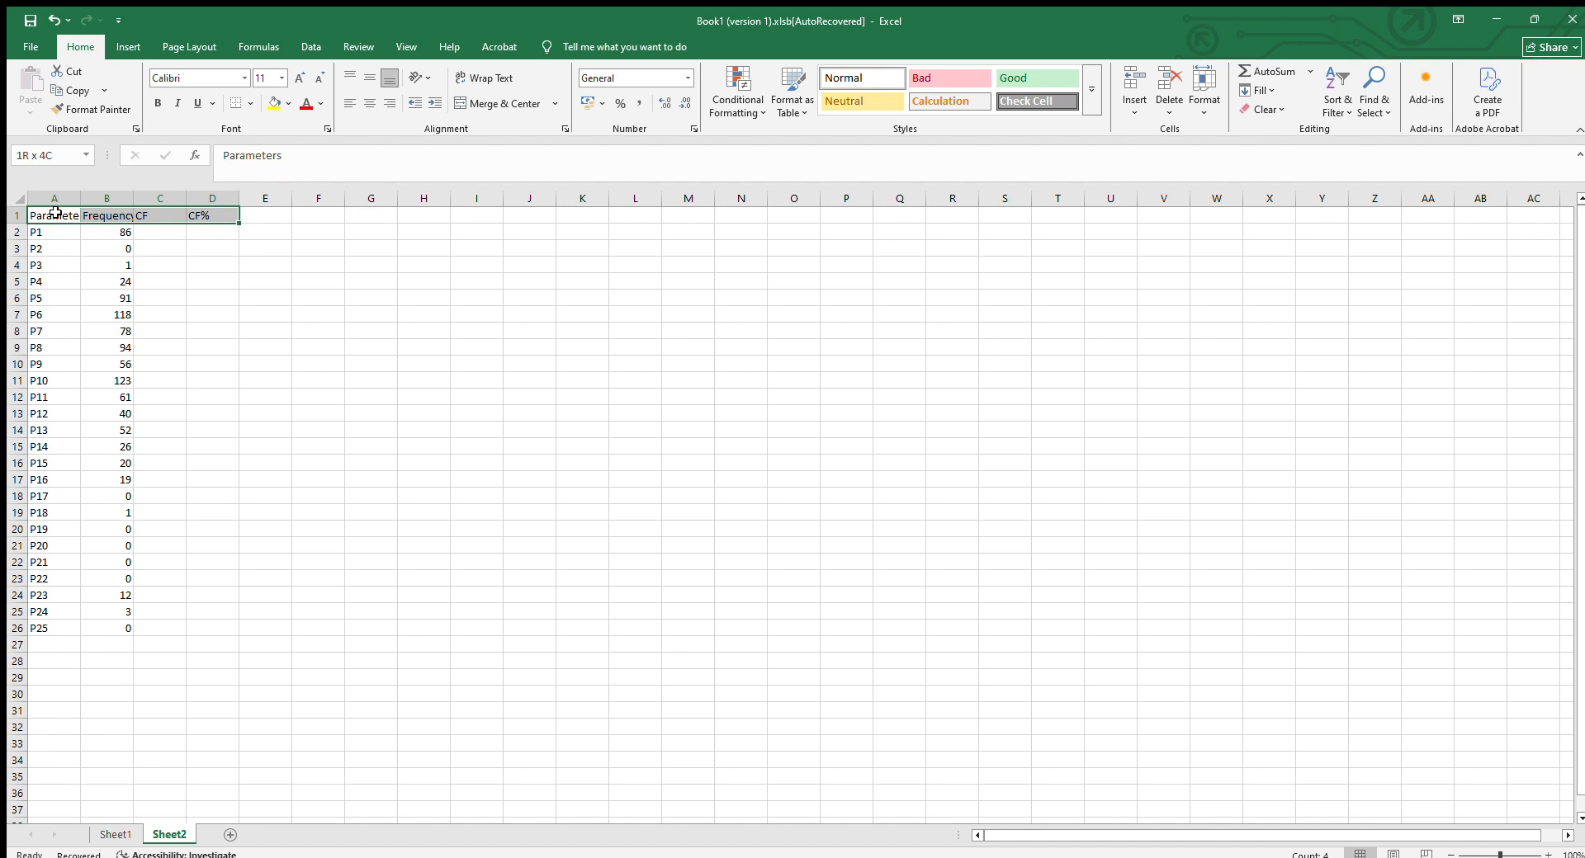
key(ctrl+b)
click(274, 103)
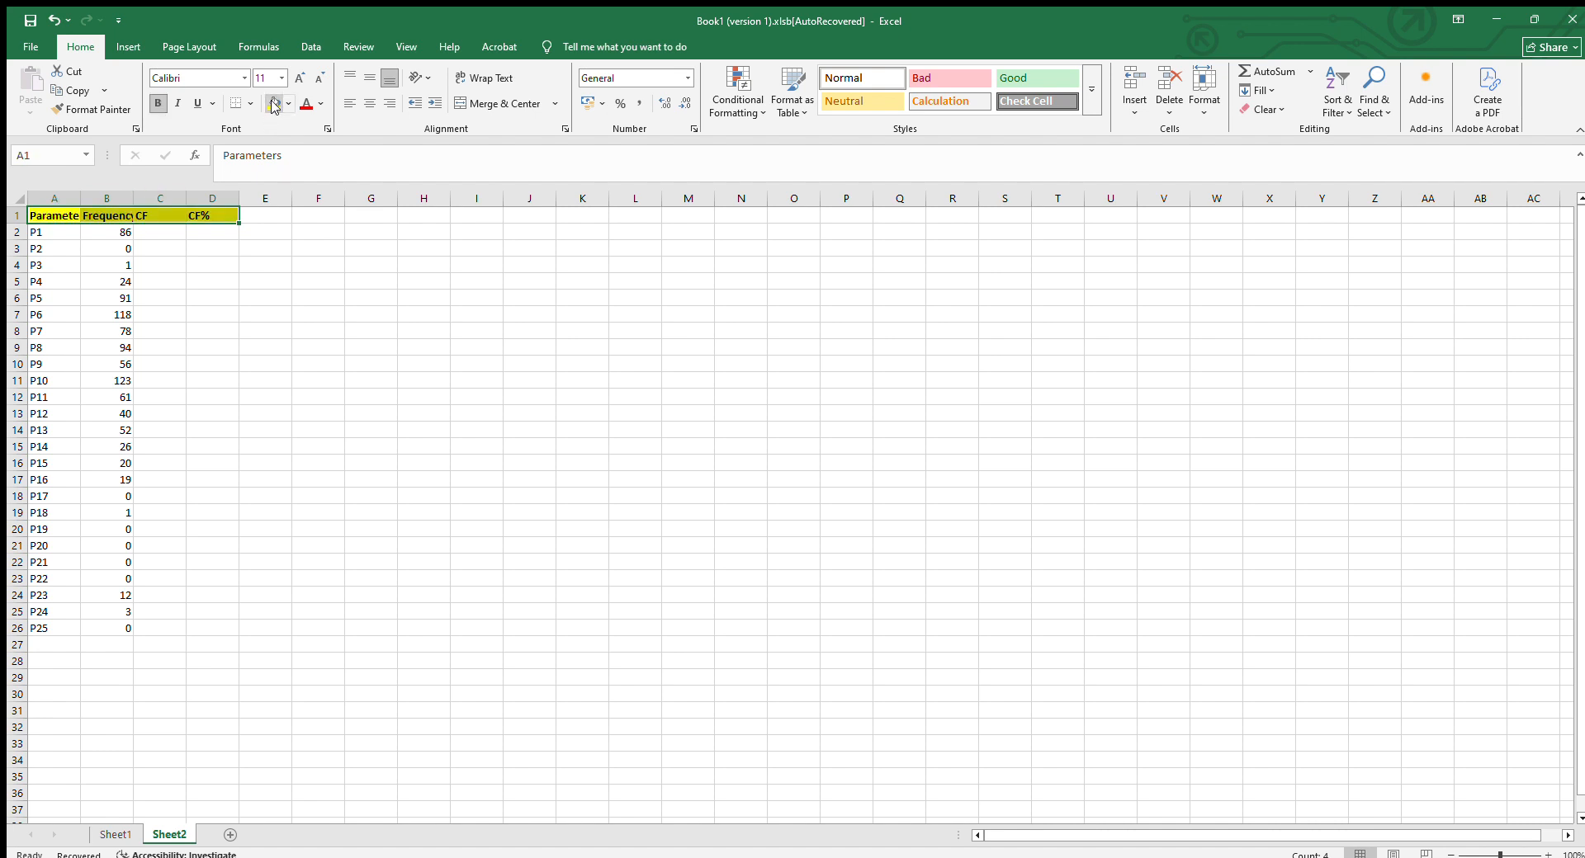
Autofit the widths of columns A and B to their headings
click(173, 350)
double_click(81, 204)
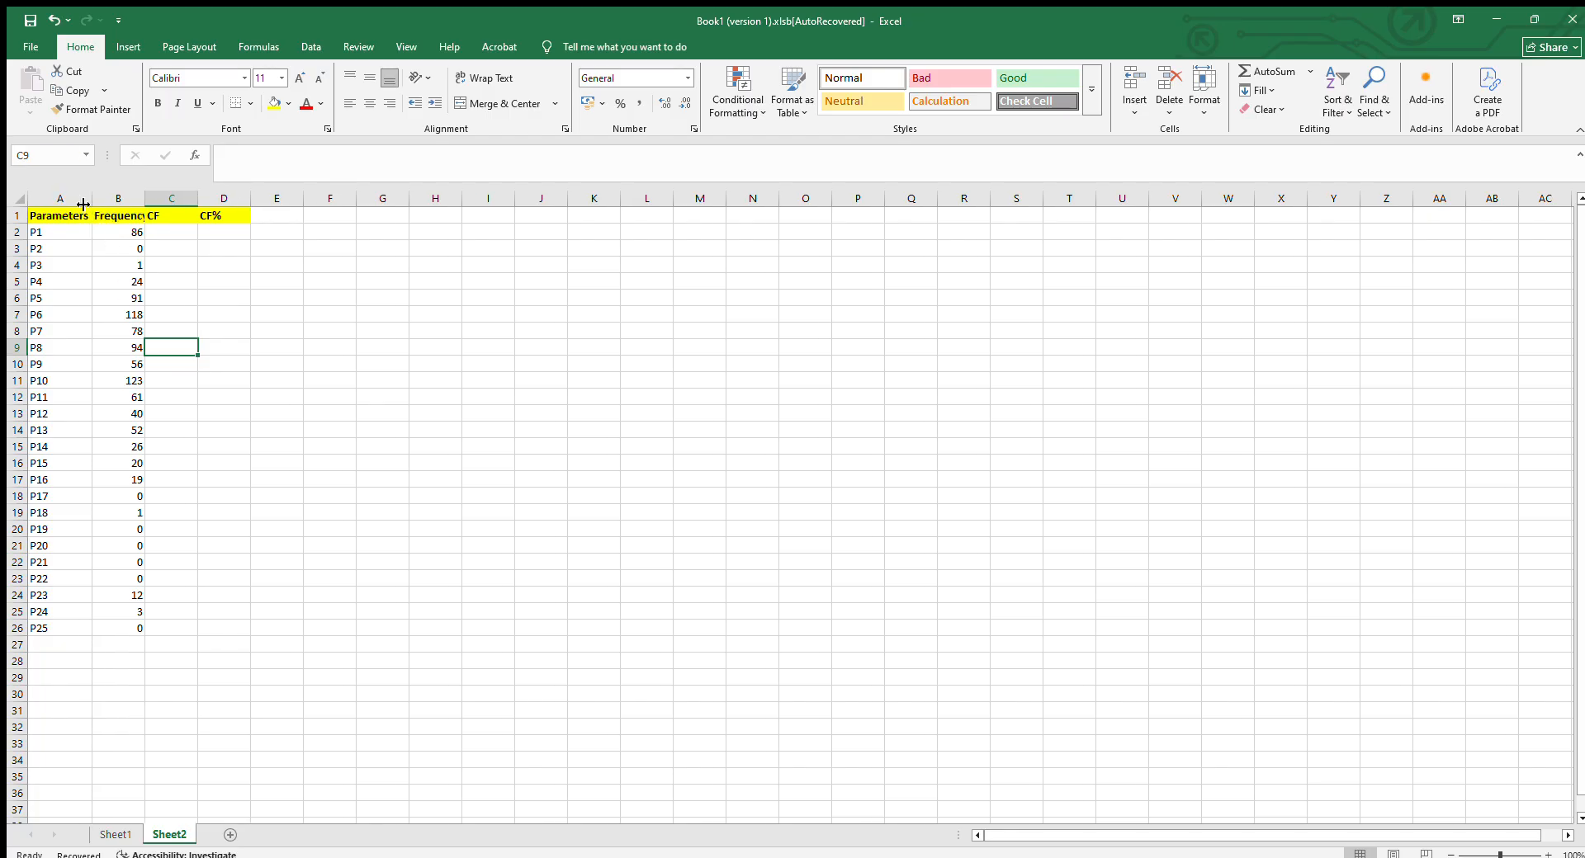
double_click(145, 204)
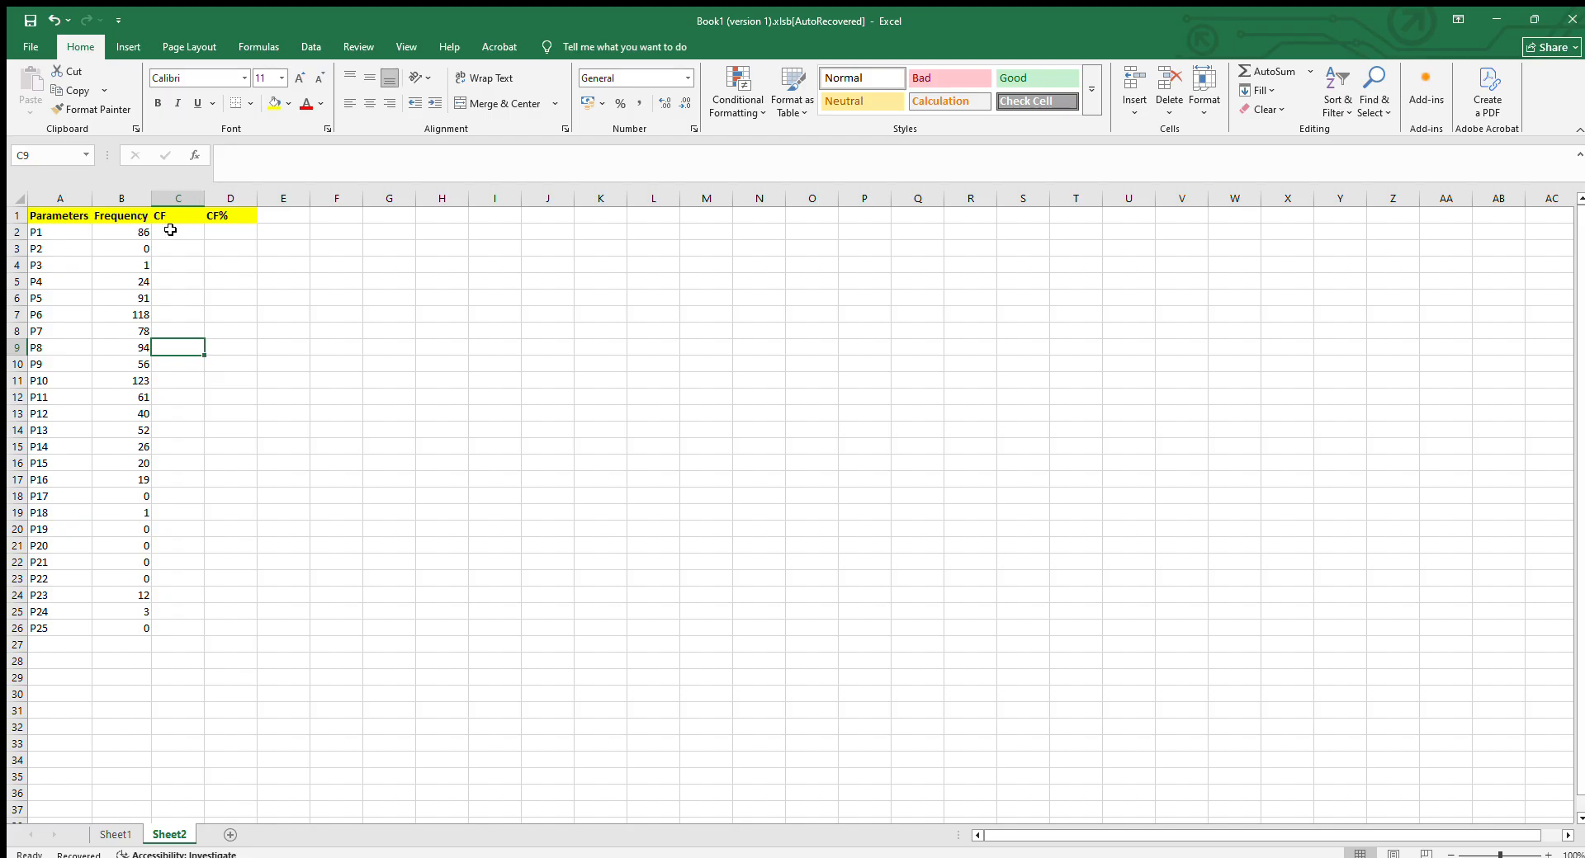
Add filters to the heading row A1:D1 of the frequency table
click(115, 220)
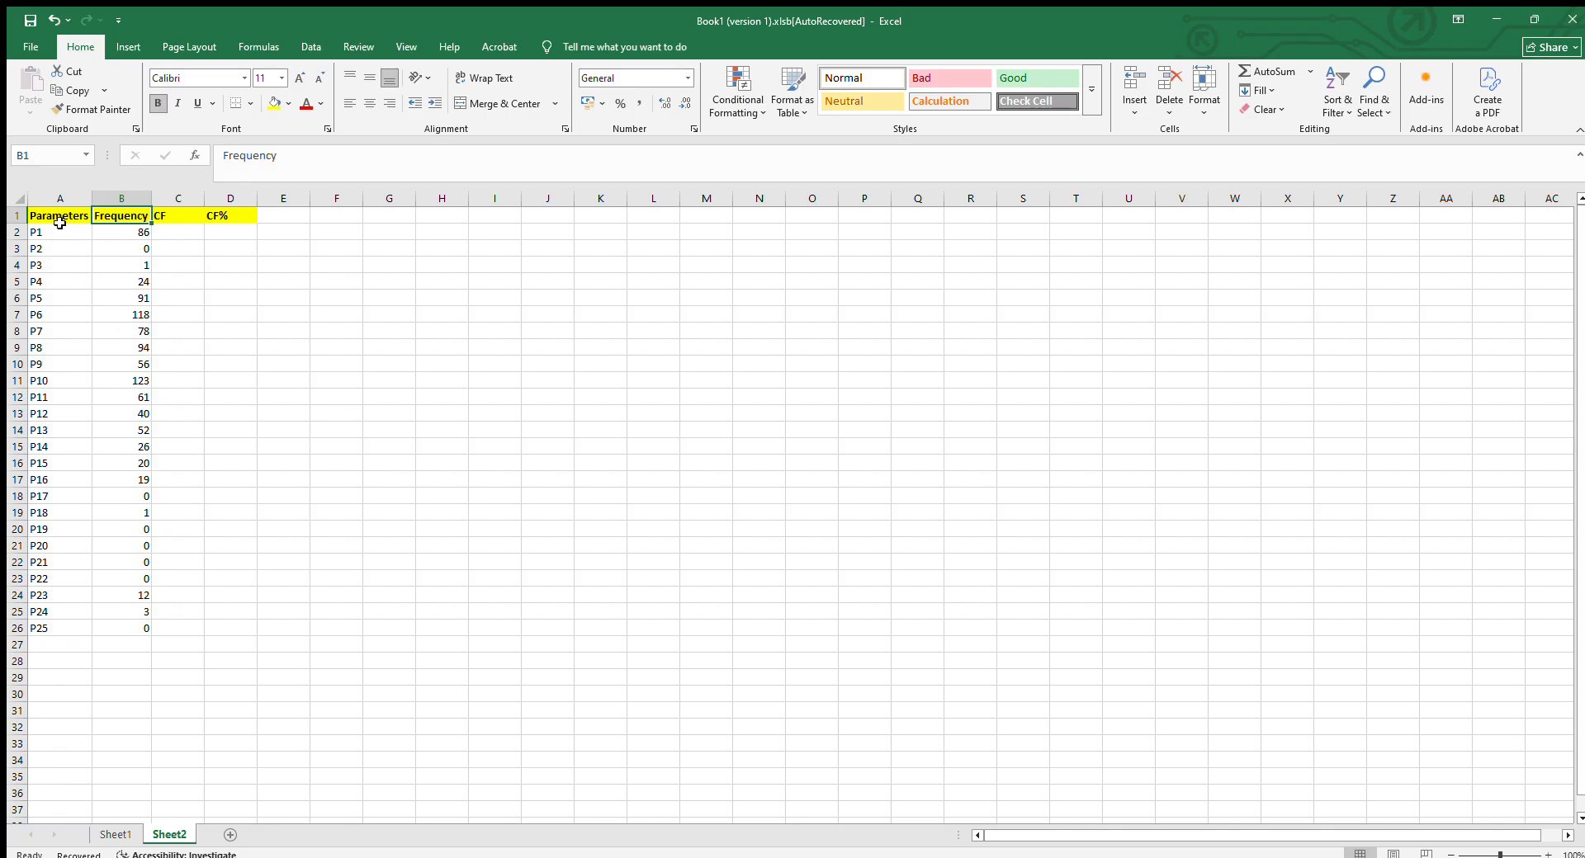
drag(57, 218, 229, 213)
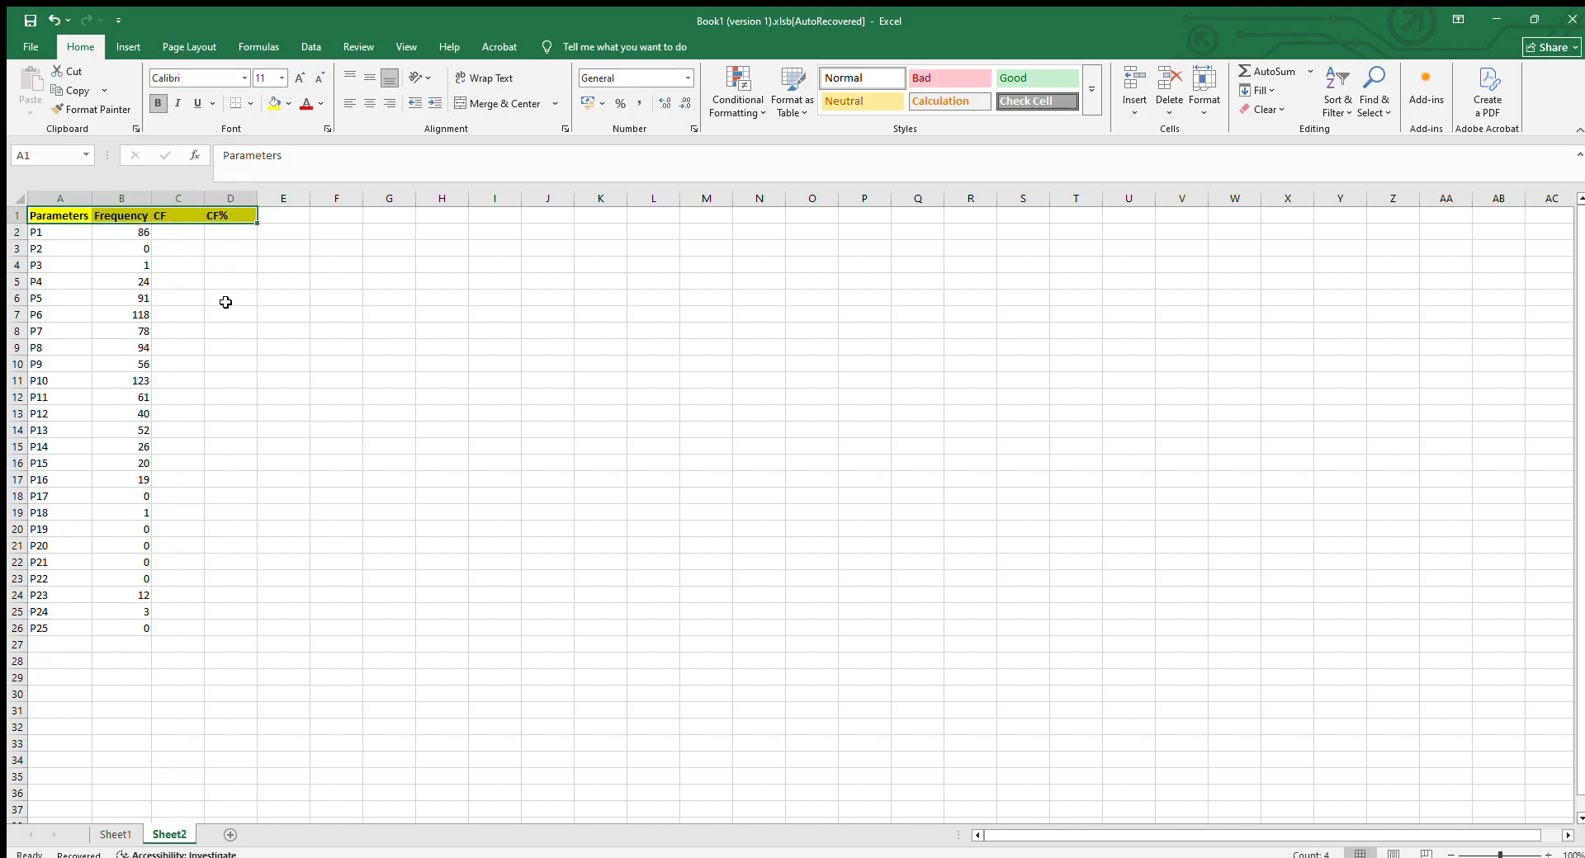
click(124, 213)
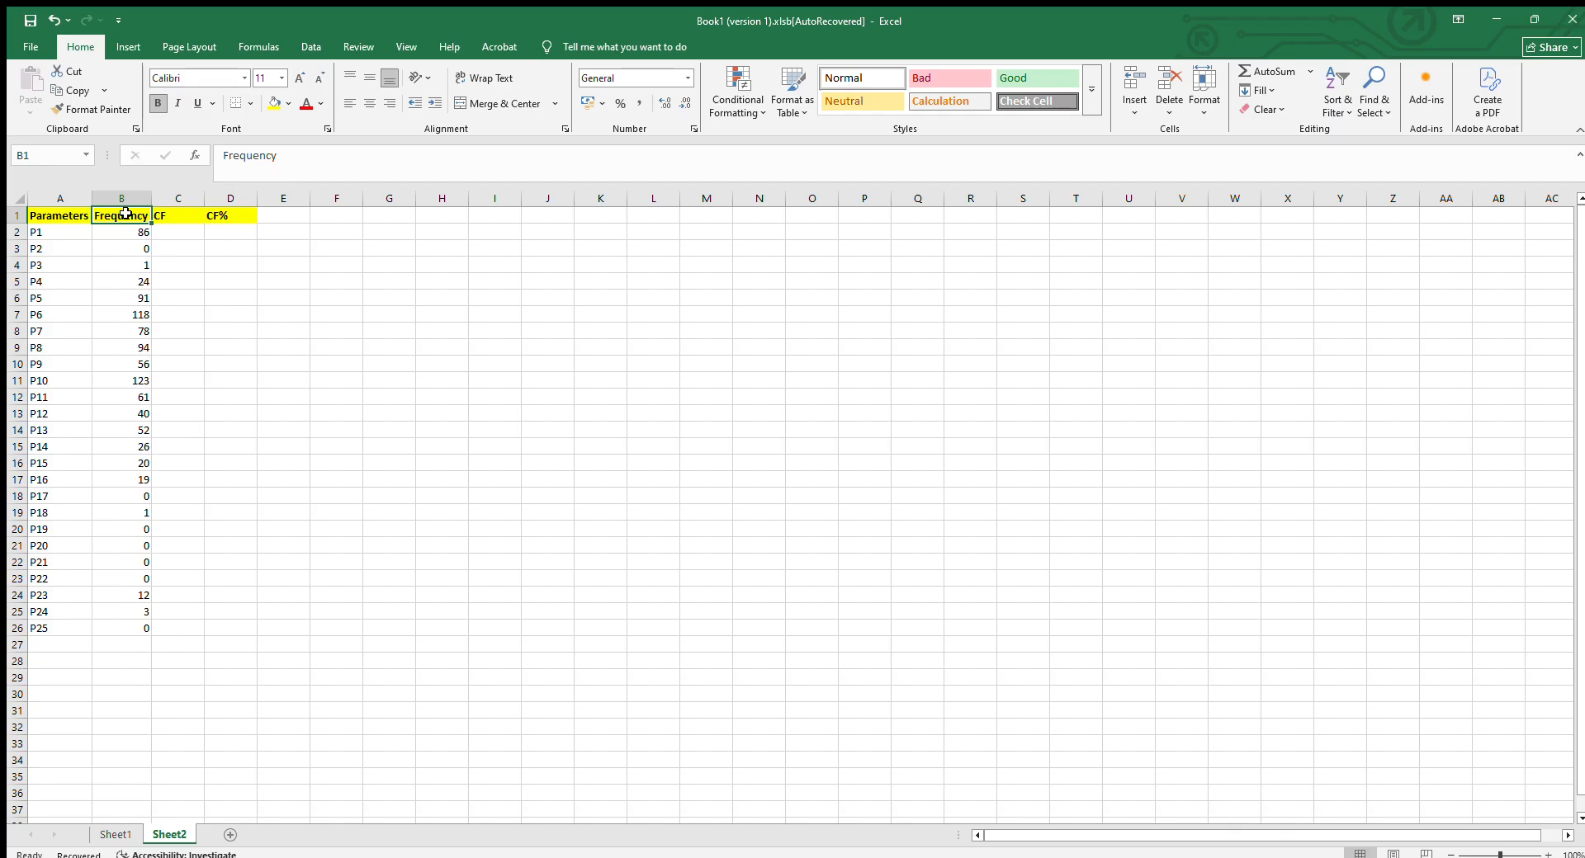
key(ctrl+shift+l)
click(137, 319)
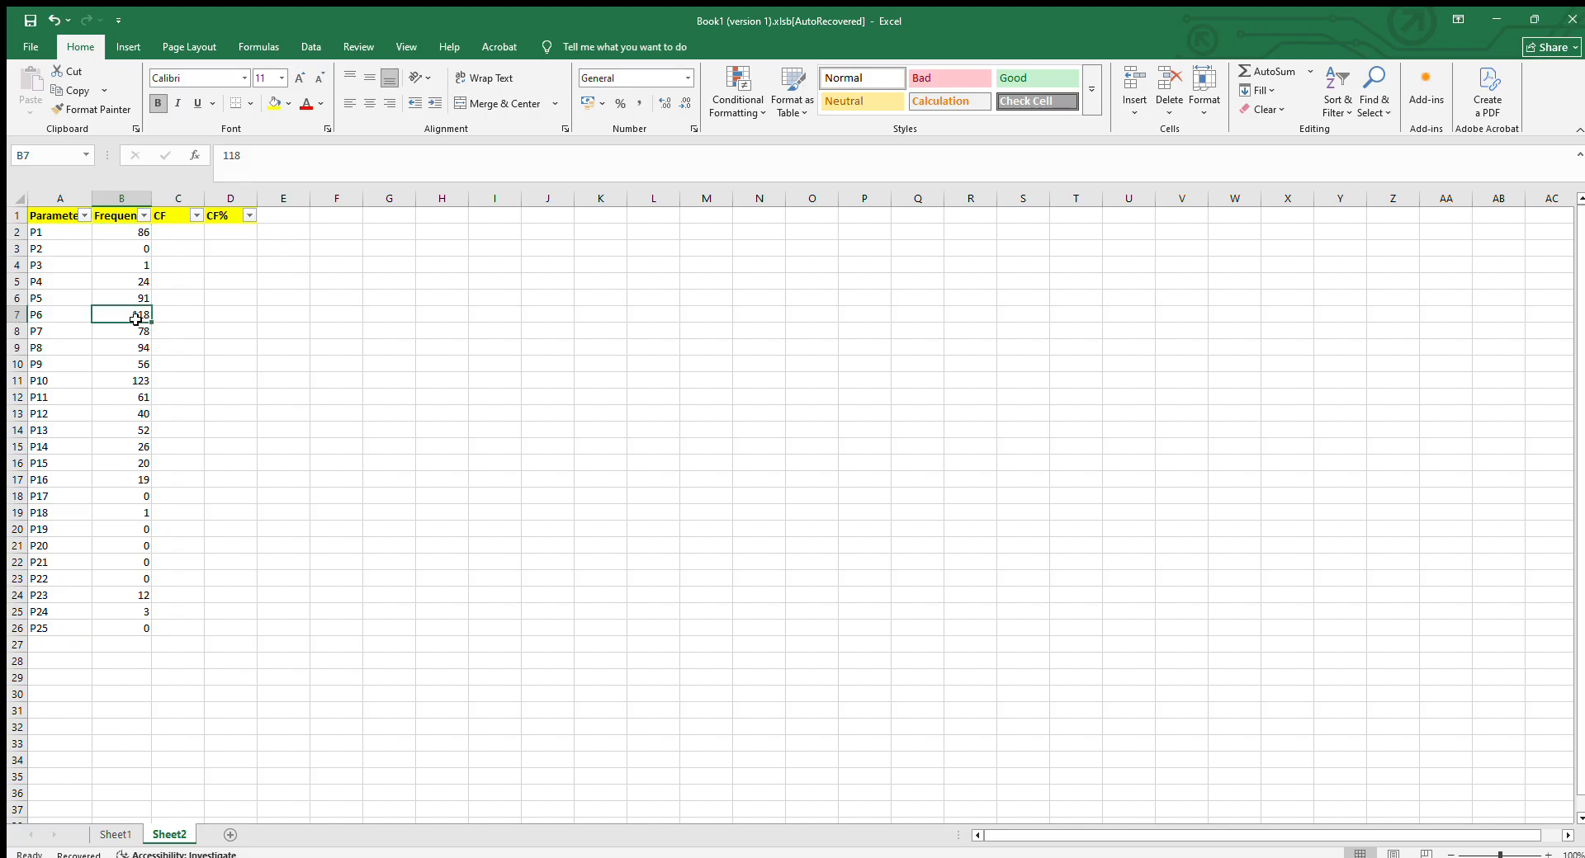
Sort the table rows by Frequency from largest to smallest
drag(128, 236, 138, 627)
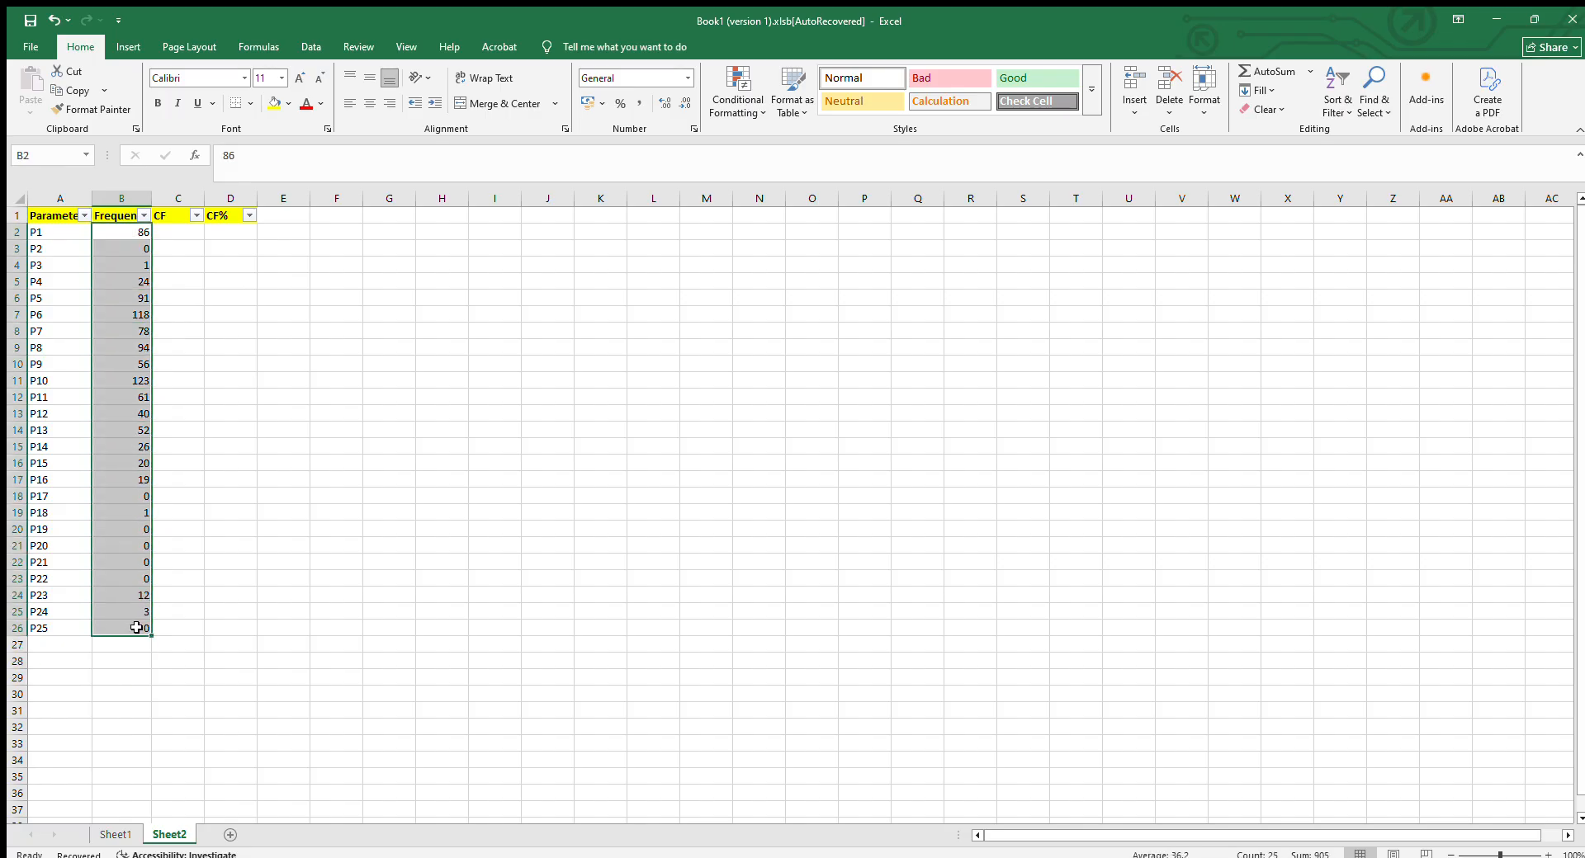
click(102, 369)
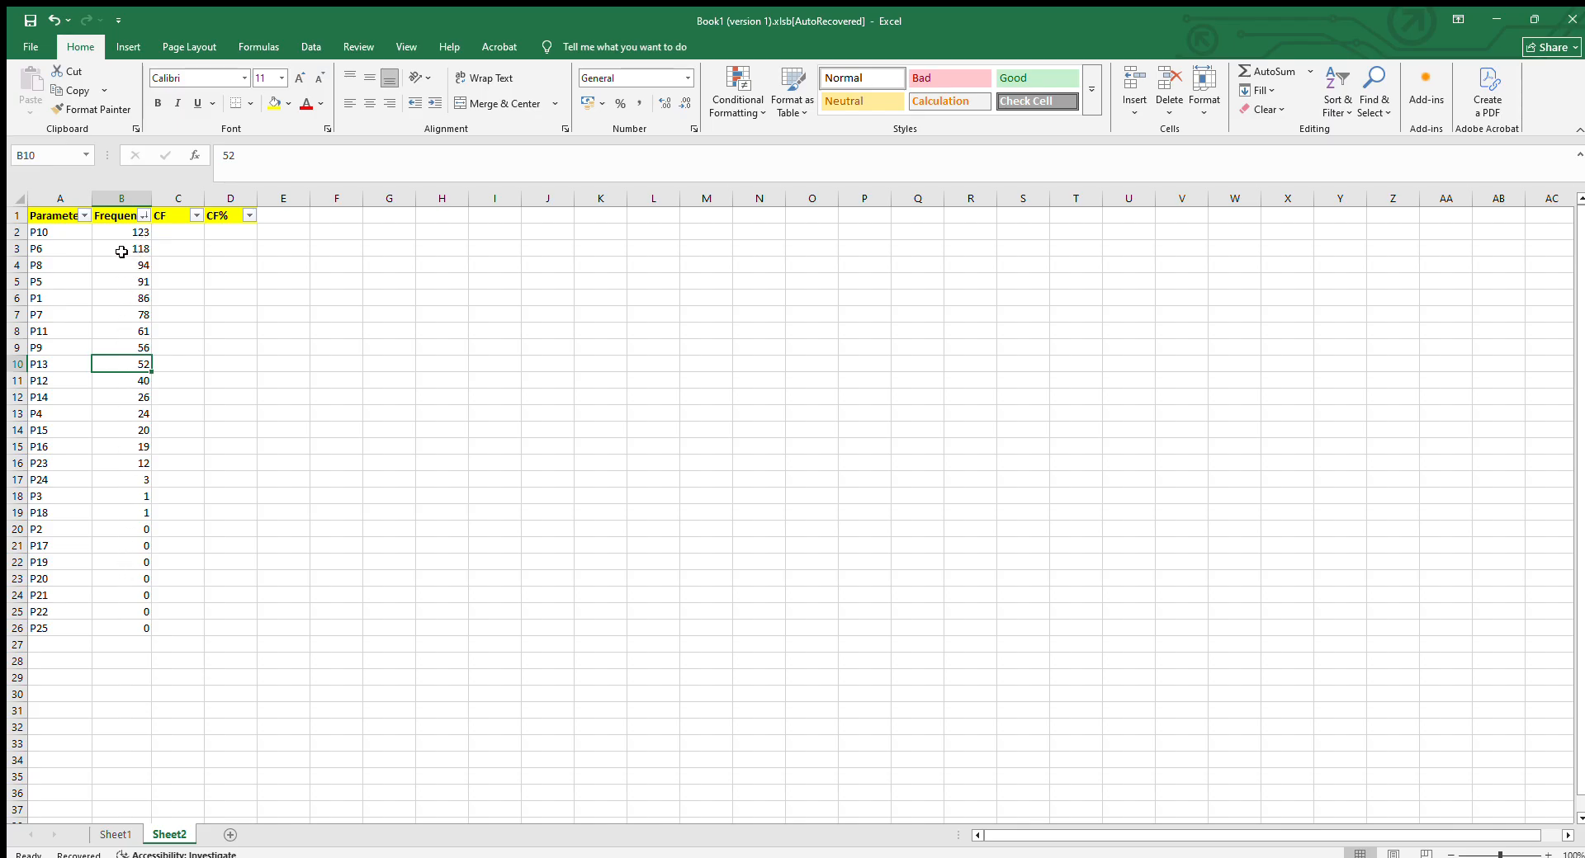
drag(122, 234, 128, 628)
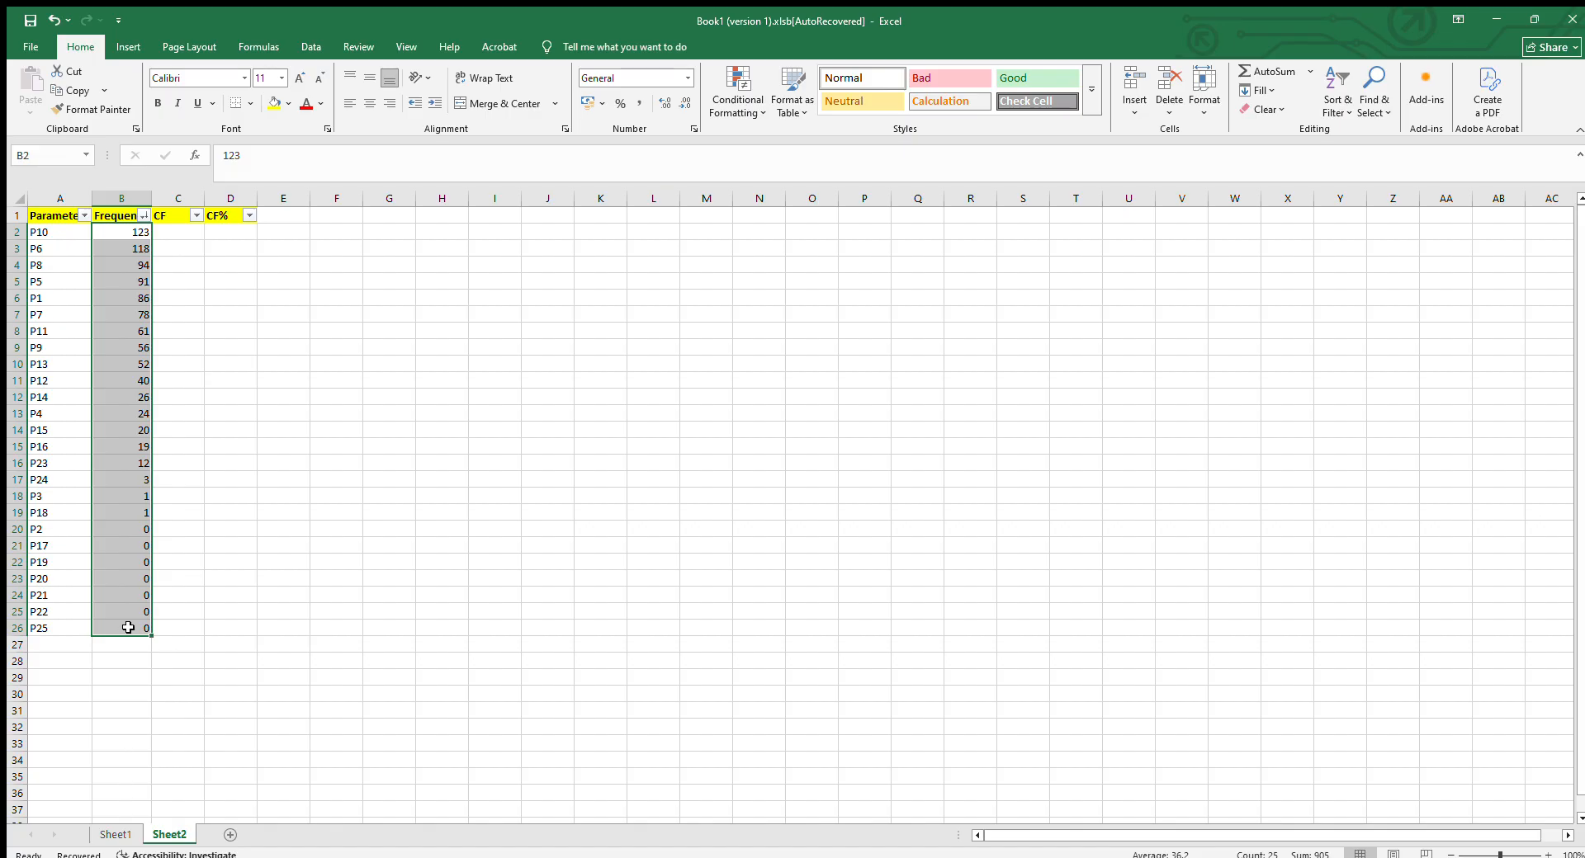
click(231, 478)
Enter the formula =B2 in C2 to start the CF column with the first frequency
click(175, 232)
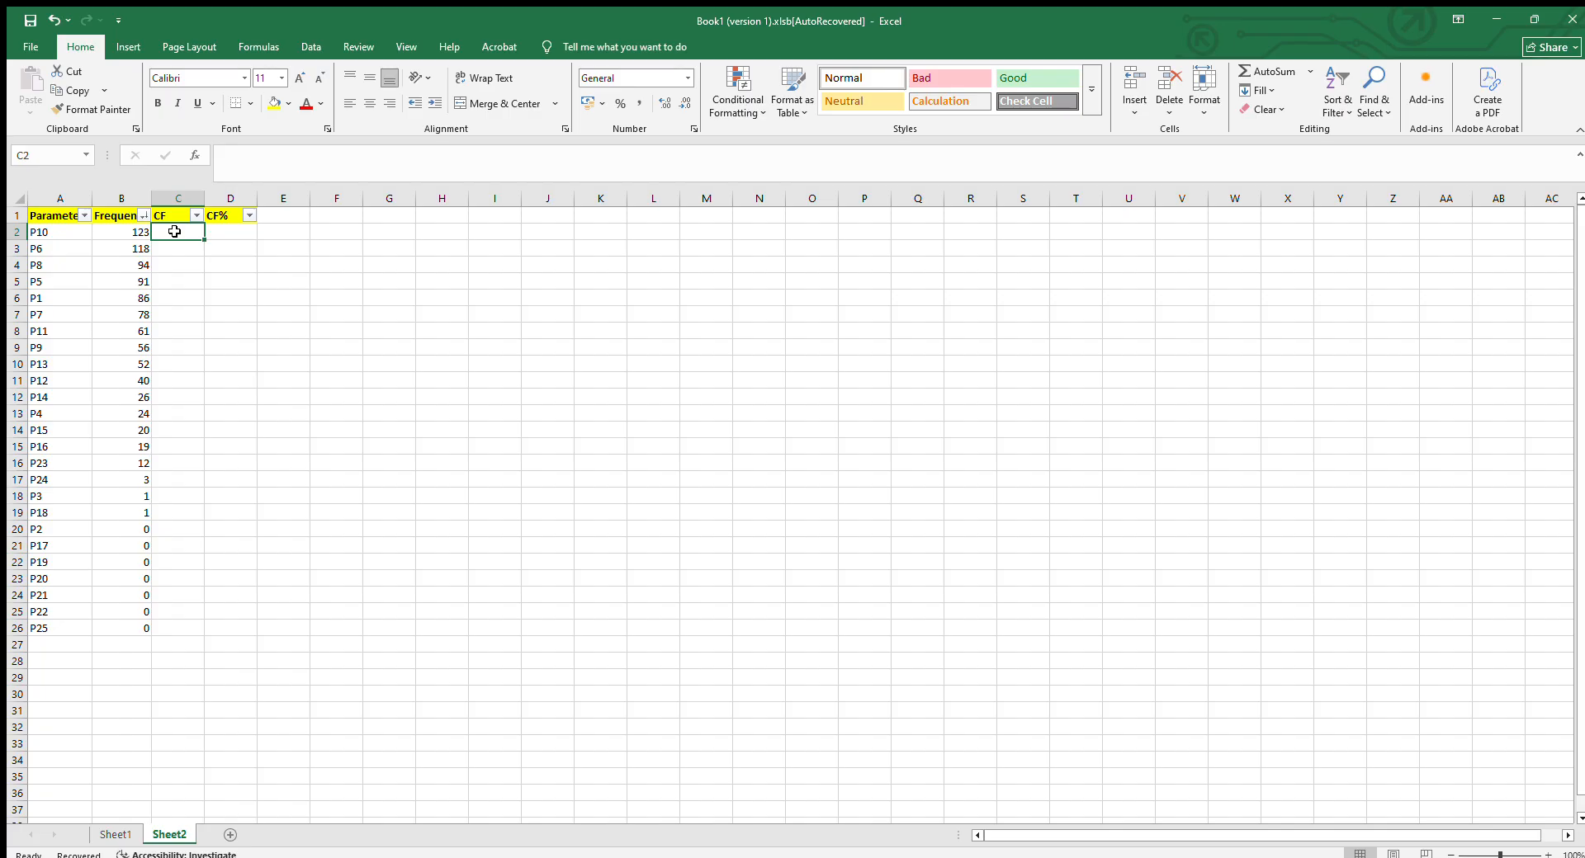
text(=)
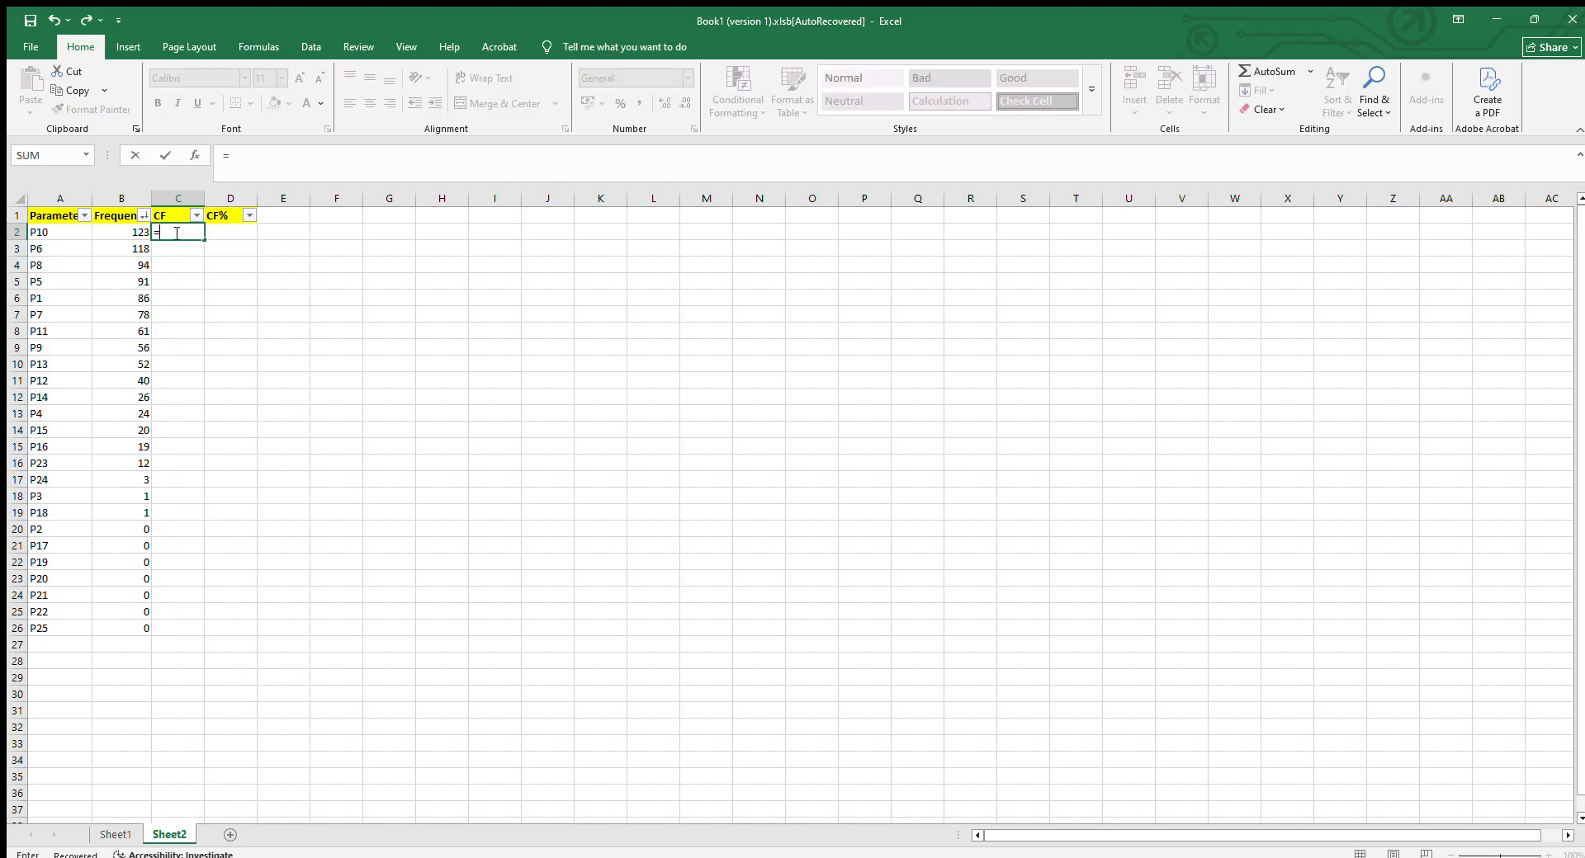
key(Left)
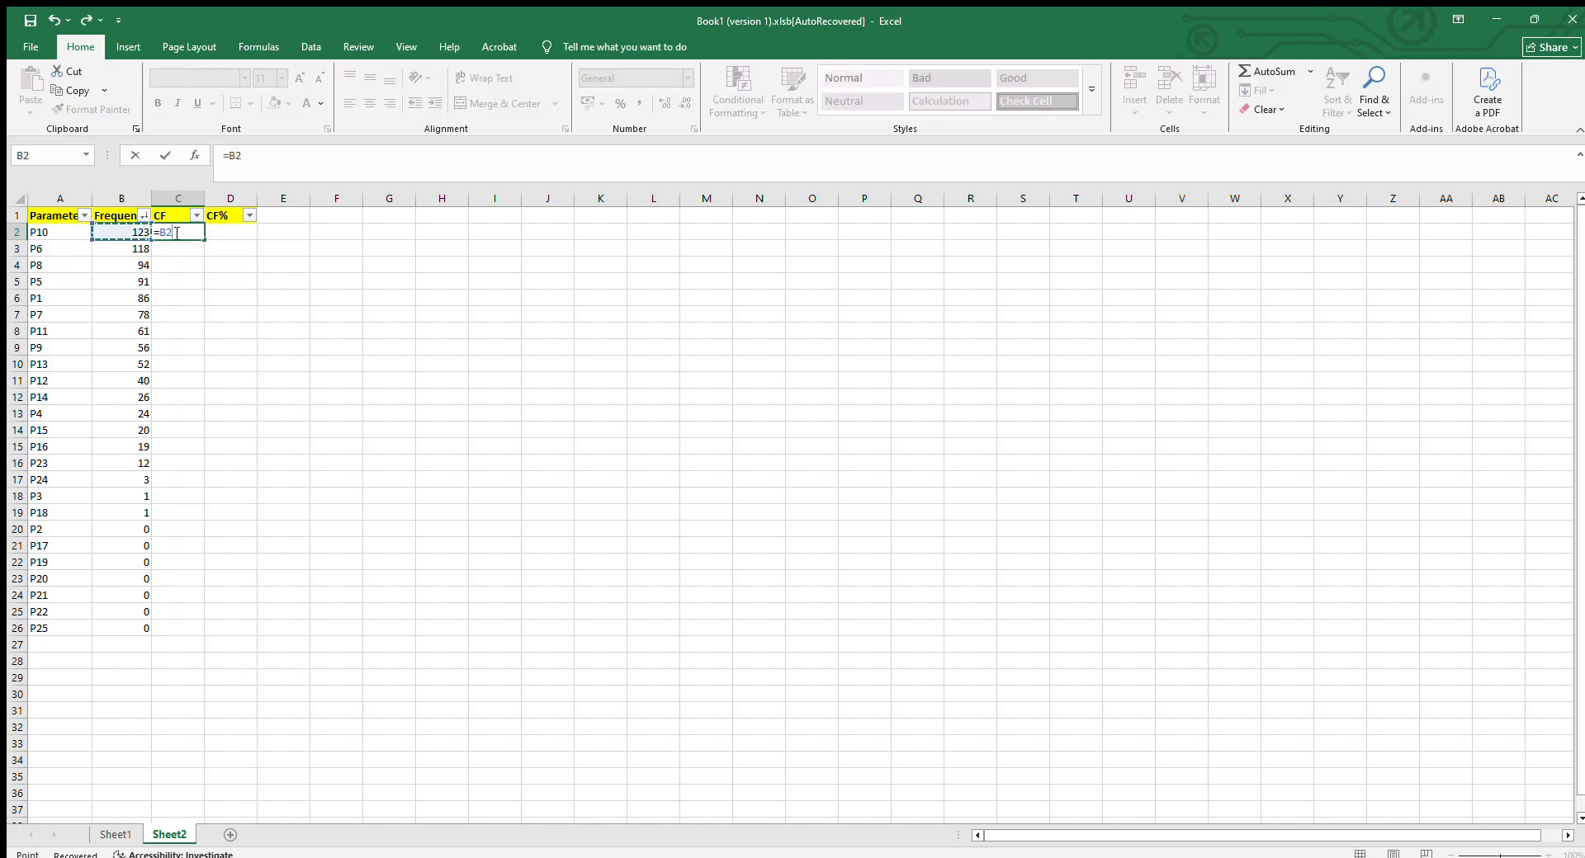
key(Return)
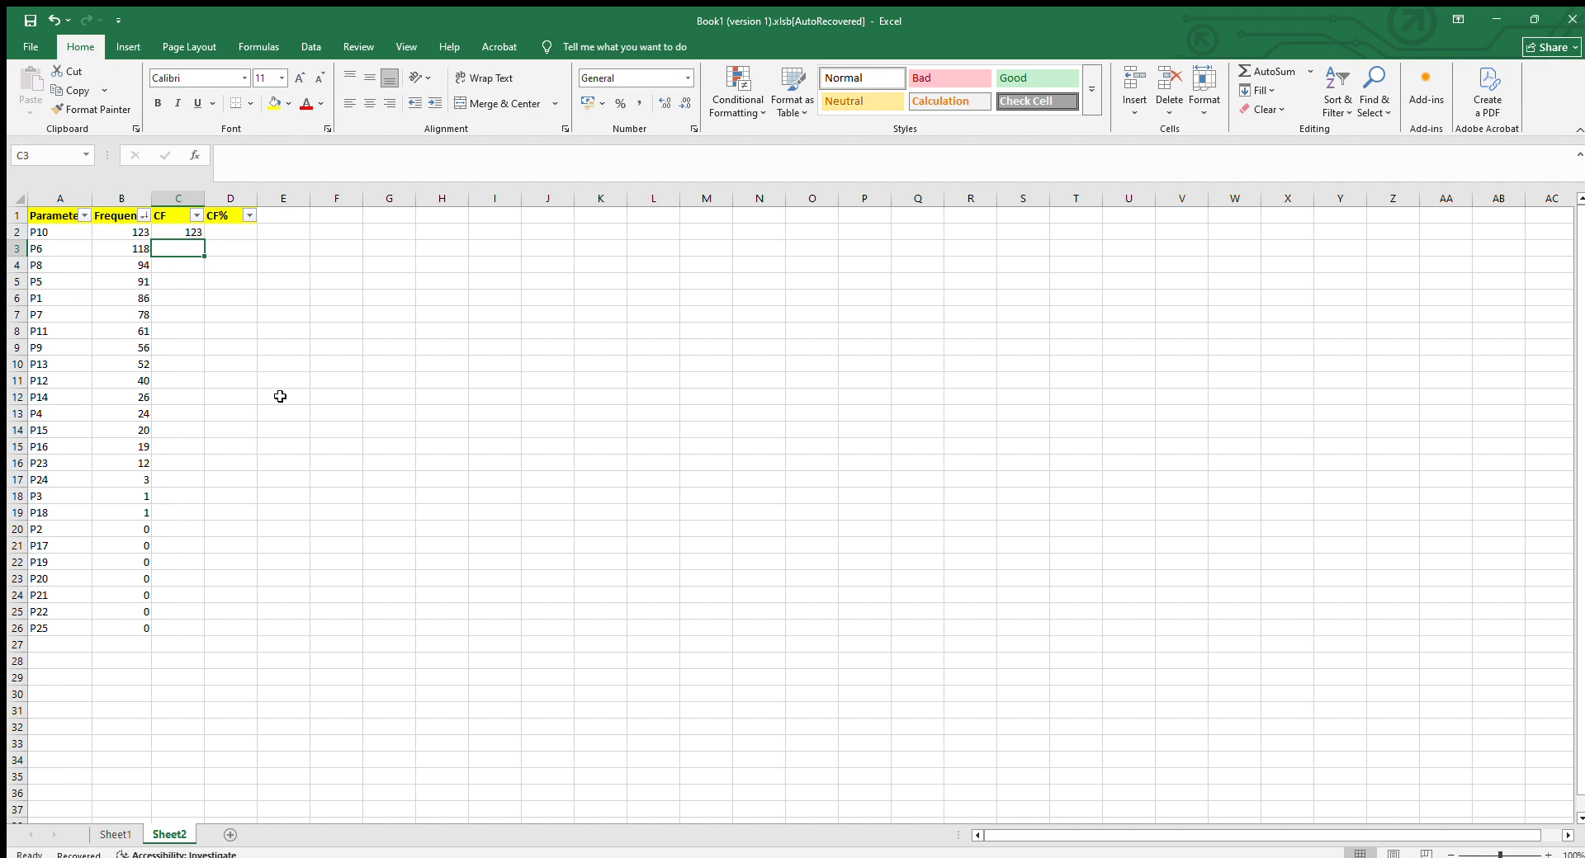
Enter the running-total formula =C2+B3 in C3 and fill it down the CF column to C26
text(=)
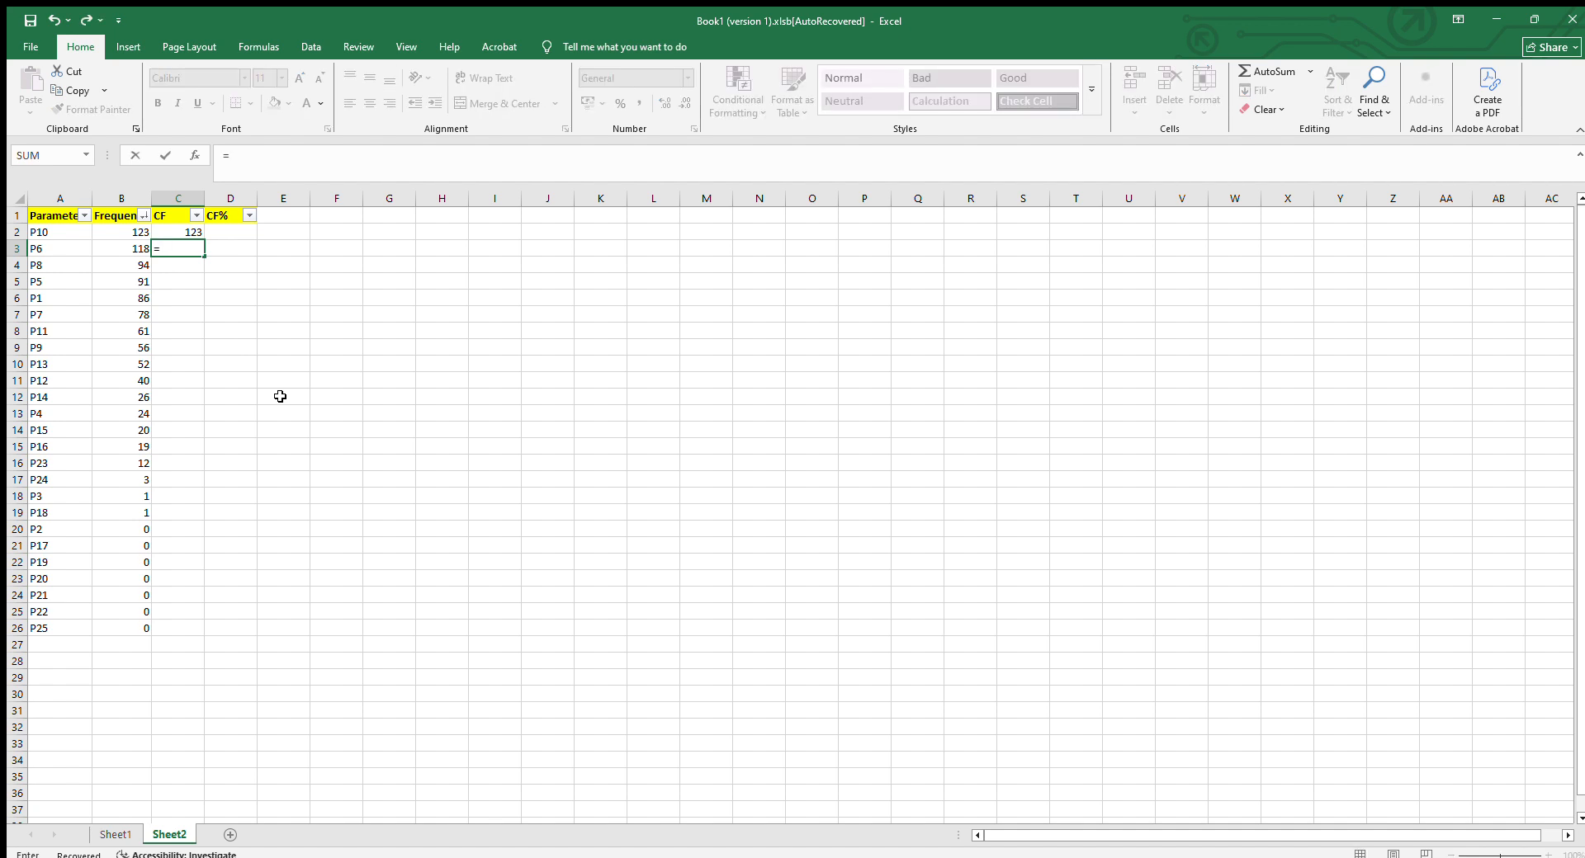
key(Up)
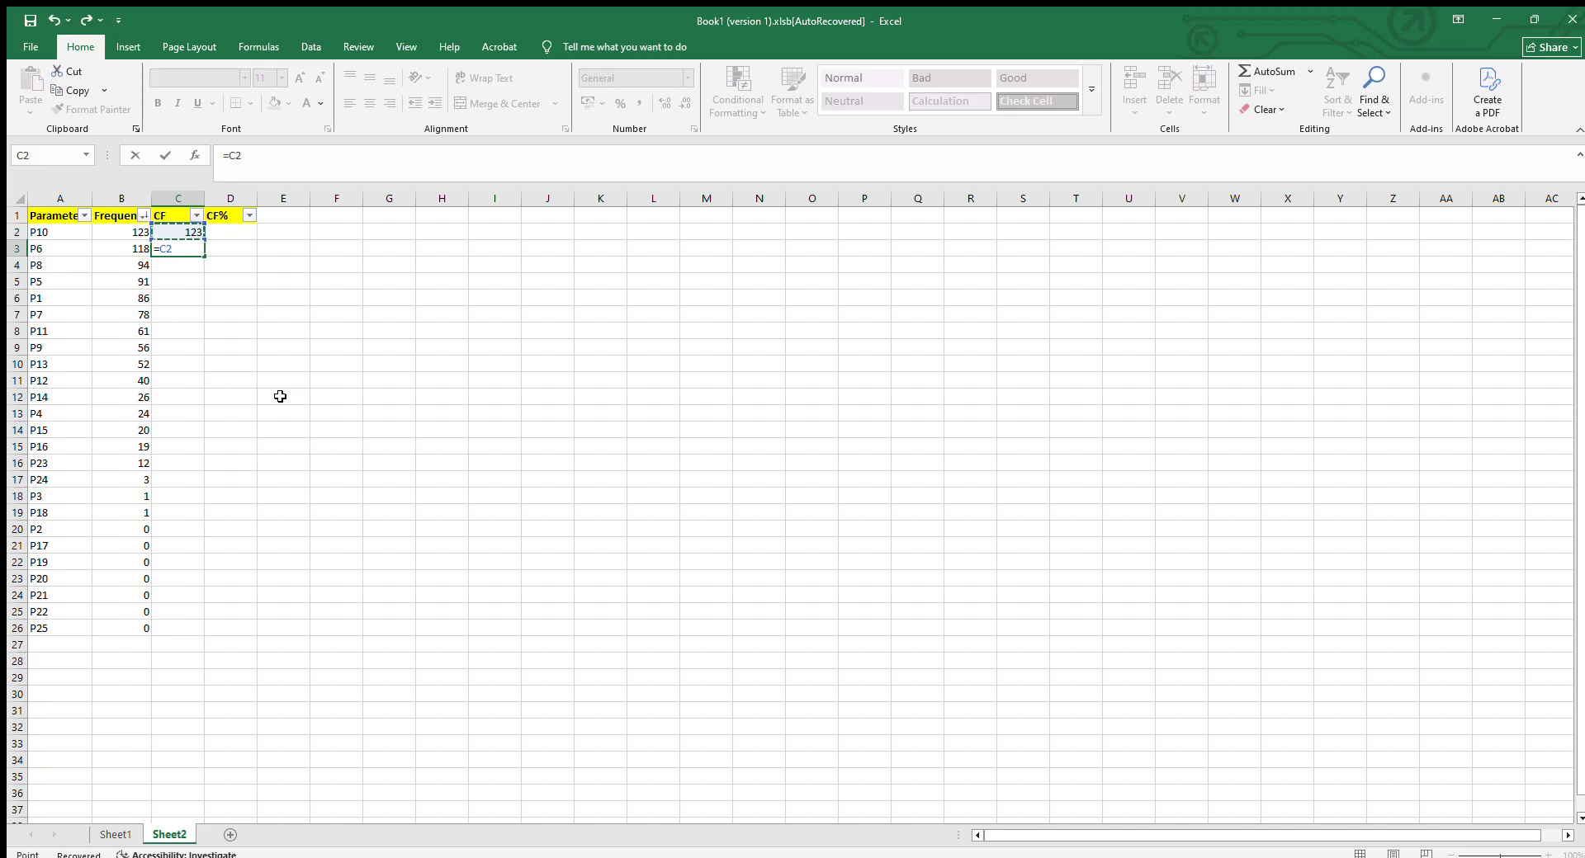
text(+)
key(Left)
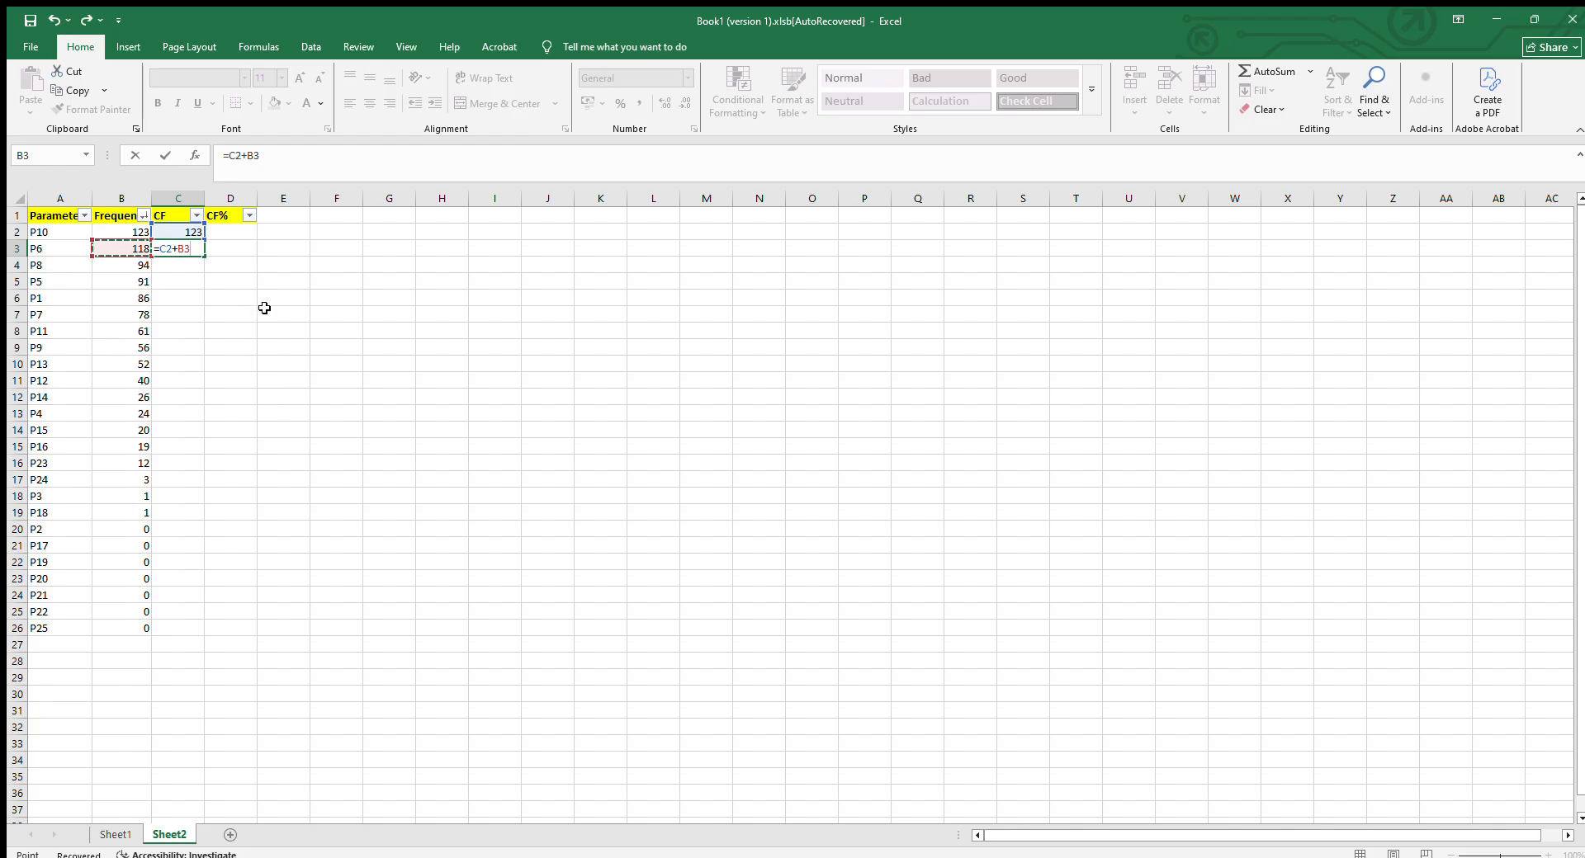
key(Return)
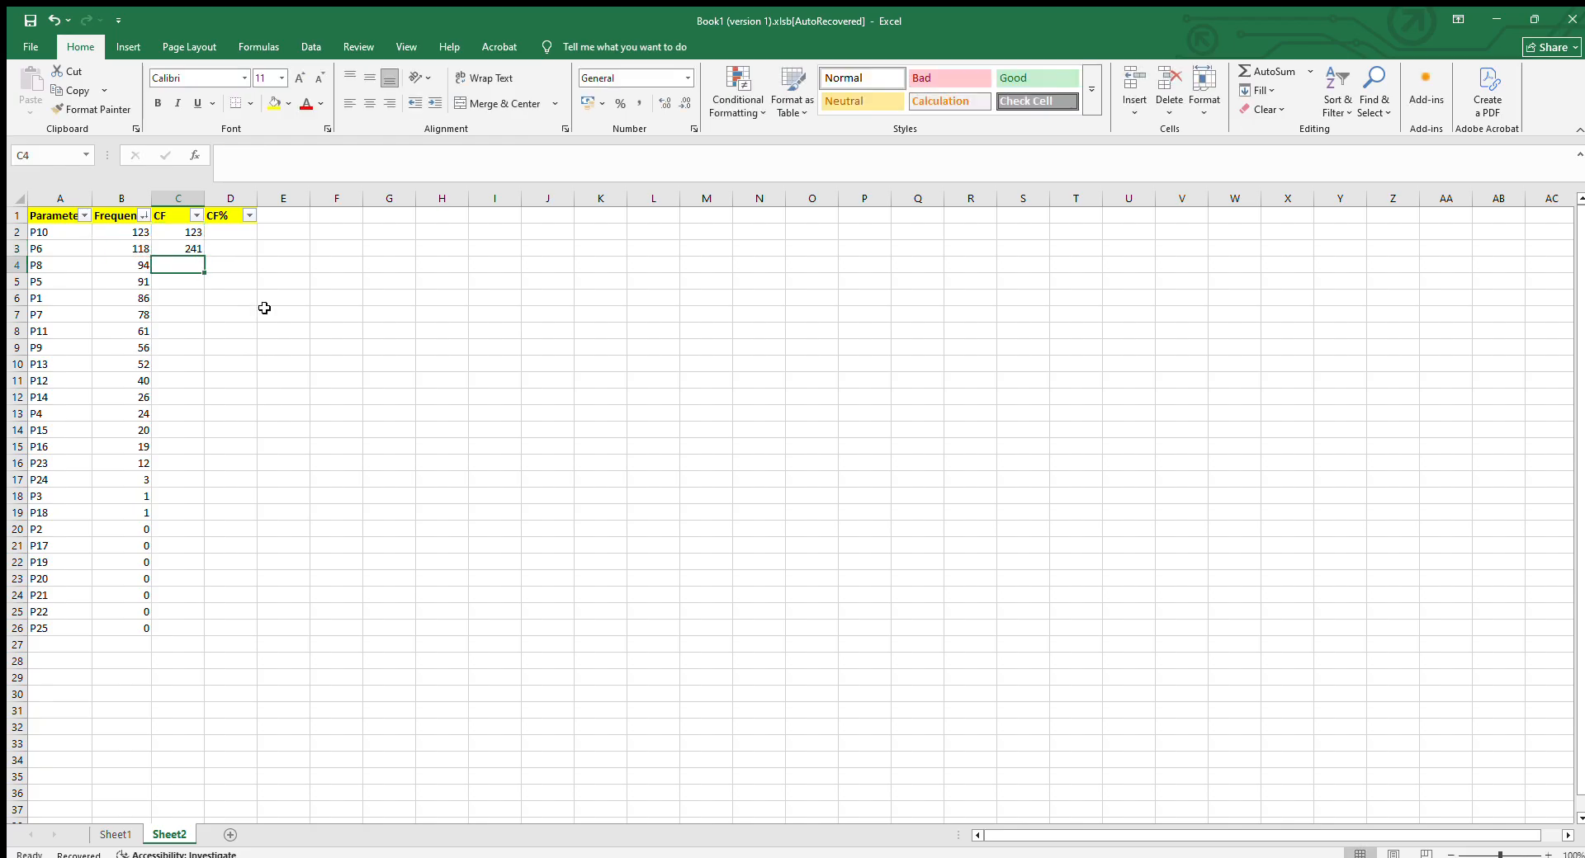
click(200, 249)
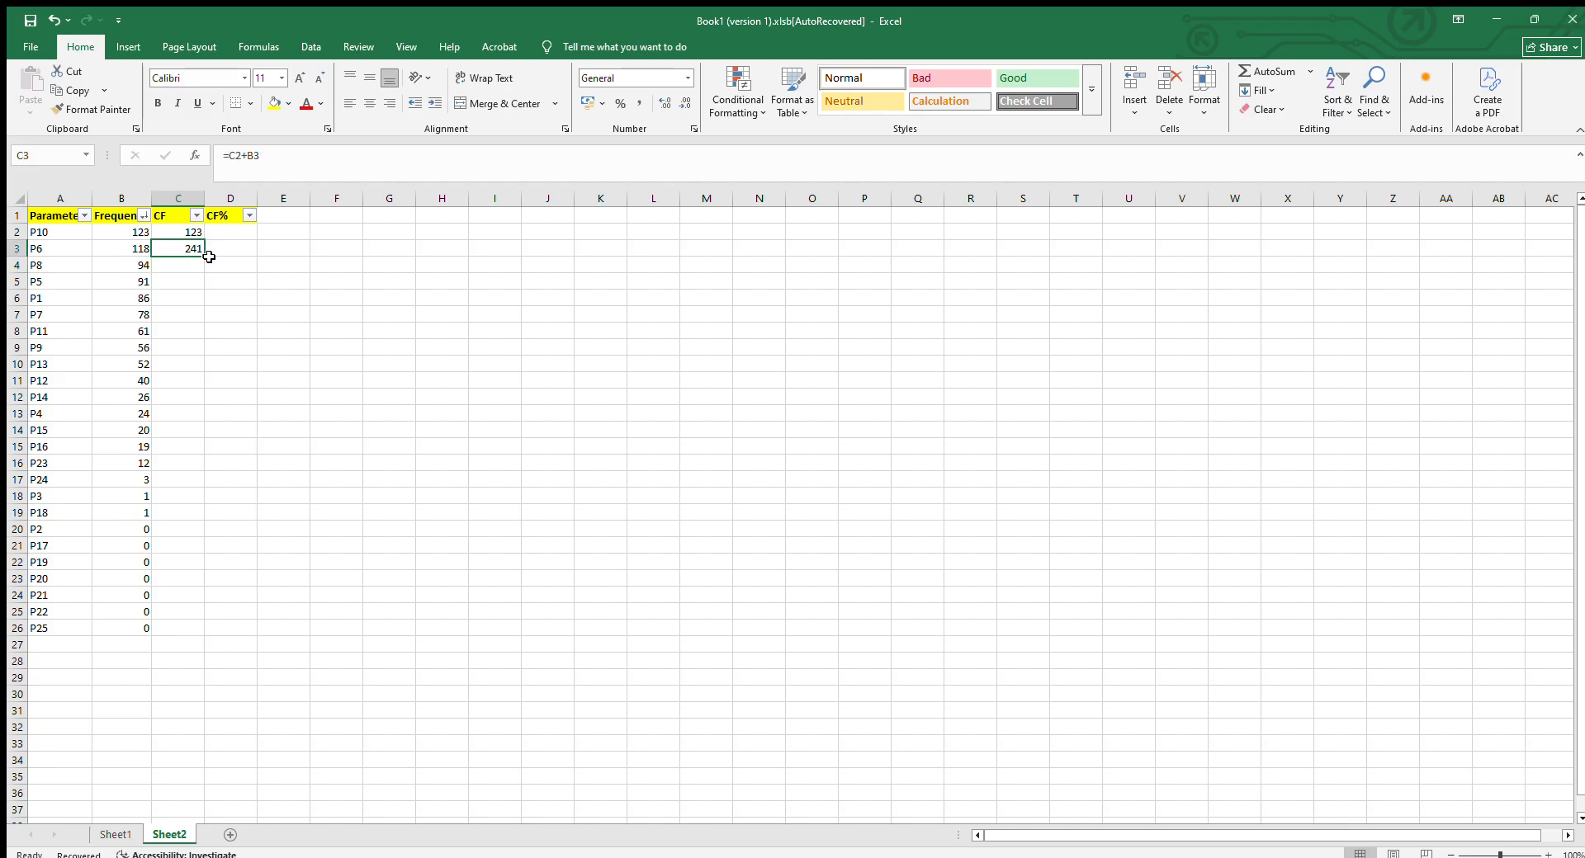
drag(205, 258, 208, 633)
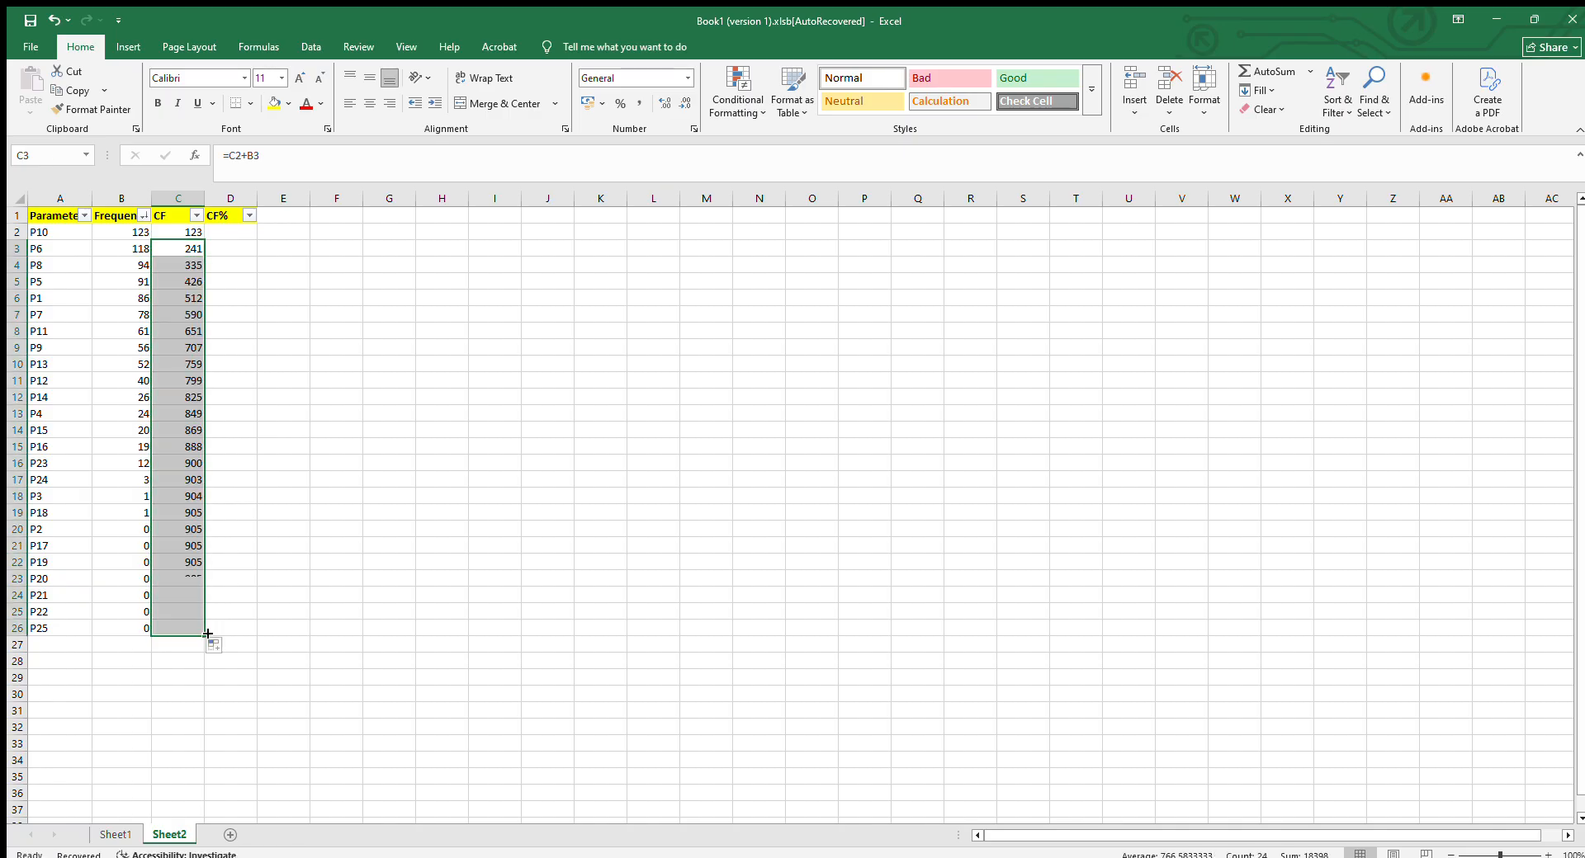
click(176, 649)
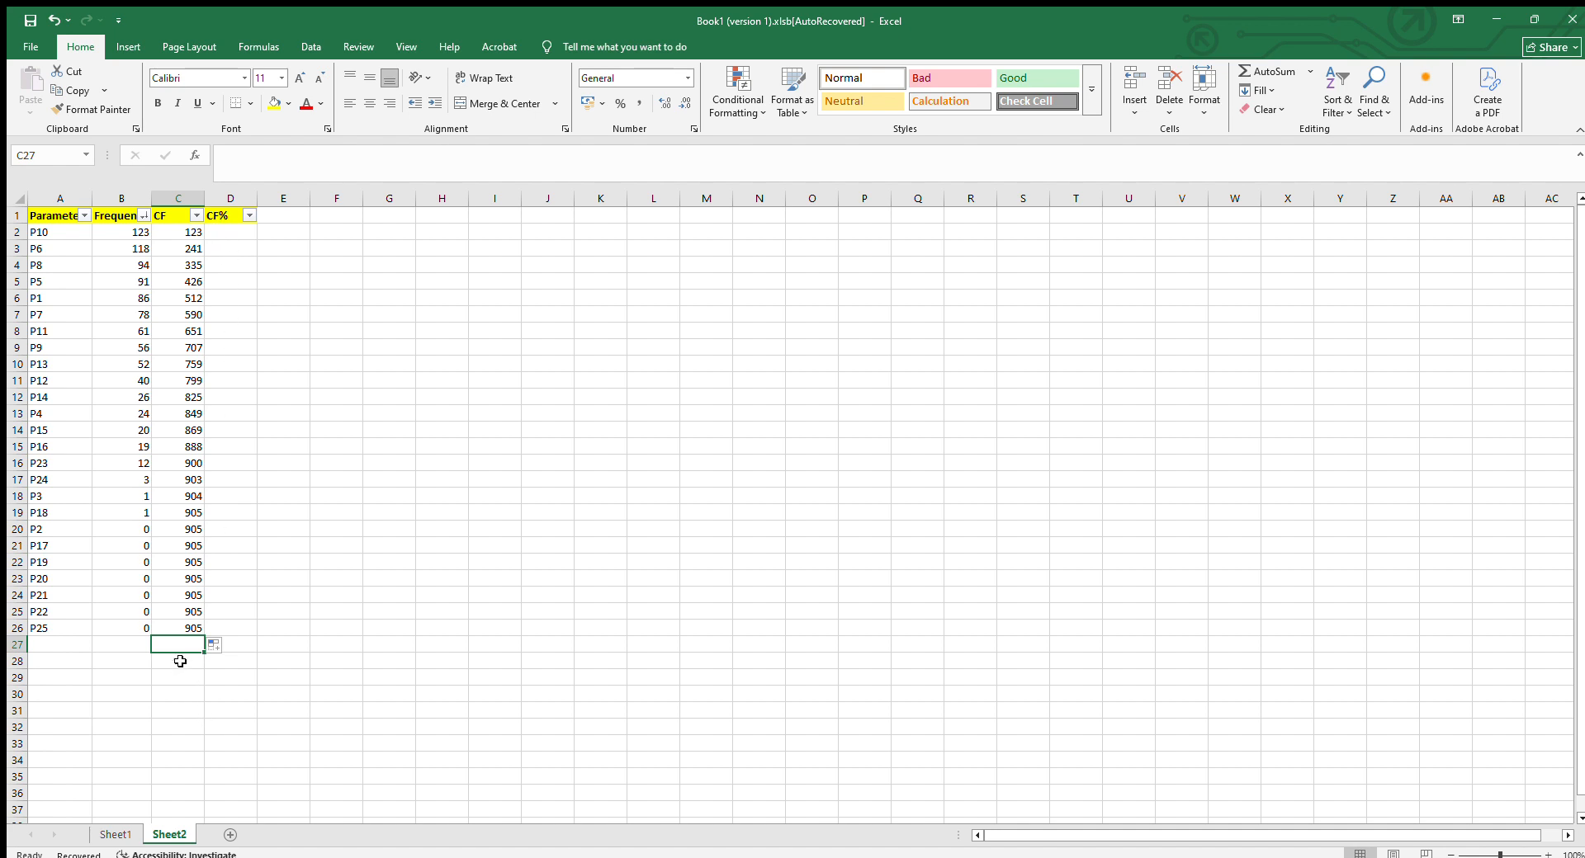
Total the Frequency column in B27 with the formula =SUM(B2:B26)
click(132, 644)
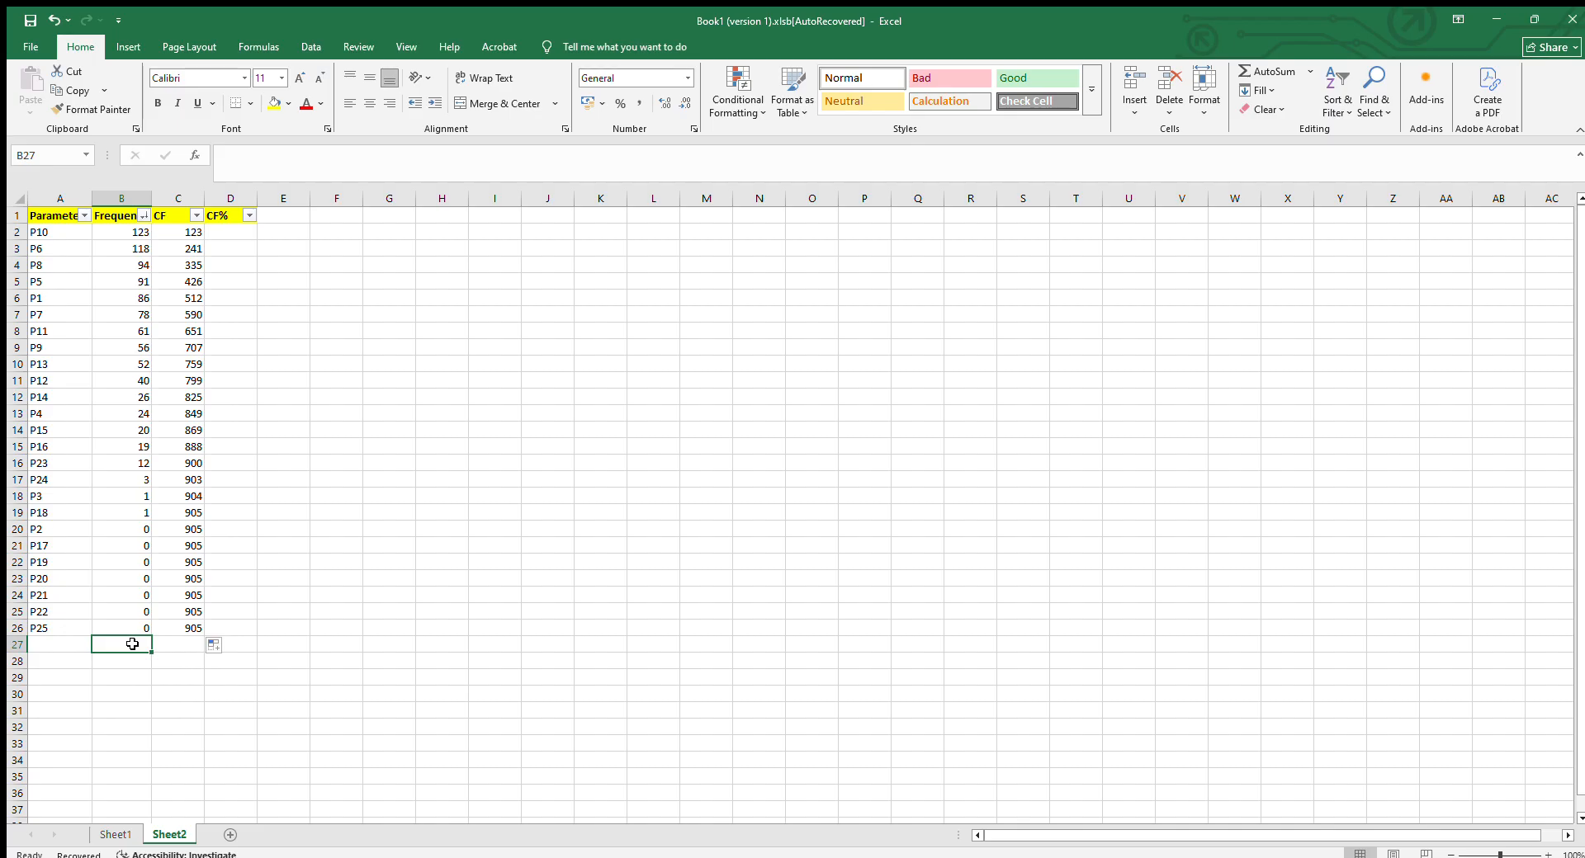
text(=)
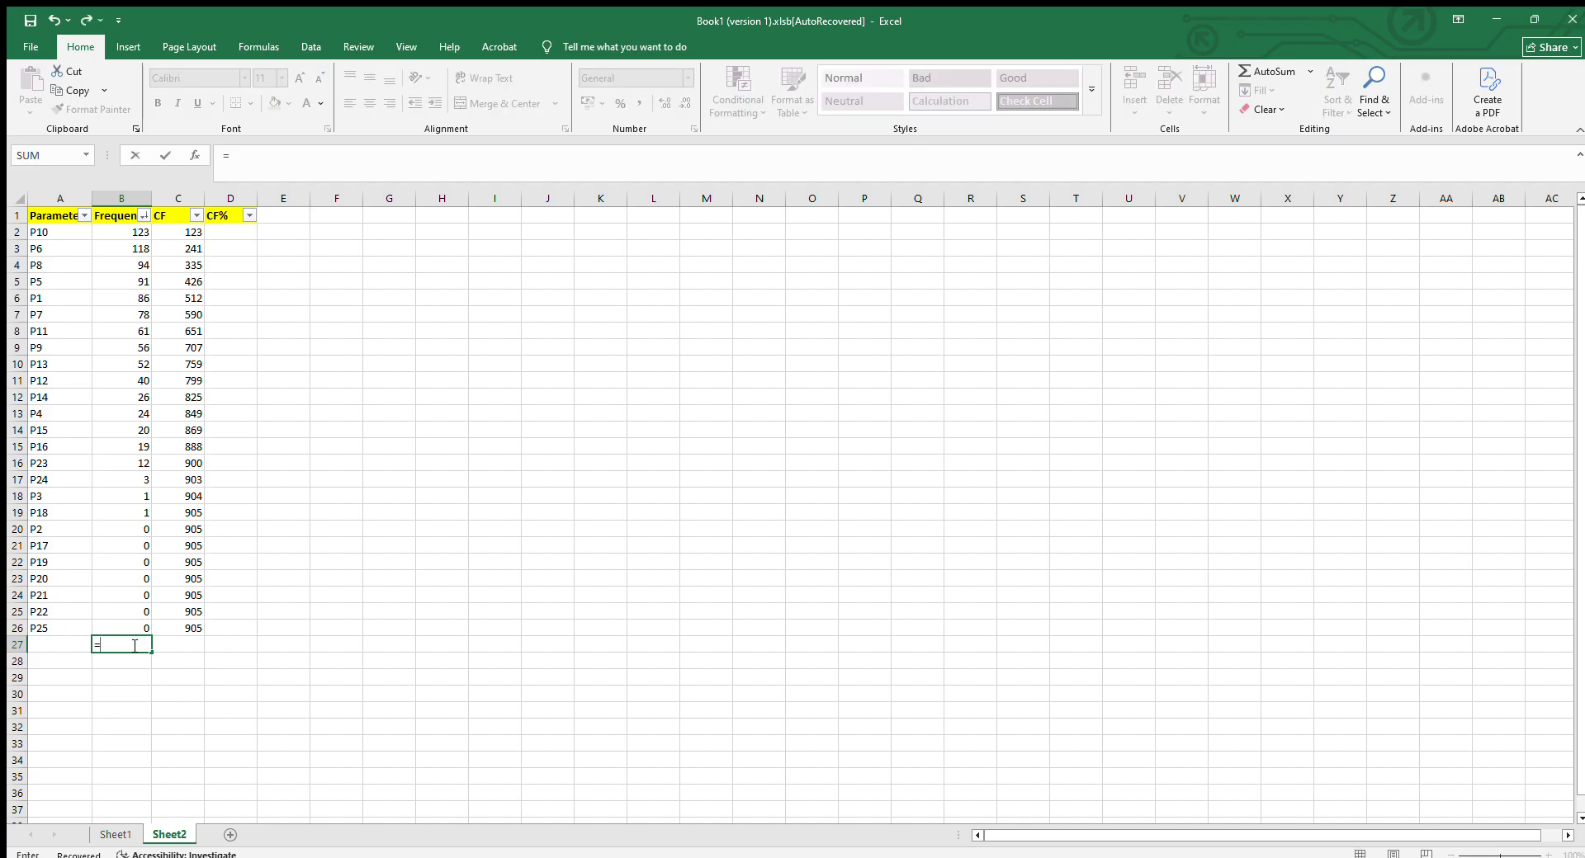
text(sum)
key(Tab)
key(Up)
key(Up)
key(Up)
key(Up)
key(Up)
key(Up)
key(Up)
key(Up)
key(Up)
key(Up)
key(Up)
key(Up)
key(Up)
key(Up)
key(Up)
key(Up)
key(Up)
key(Up)
key(Up)
key(Up)
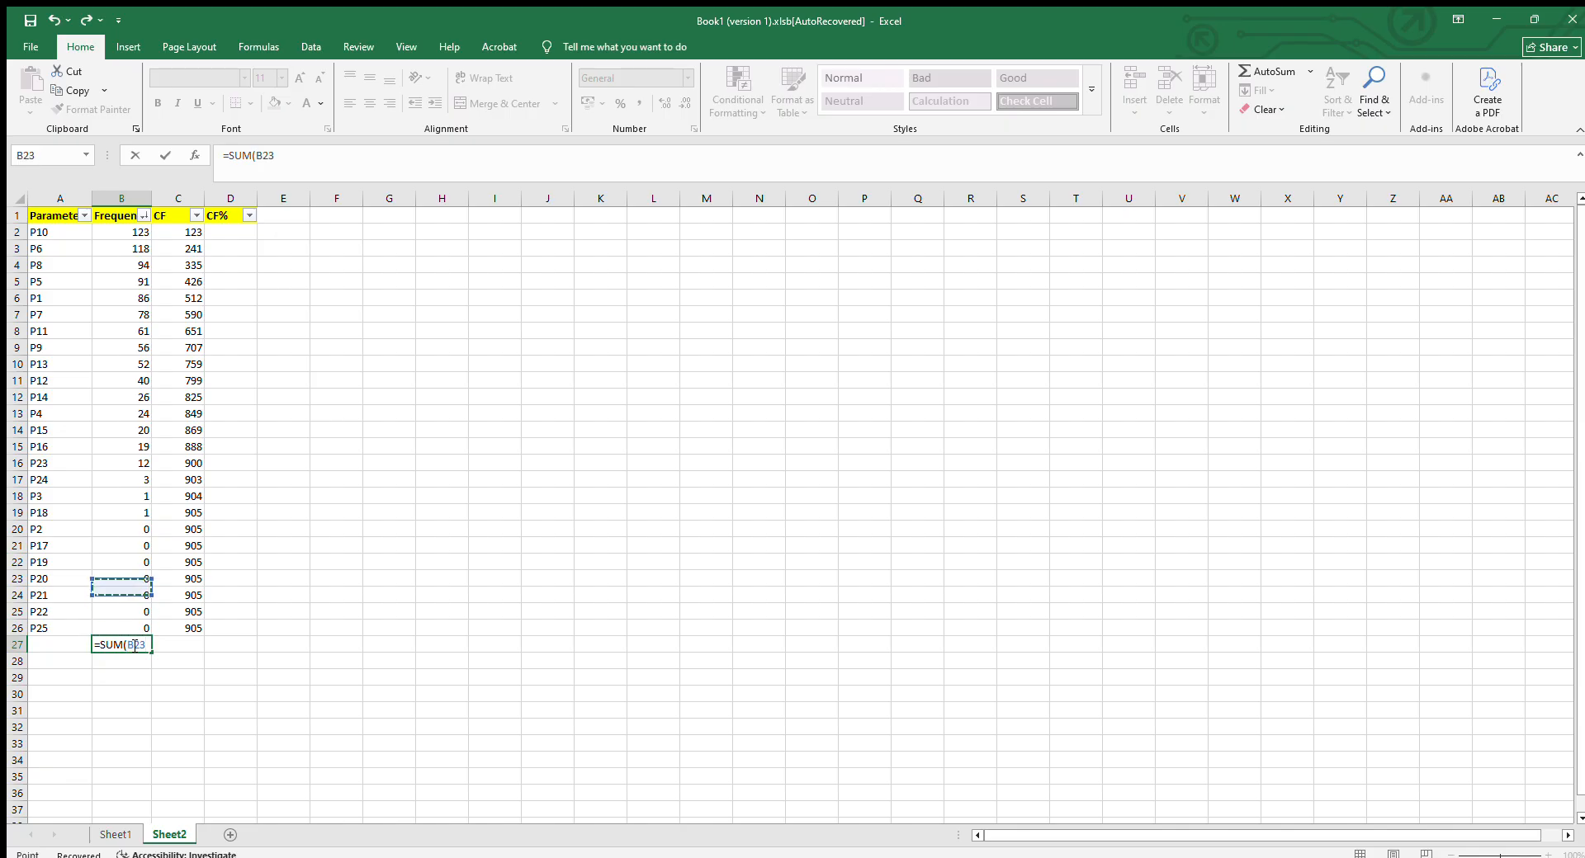
key(Down)
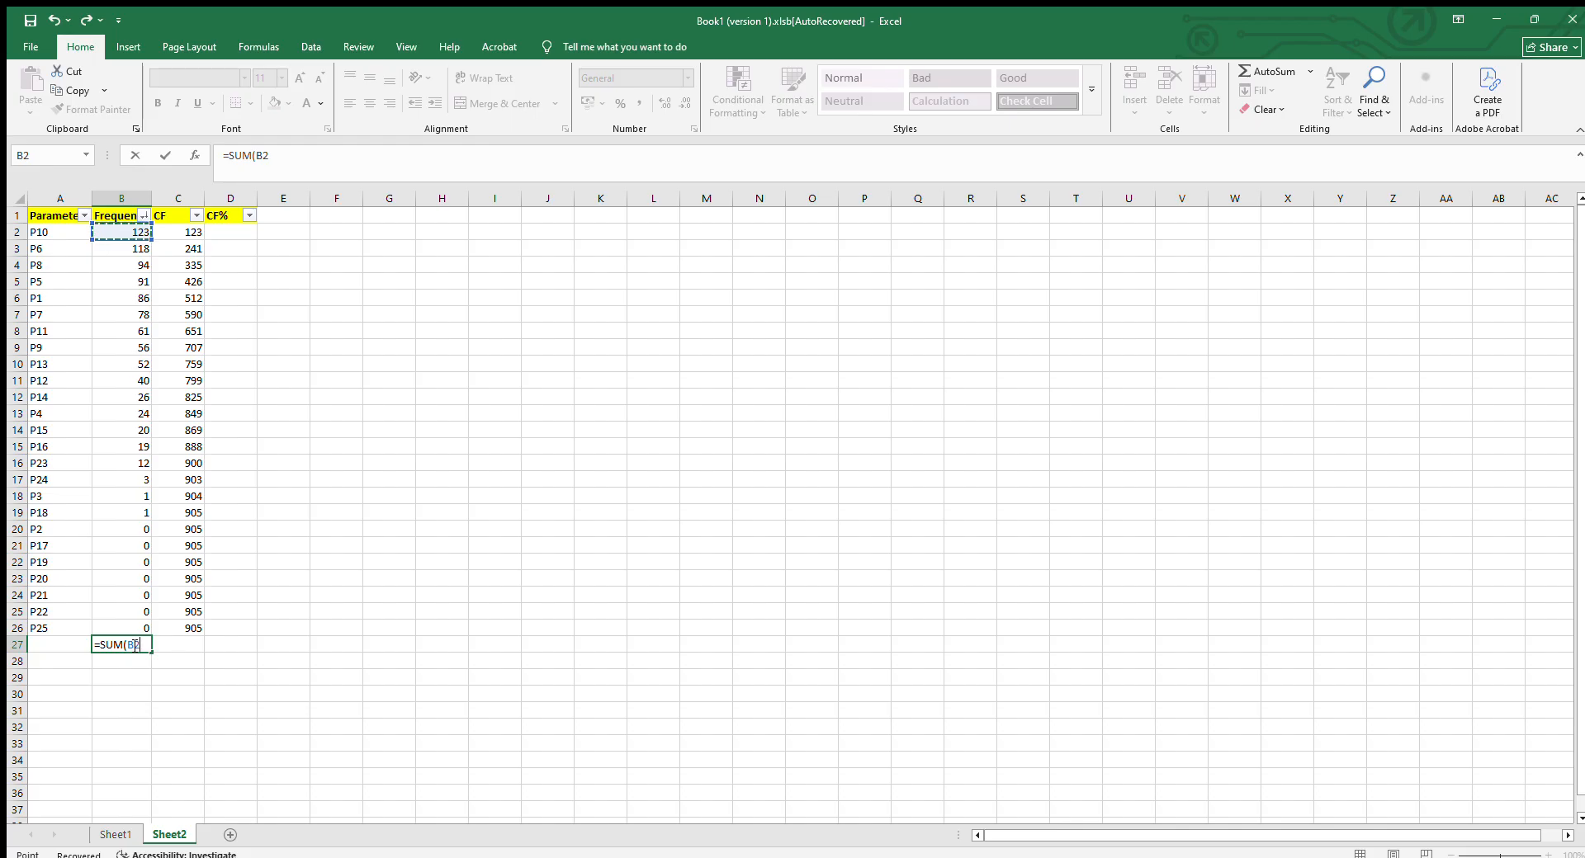
key(ctrl+shift+Down)
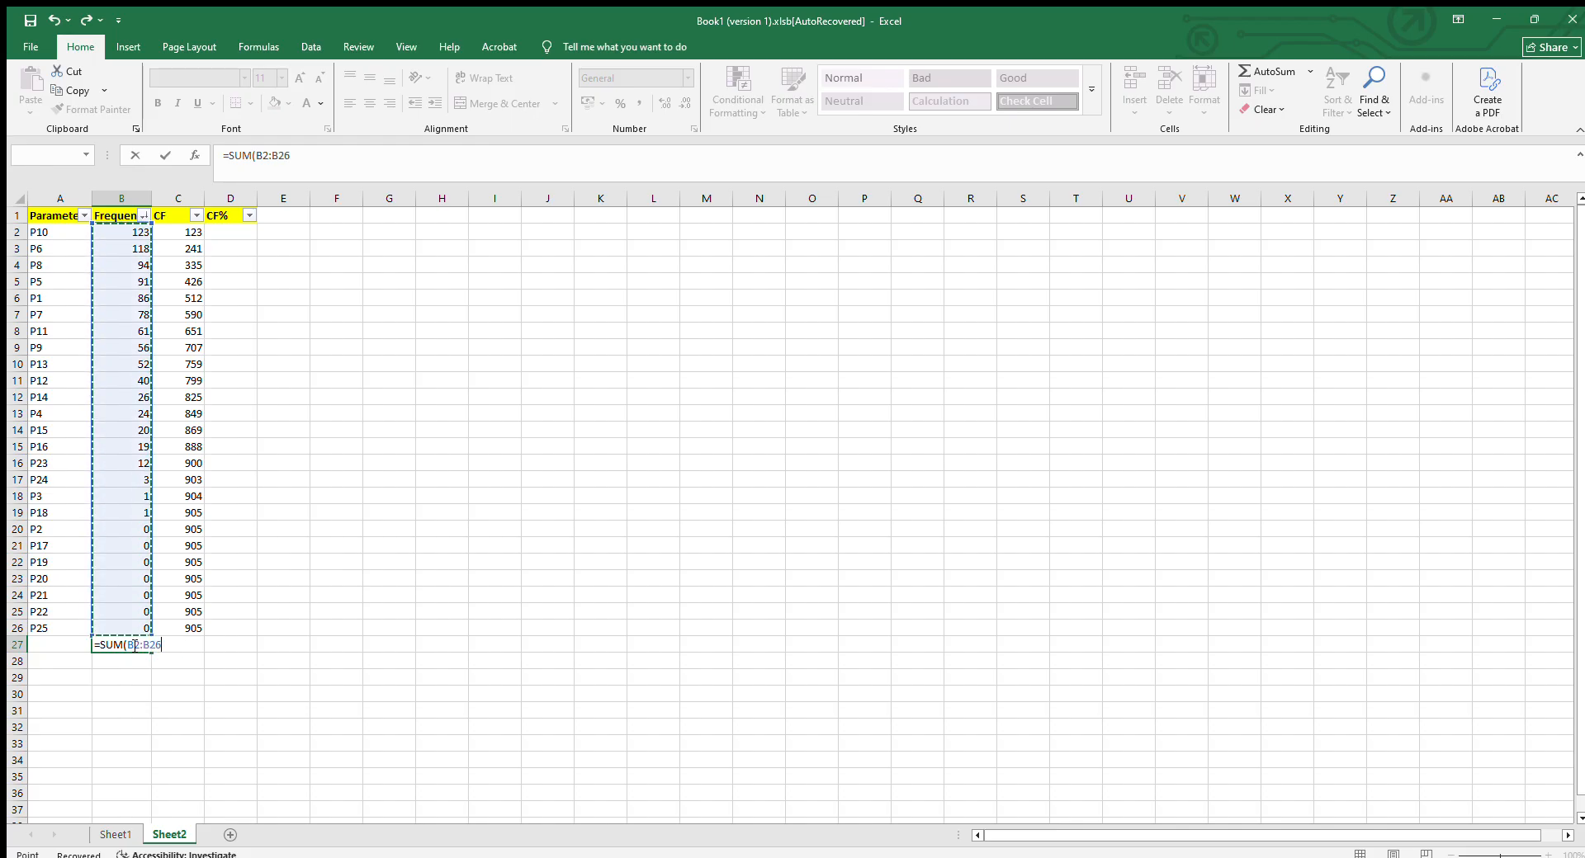
text())
key(Return)
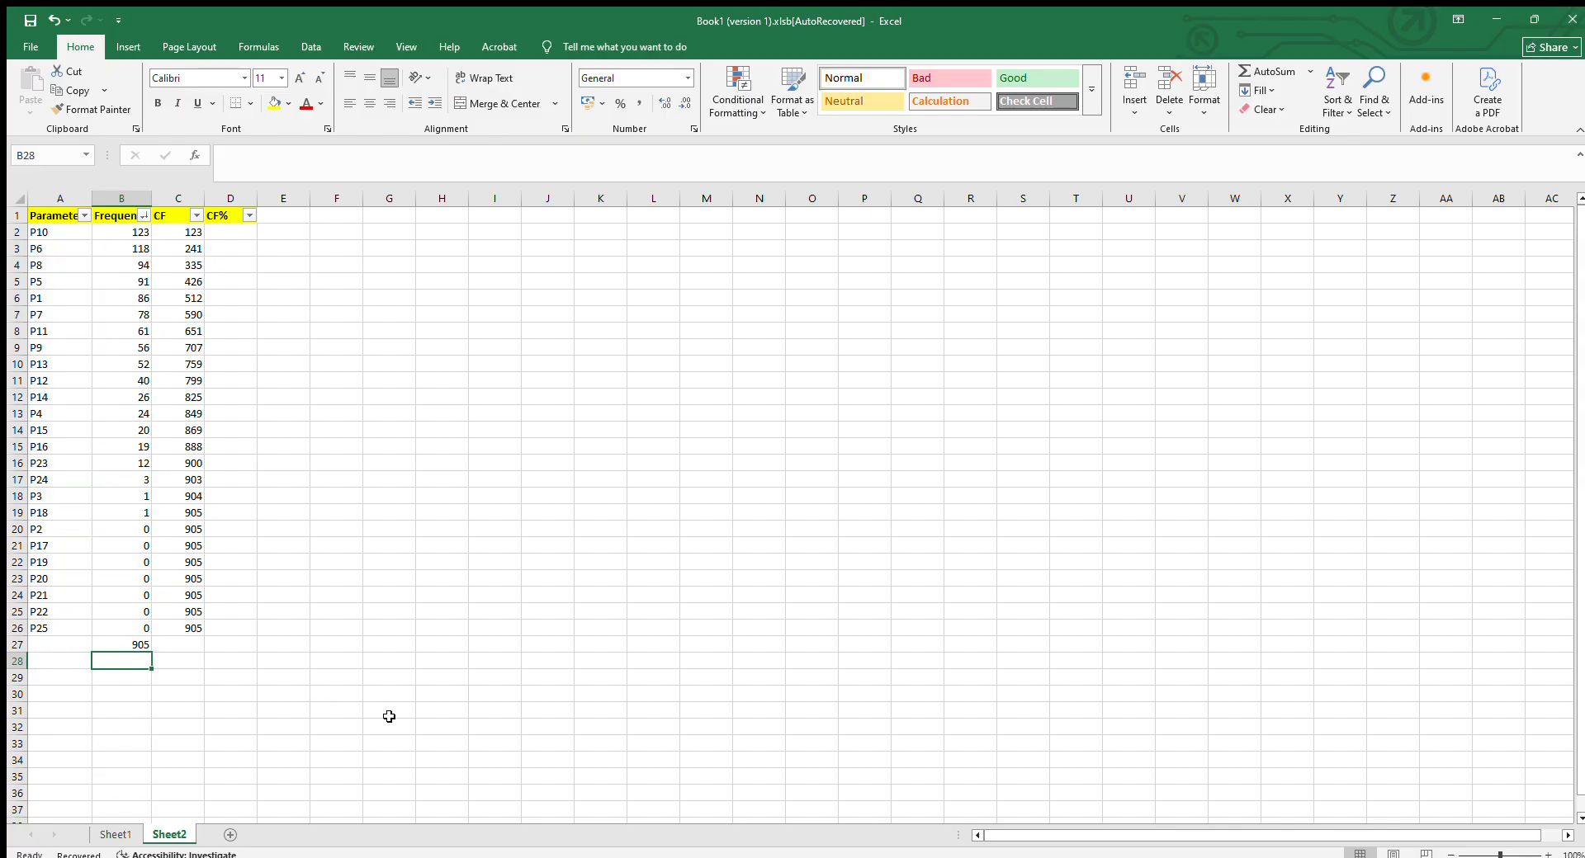
click(137, 643)
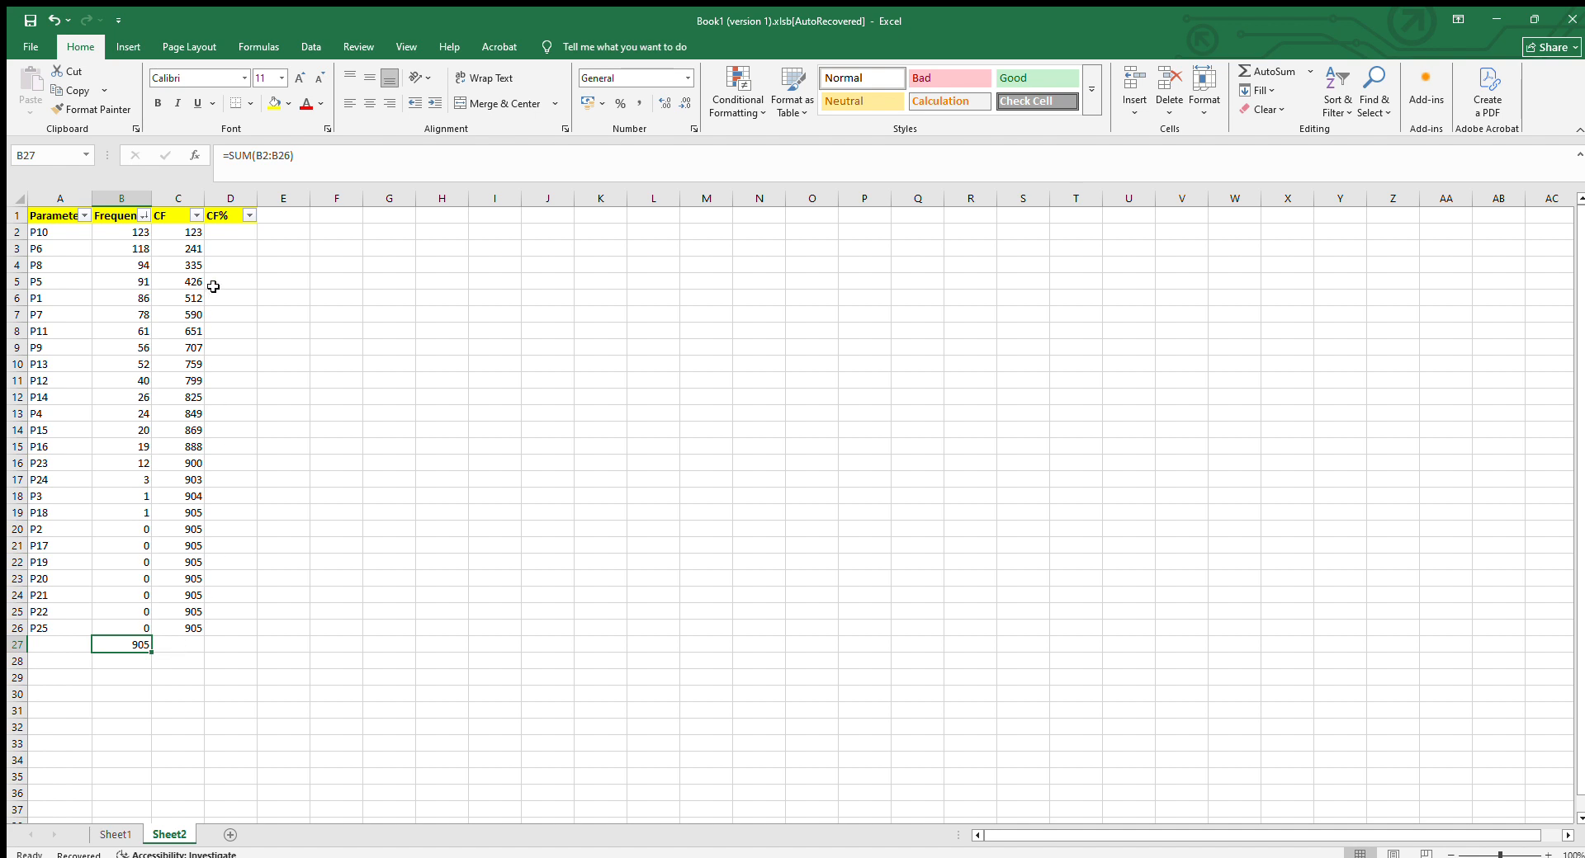
Enter the formula =C2/905 in D2 for the first CF% value
click(231, 230)
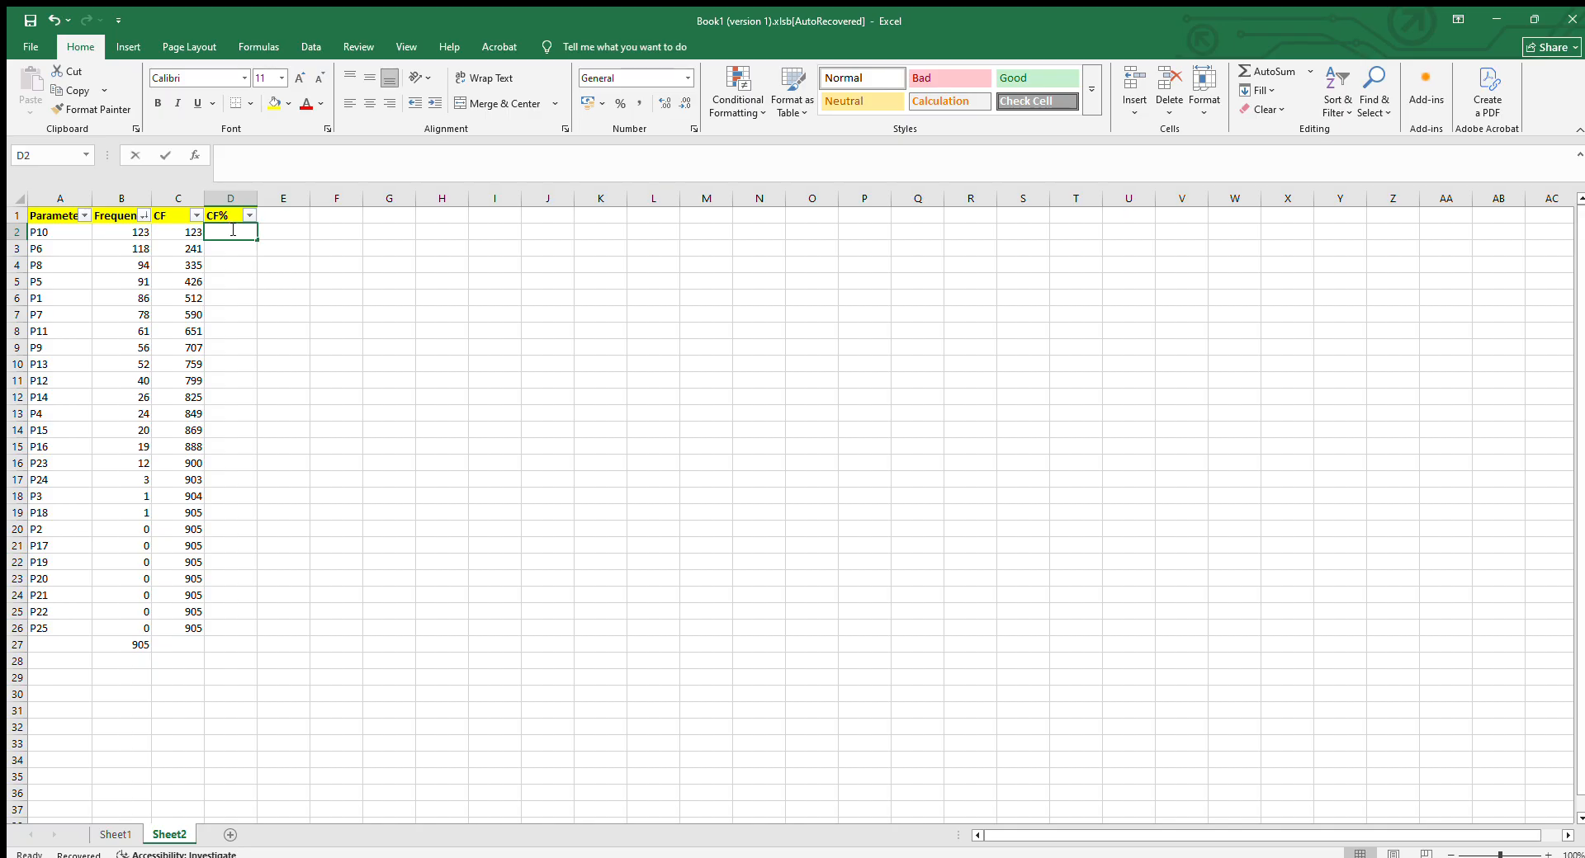
text(=)
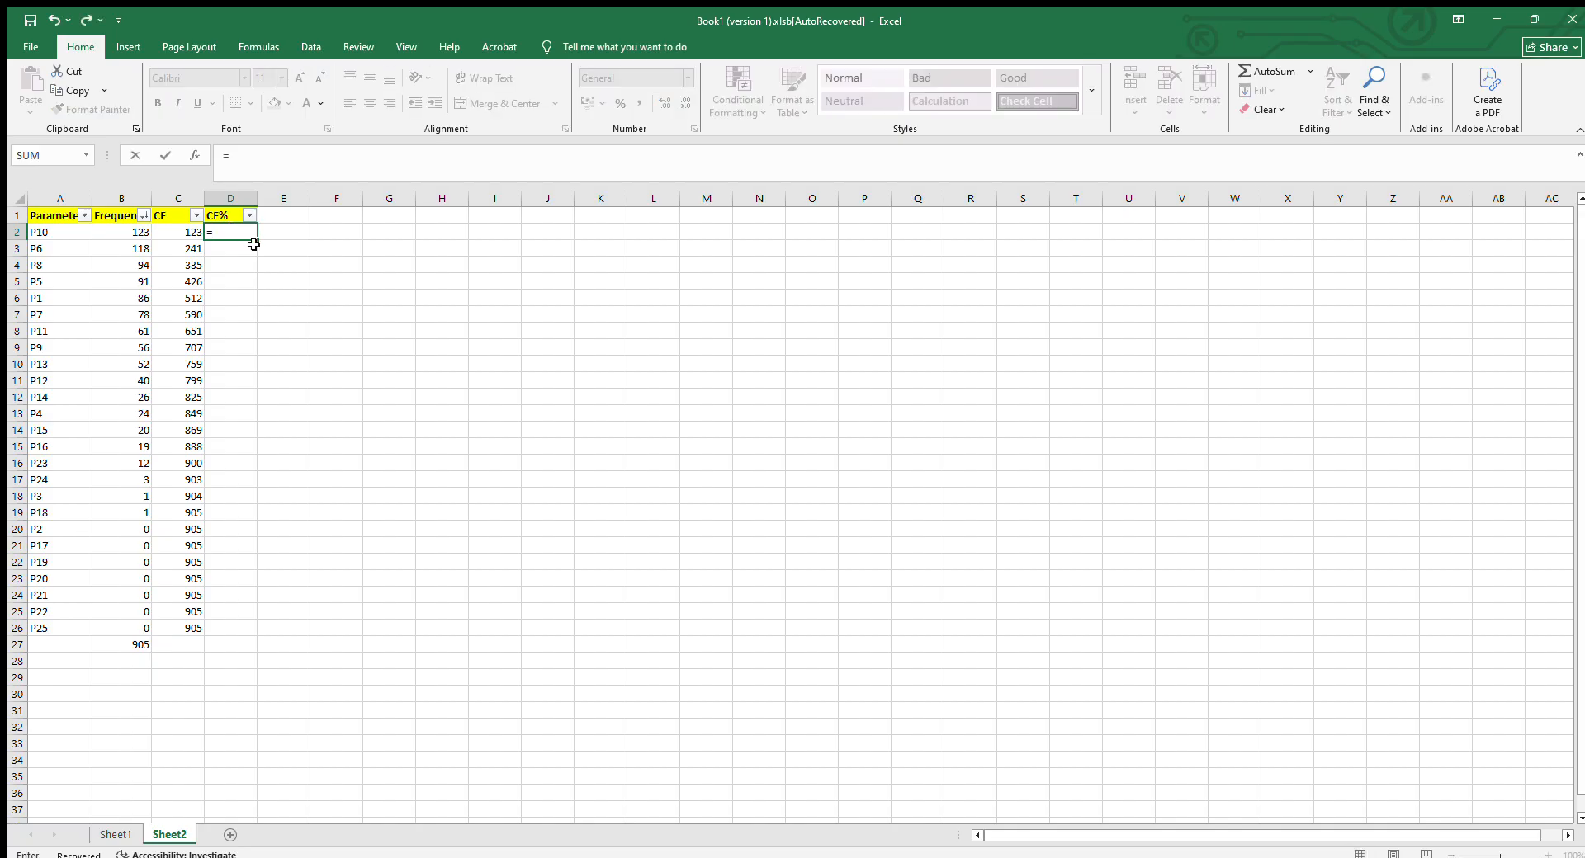
key(Left)
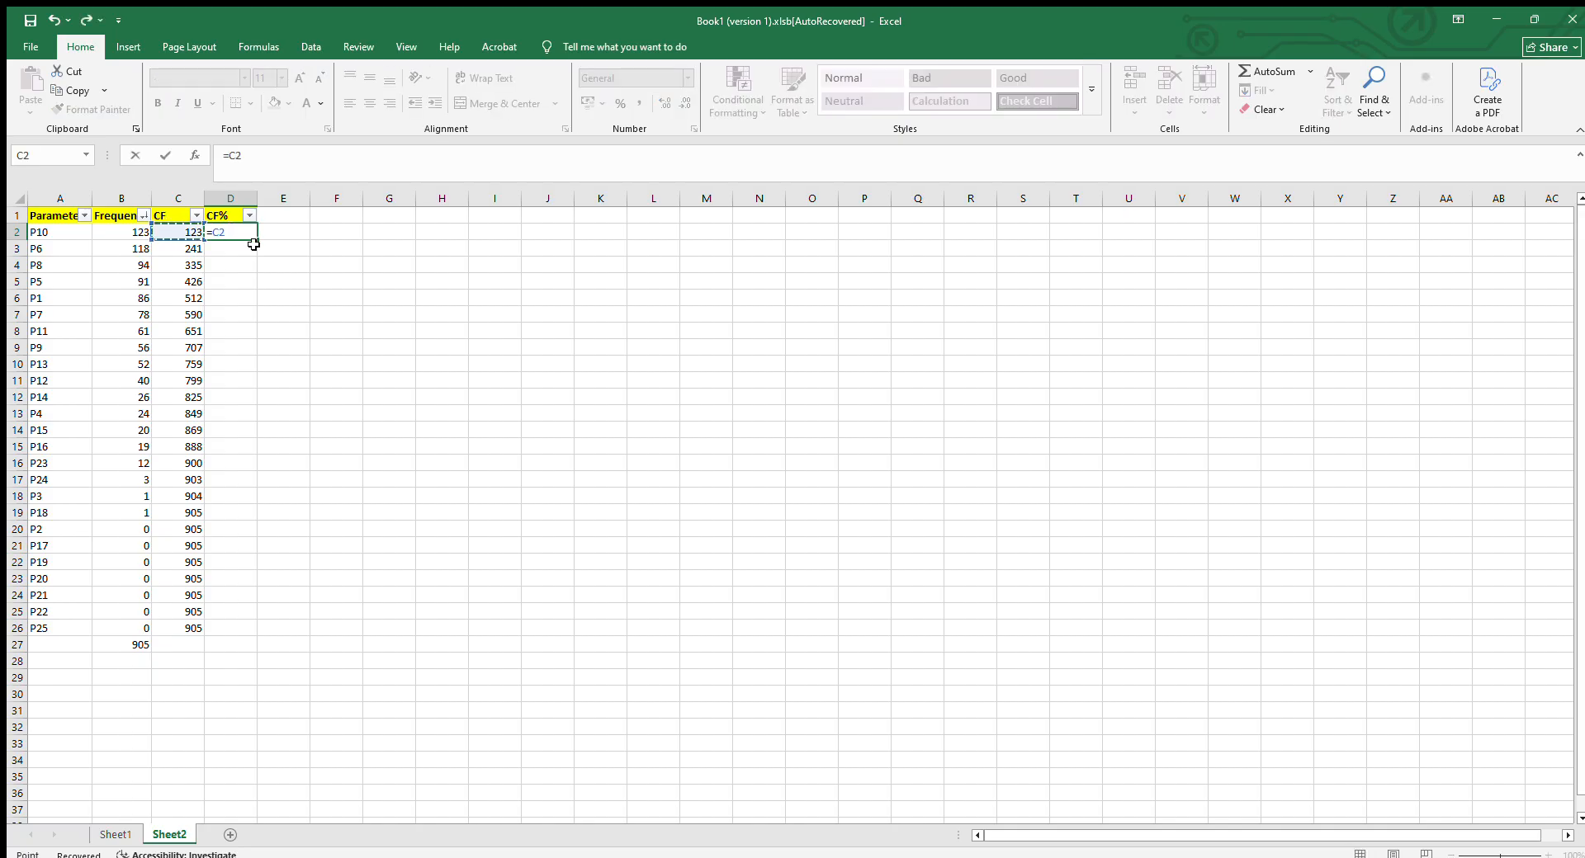
text(/905)
key(Return)
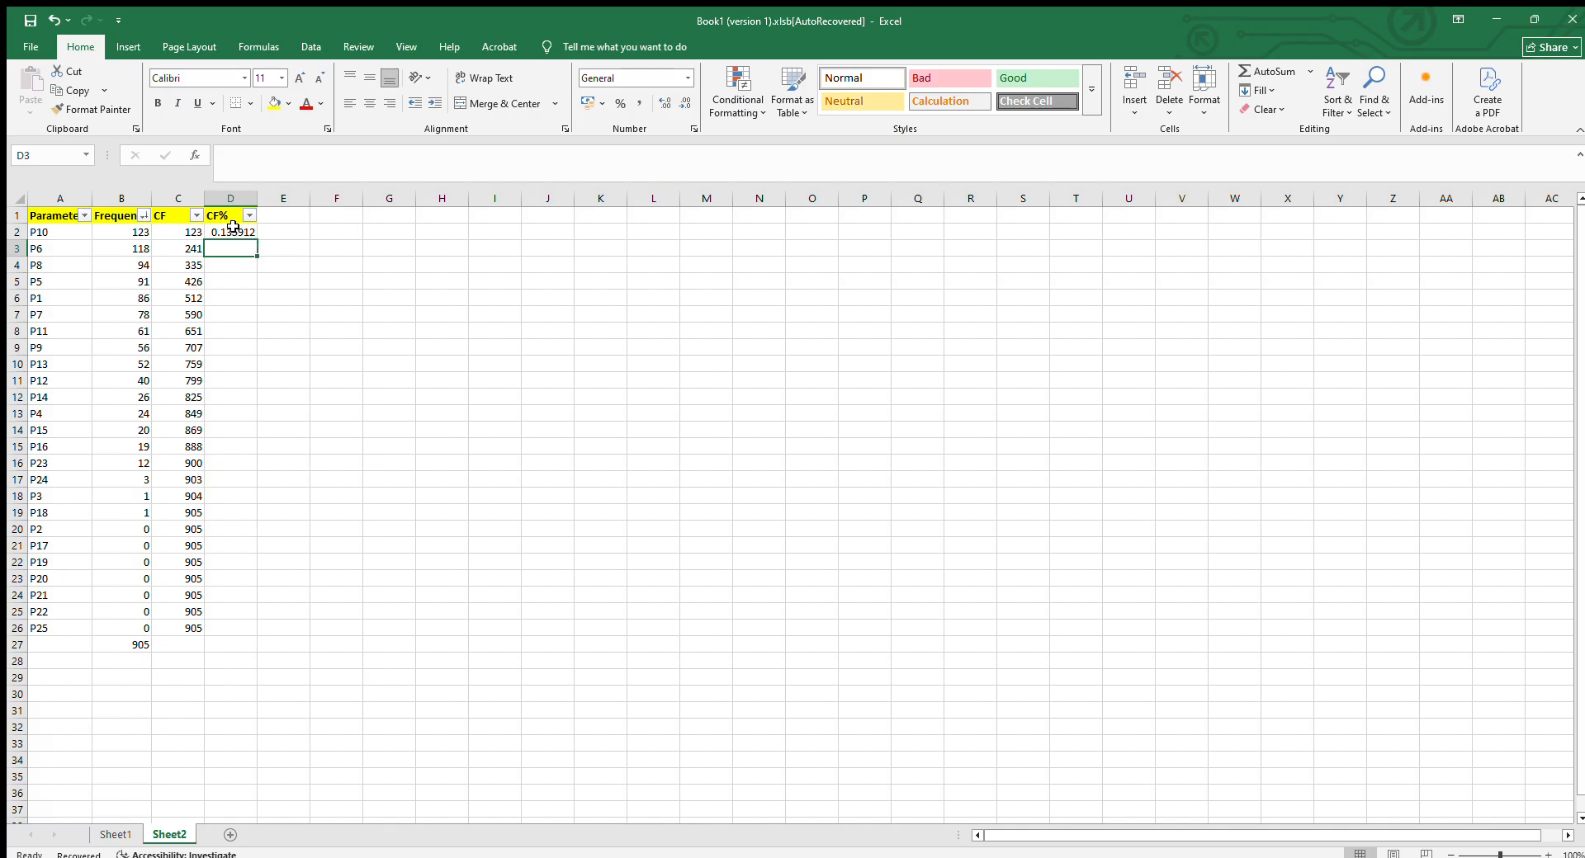
Format the CF% value in D2 as a percentage with two decimal places
click(234, 228)
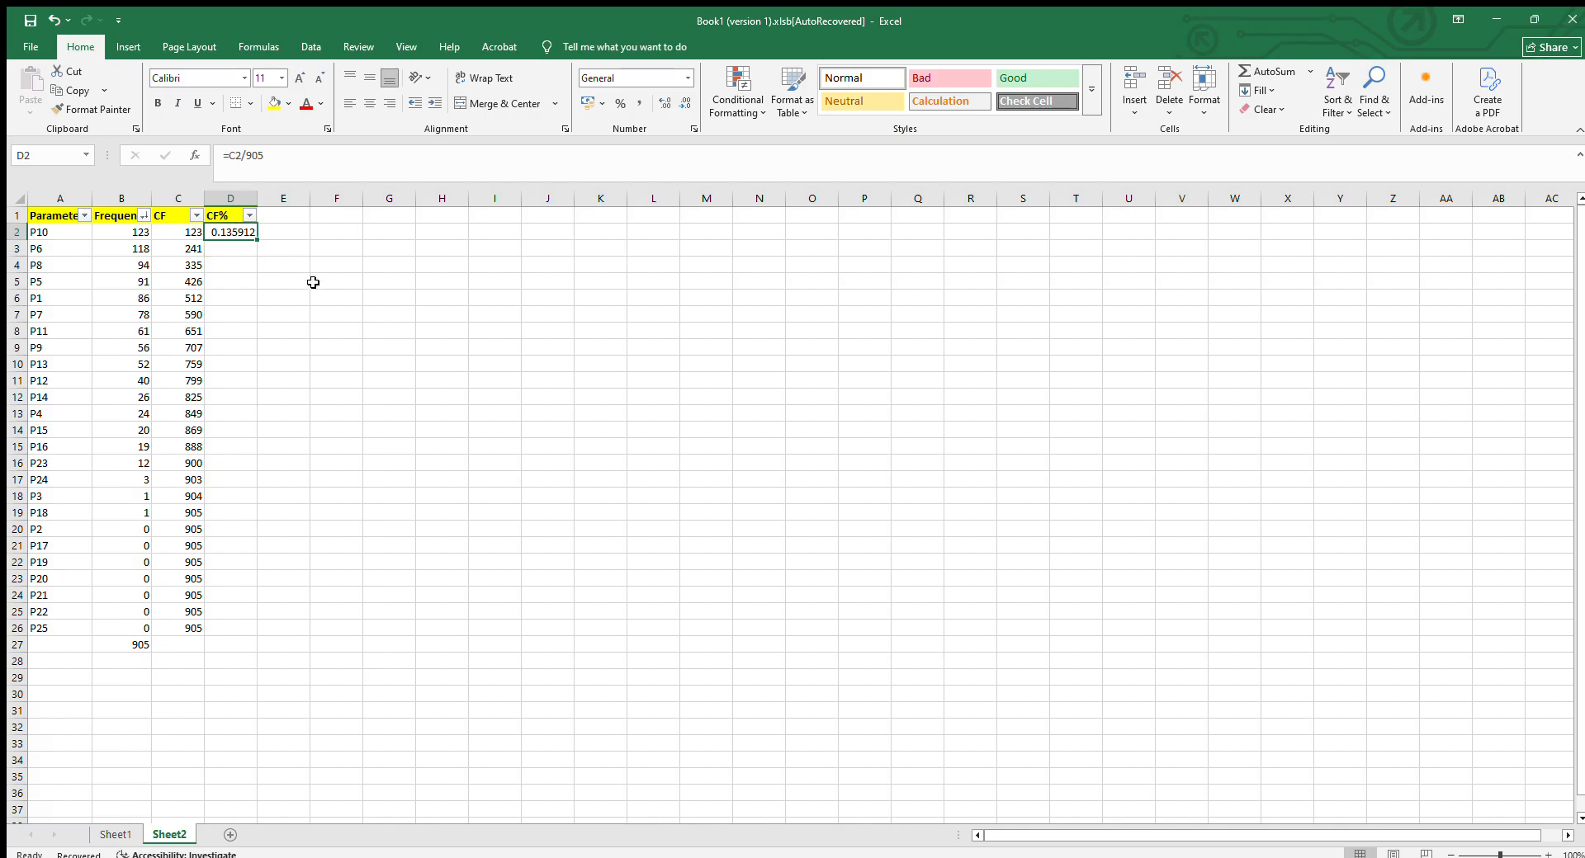
click(618, 101)
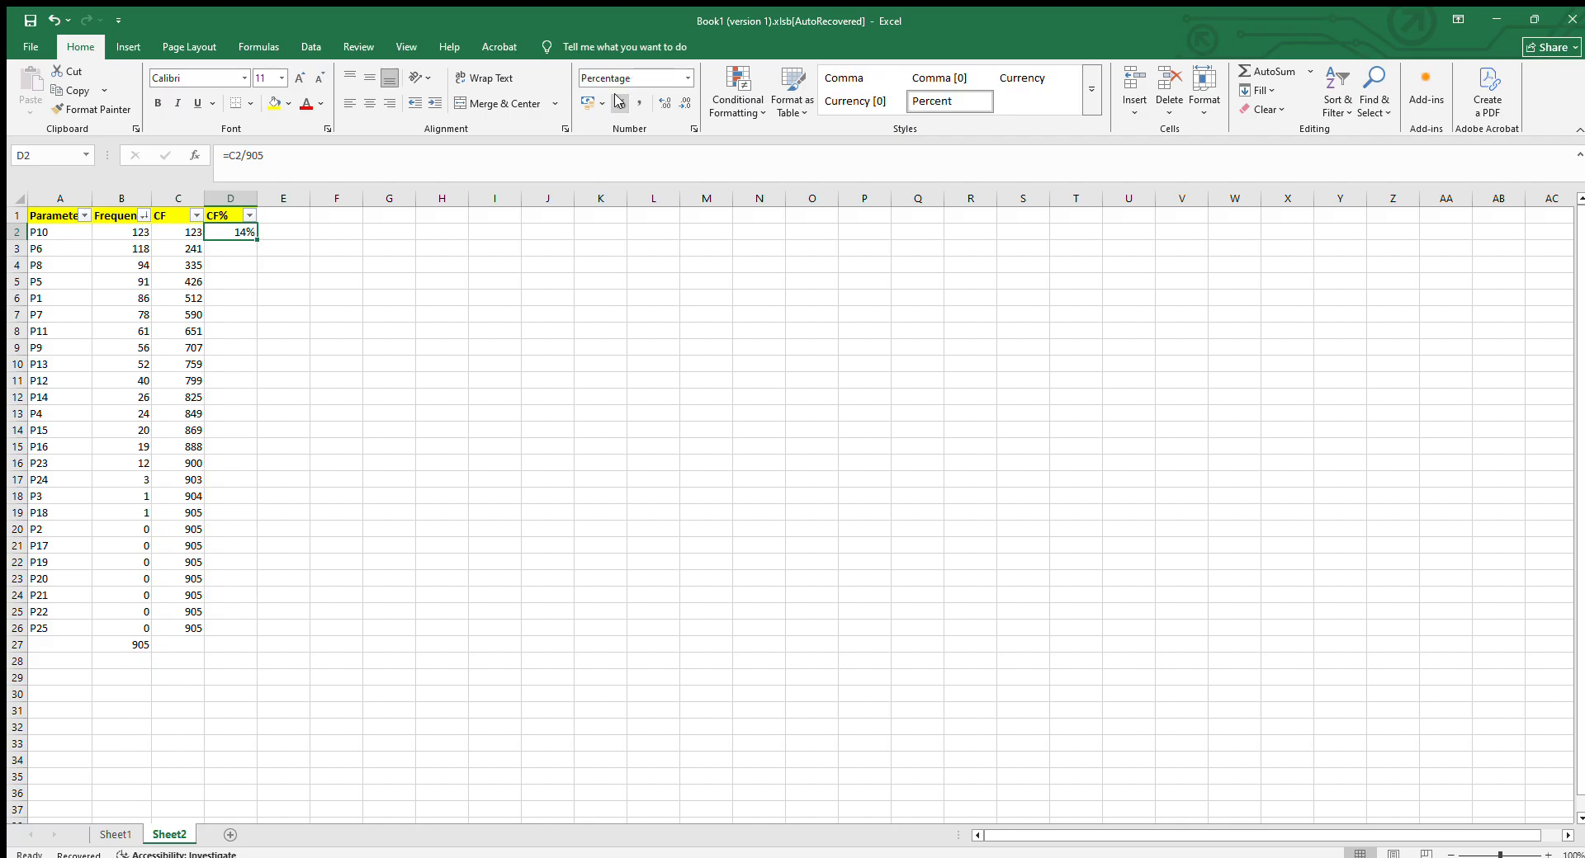
double_click(659, 102)
Fill the CF% formula and its format from D2 down to D26
drag(257, 240, 252, 641)
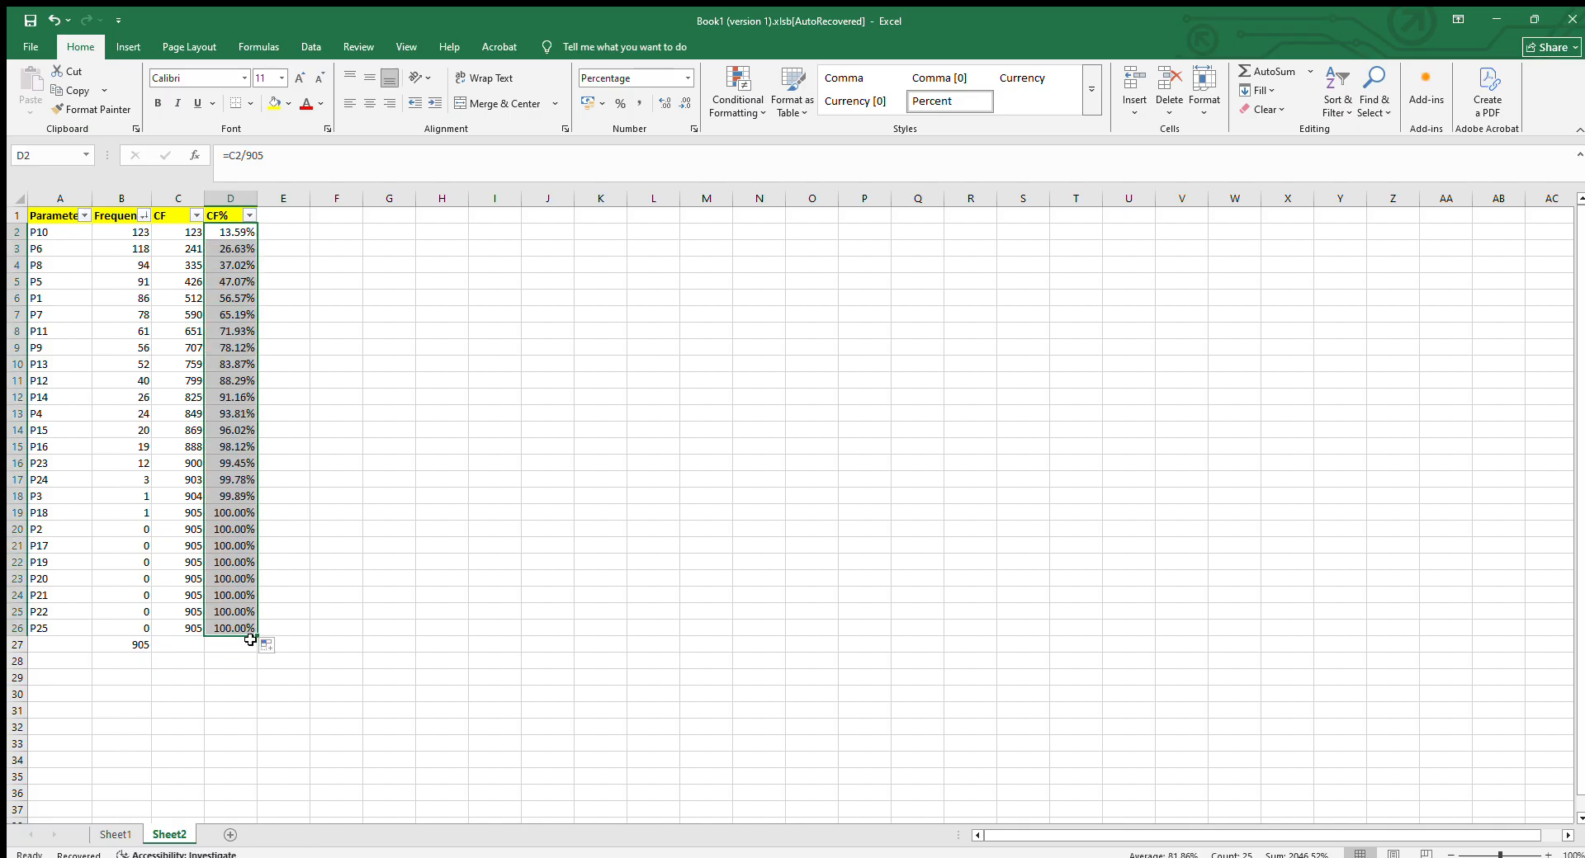
click(313, 683)
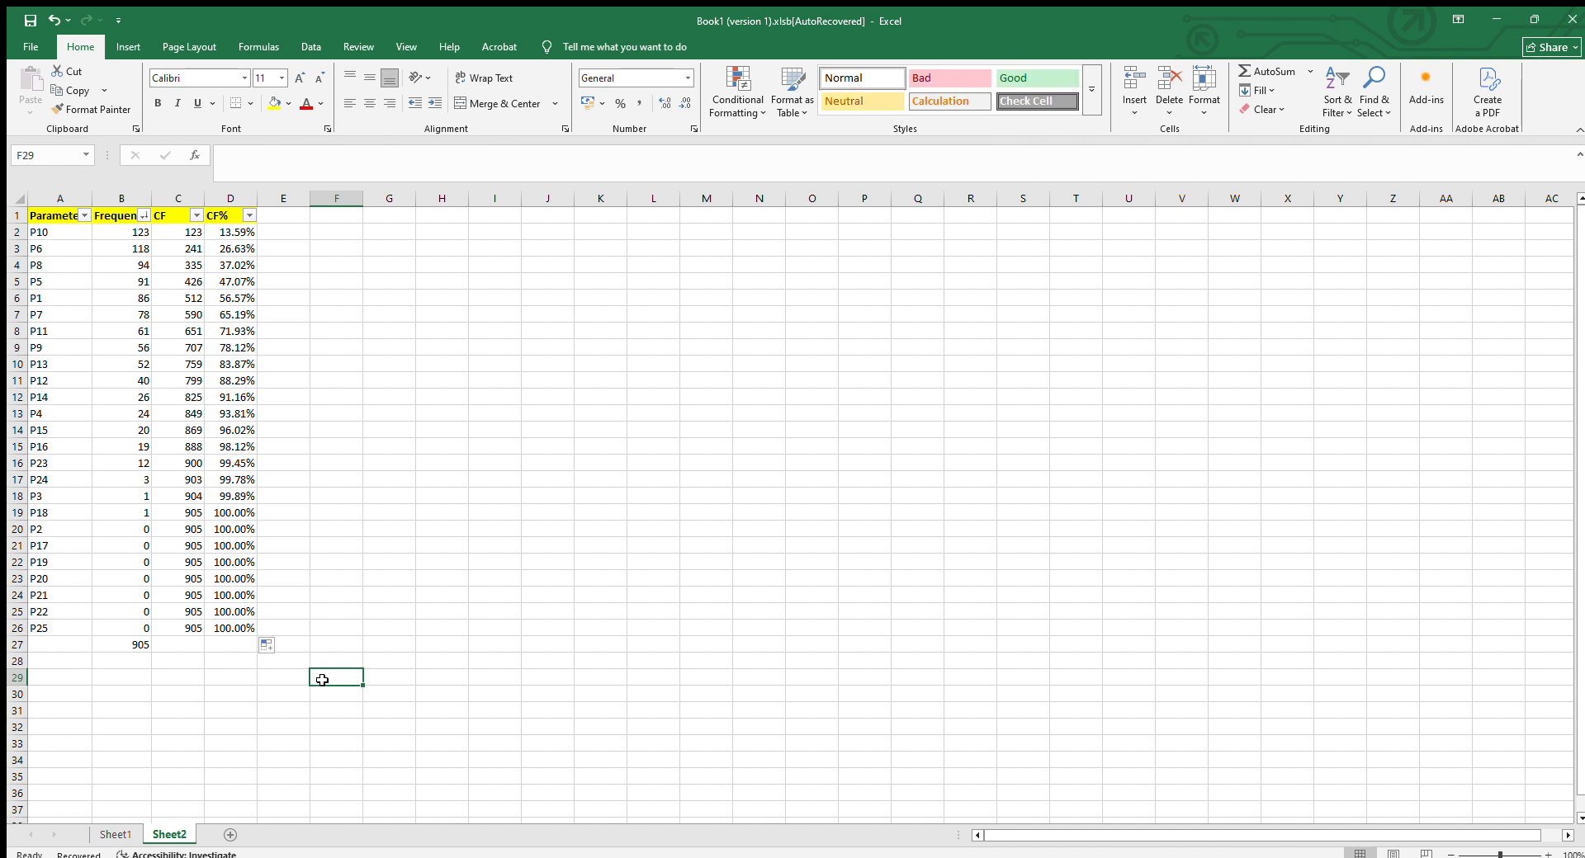
double_click(321, 681)
key(Escape)
click(231, 628)
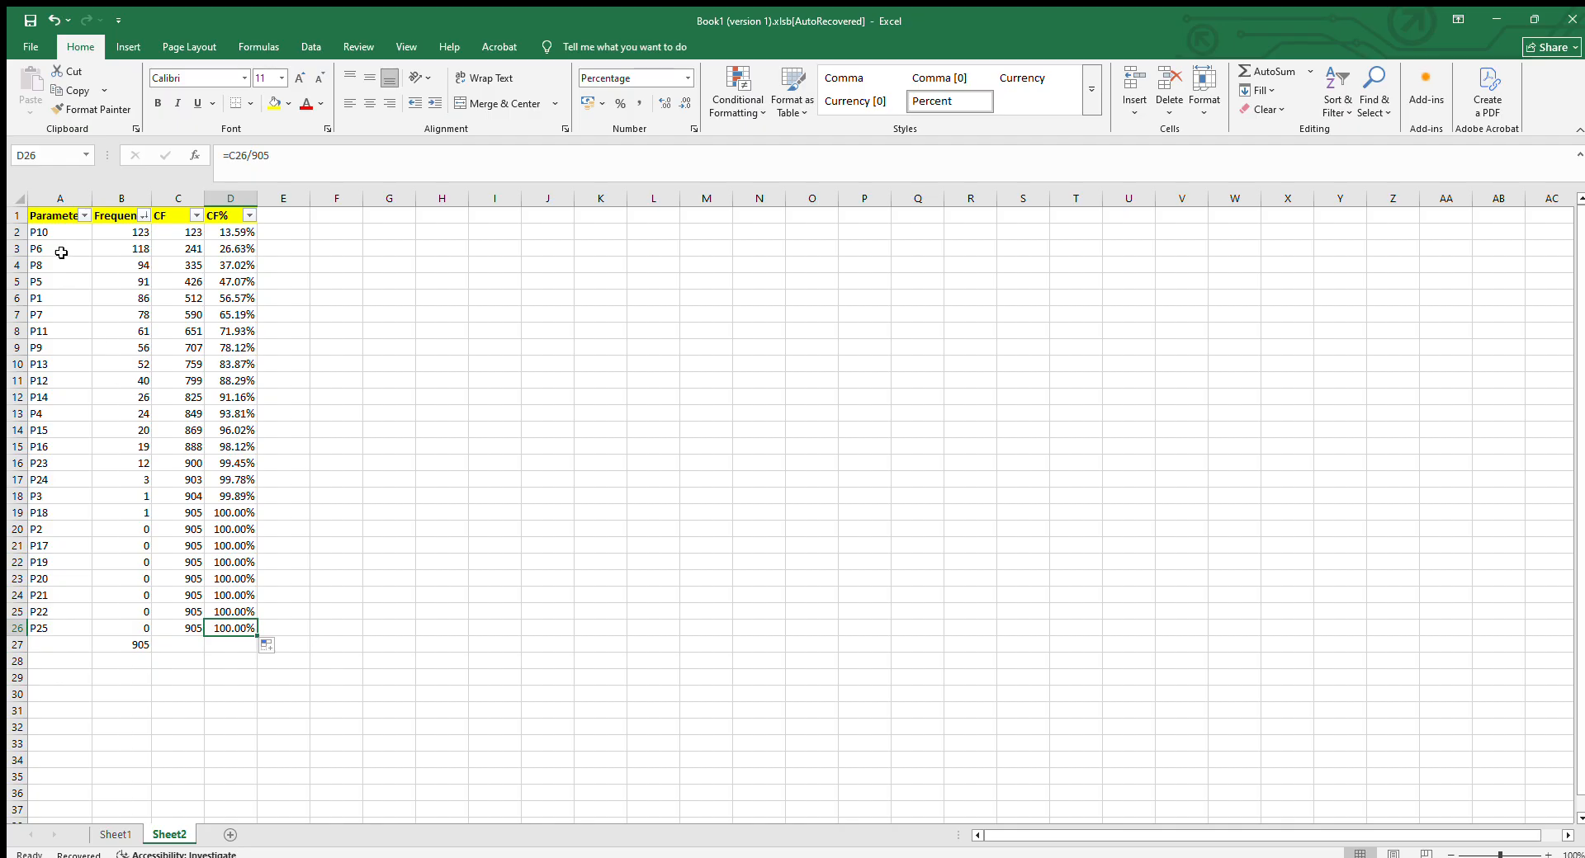
click(41, 216)
drag(42, 217, 243, 623)
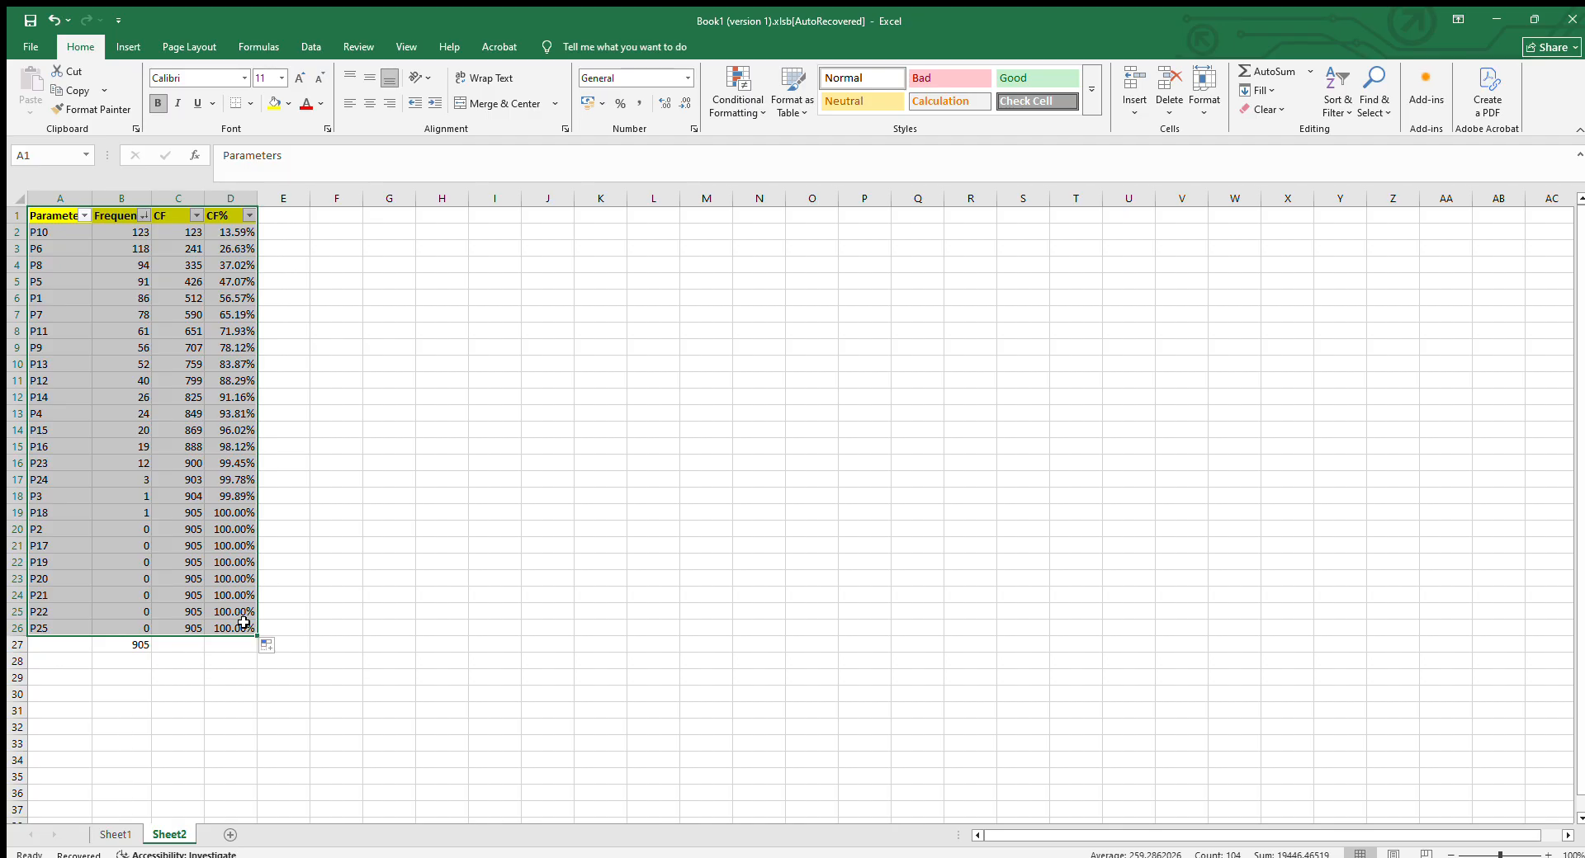
click(377, 546)
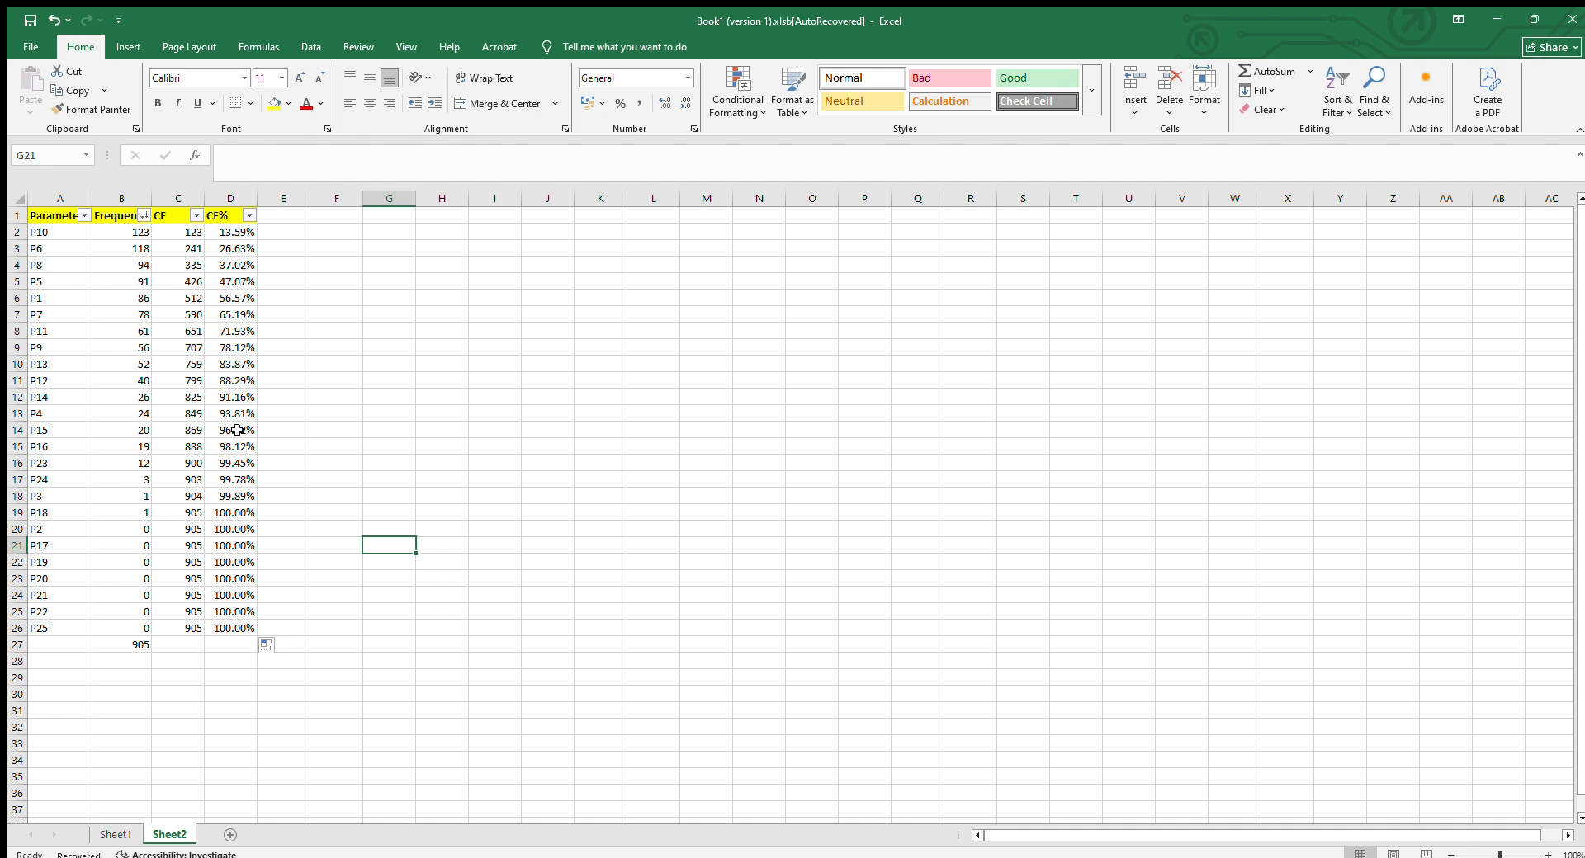
Insert a clustered column chart from the Parameters, Frequency and CF% columns, rows 1 to 26, leaving out the CF column
drag(39, 215, 108, 623)
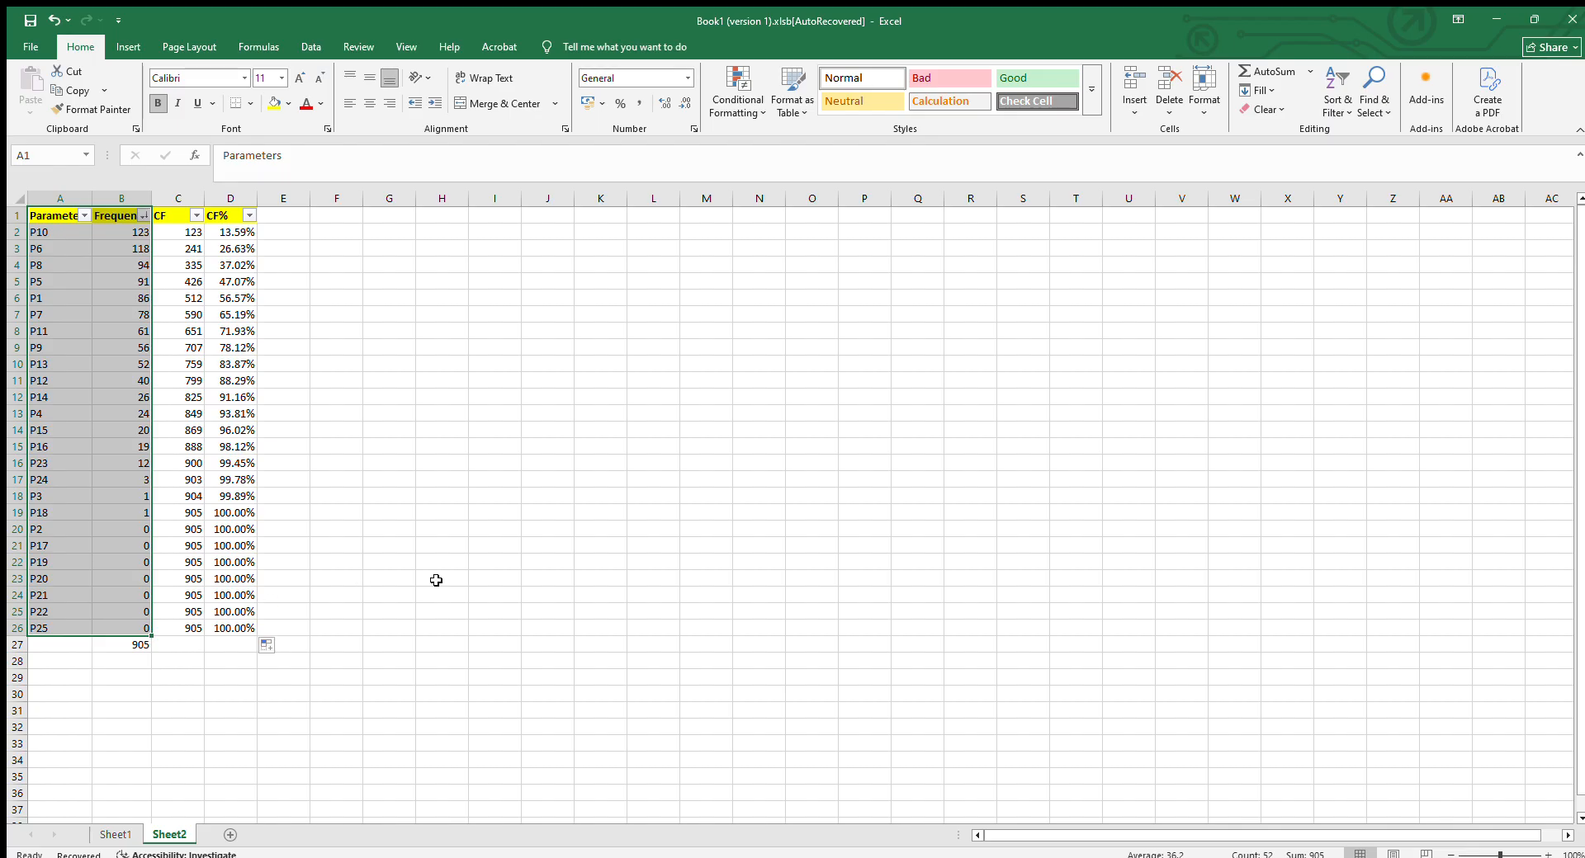
ctrl+click(217, 211)
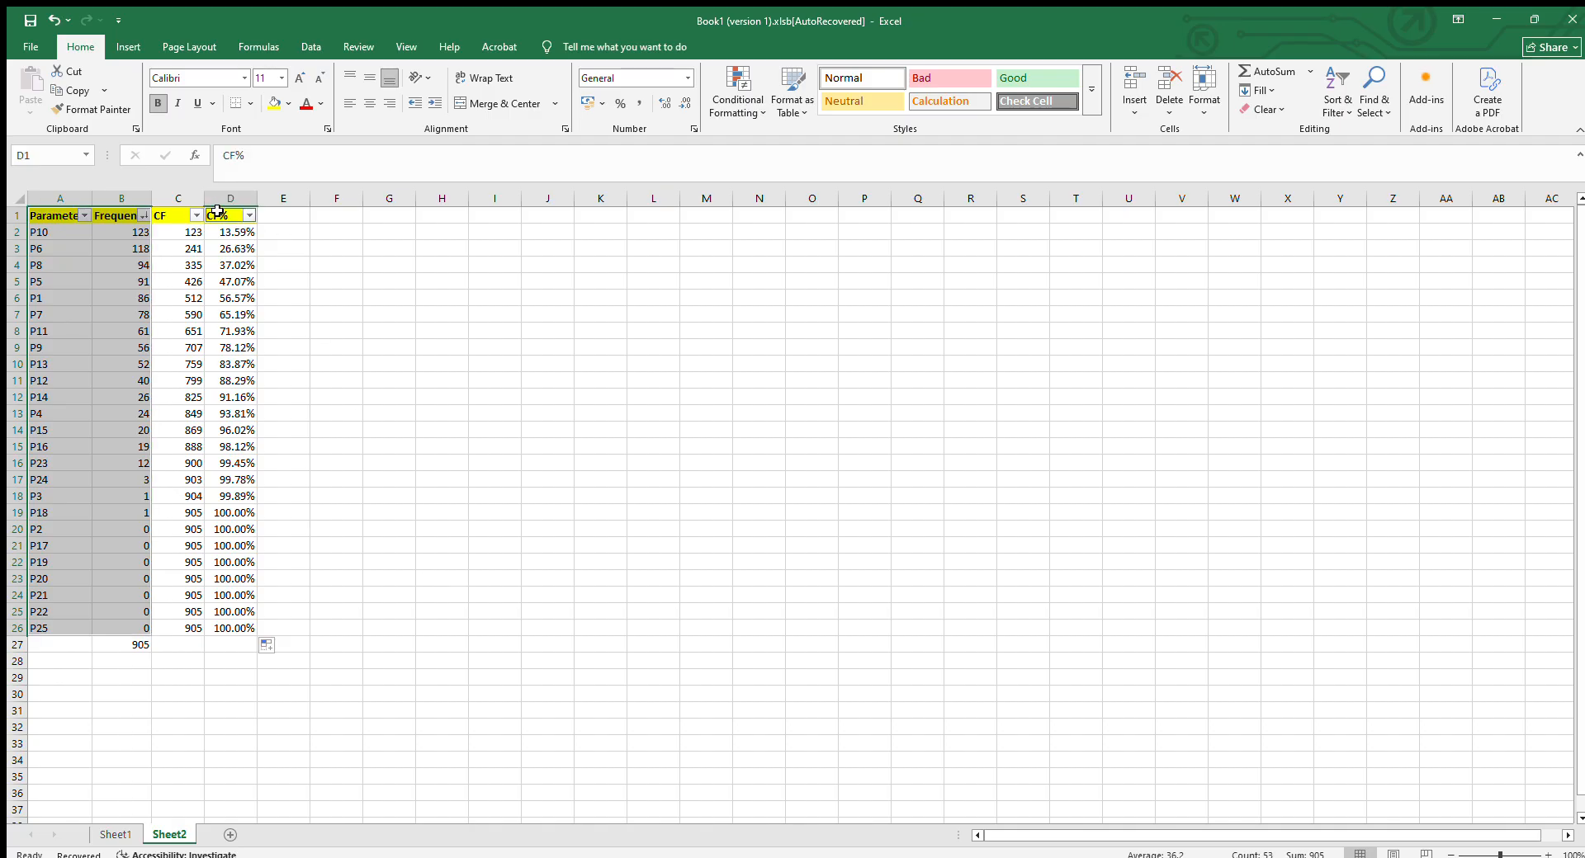
drag(215, 211, 230, 629)
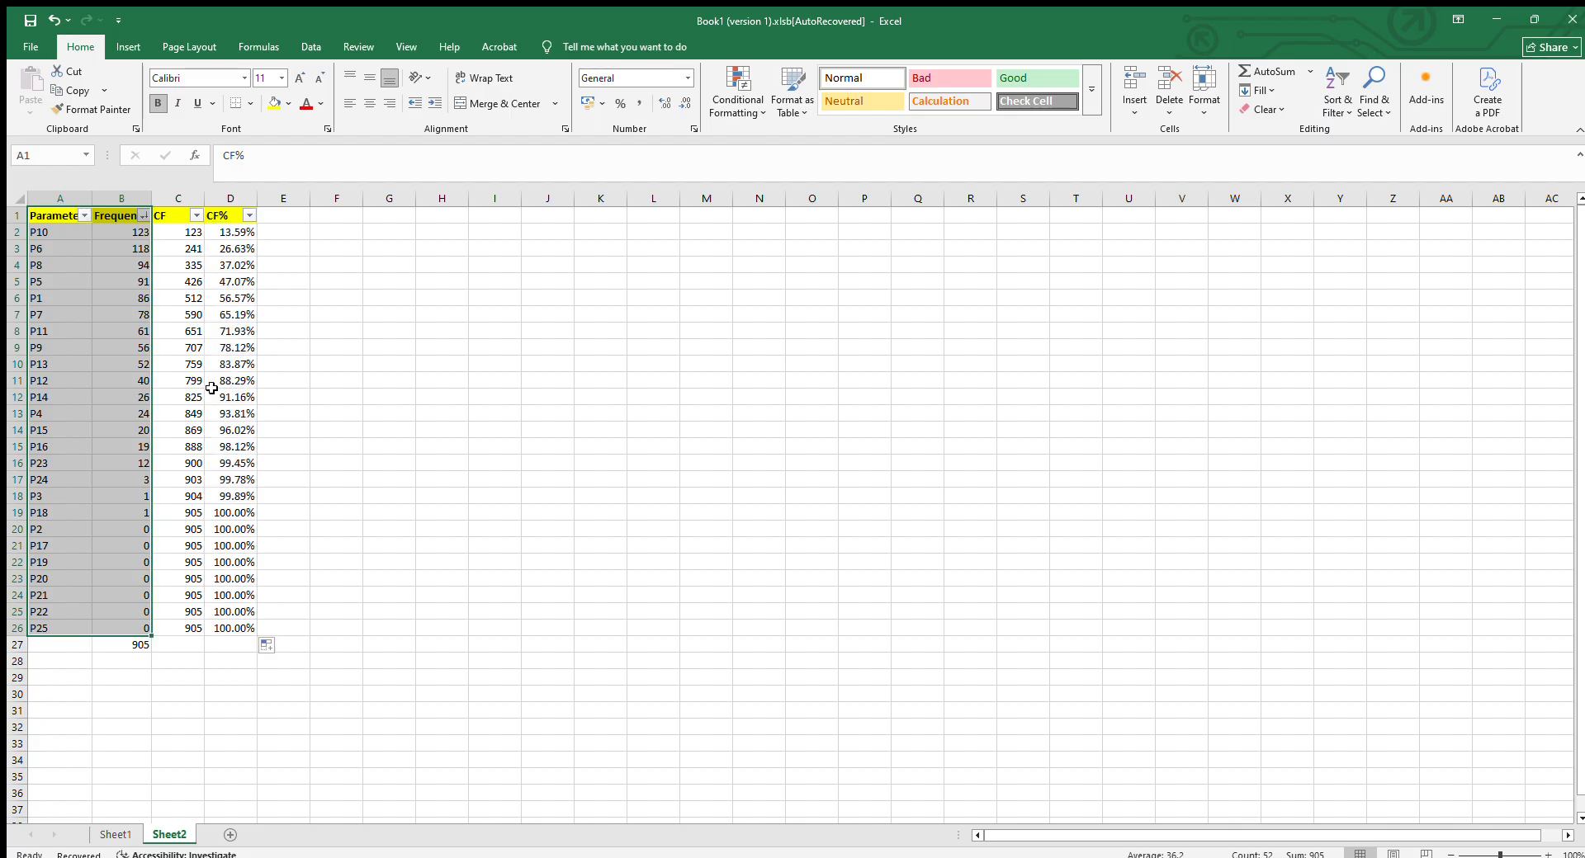
drag(229, 213, 240, 628)
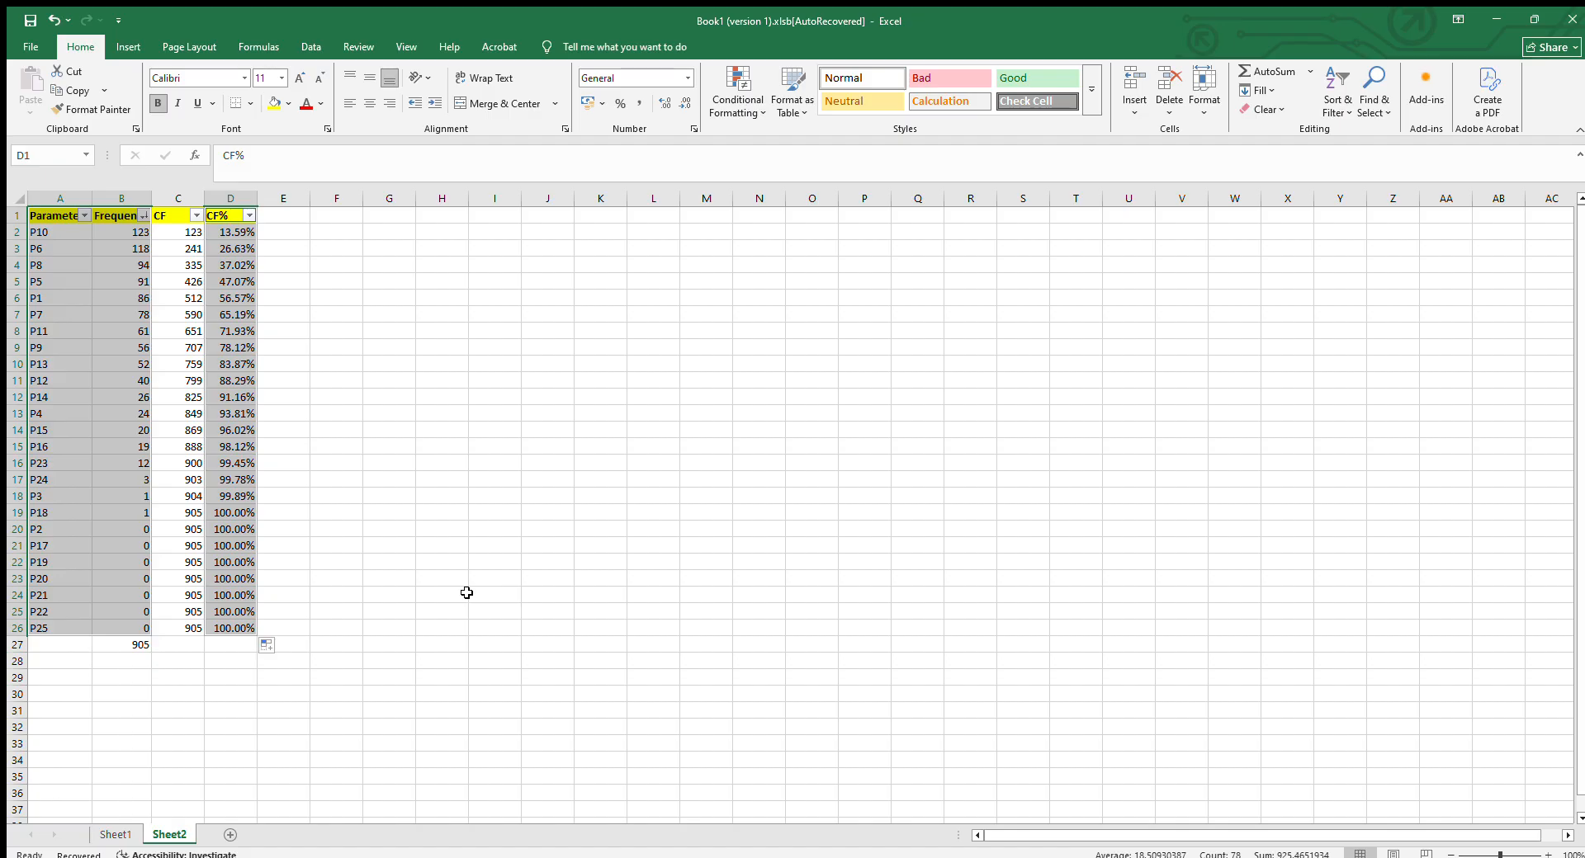
click(121, 47)
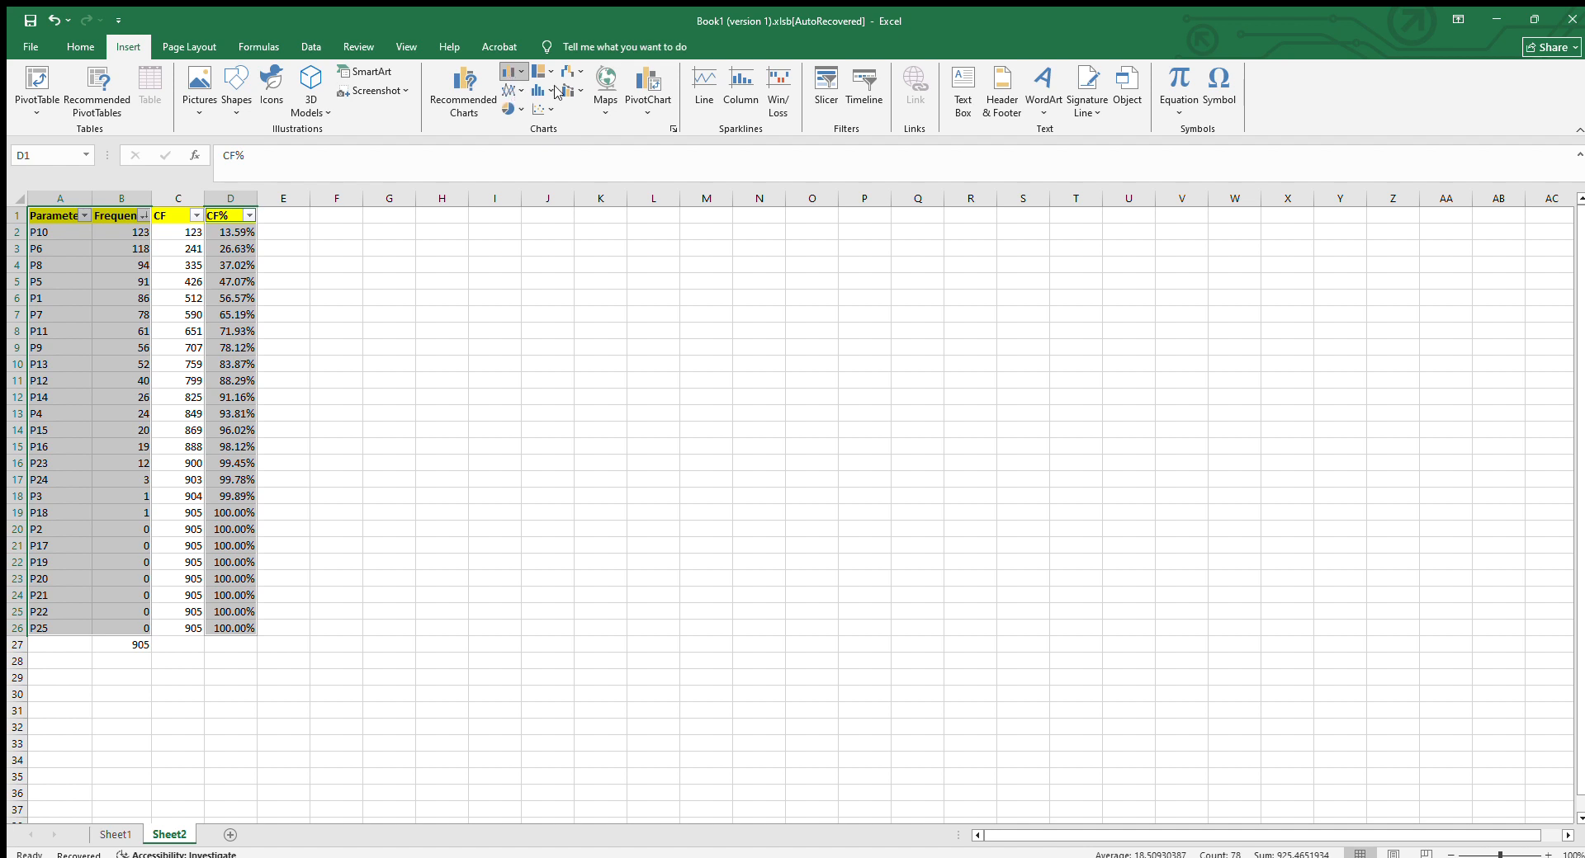
key(alt+F1)
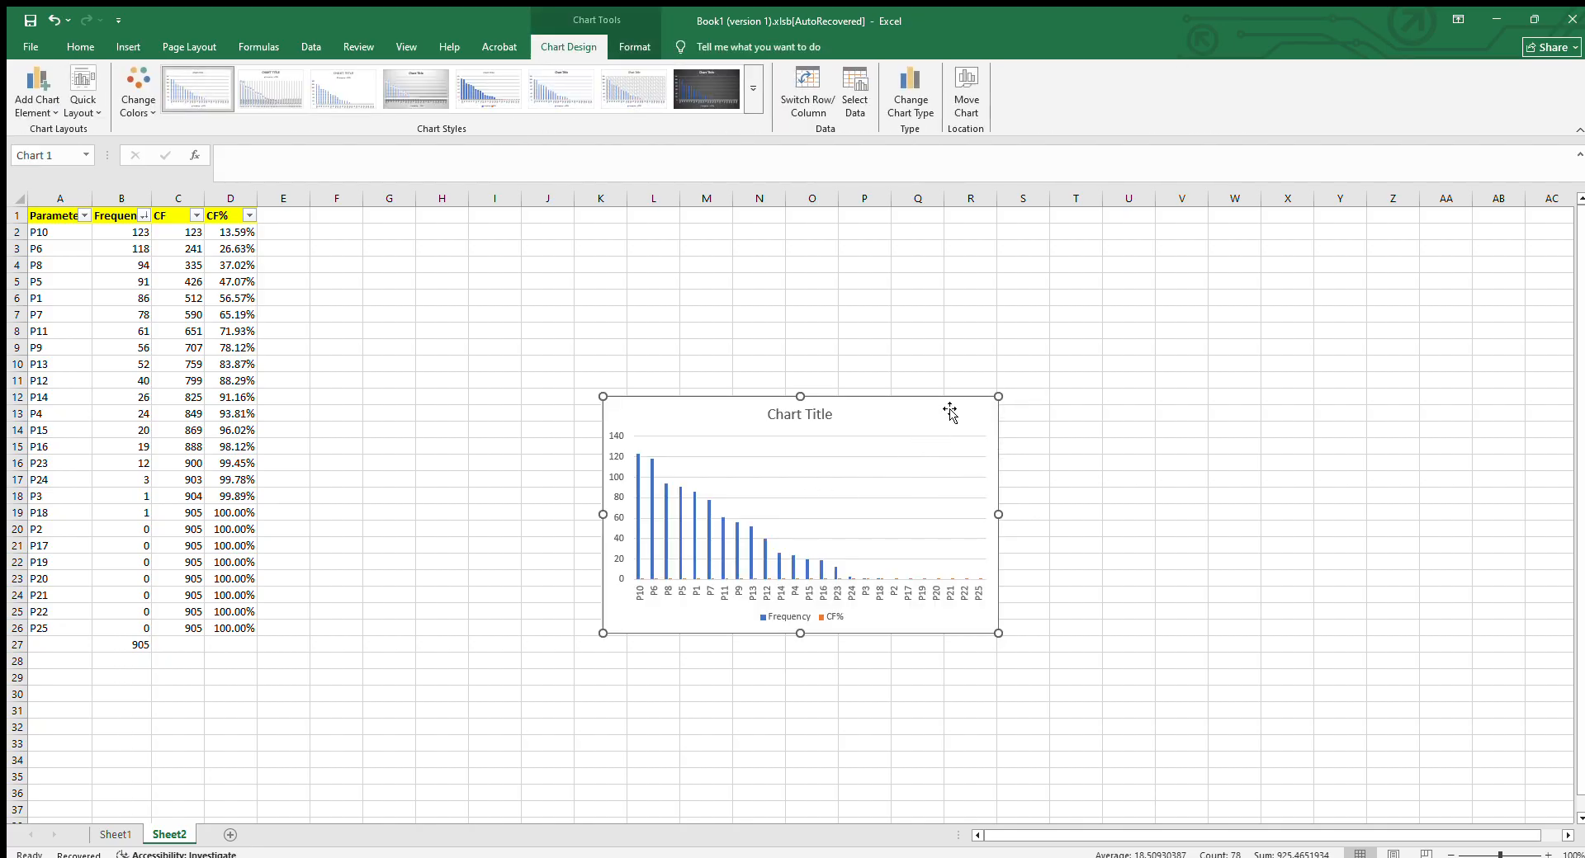
Move the chart beside the table and enlarge it to span about columns E to AB and rows 2 to 33
drag(950, 408, 637, 231)
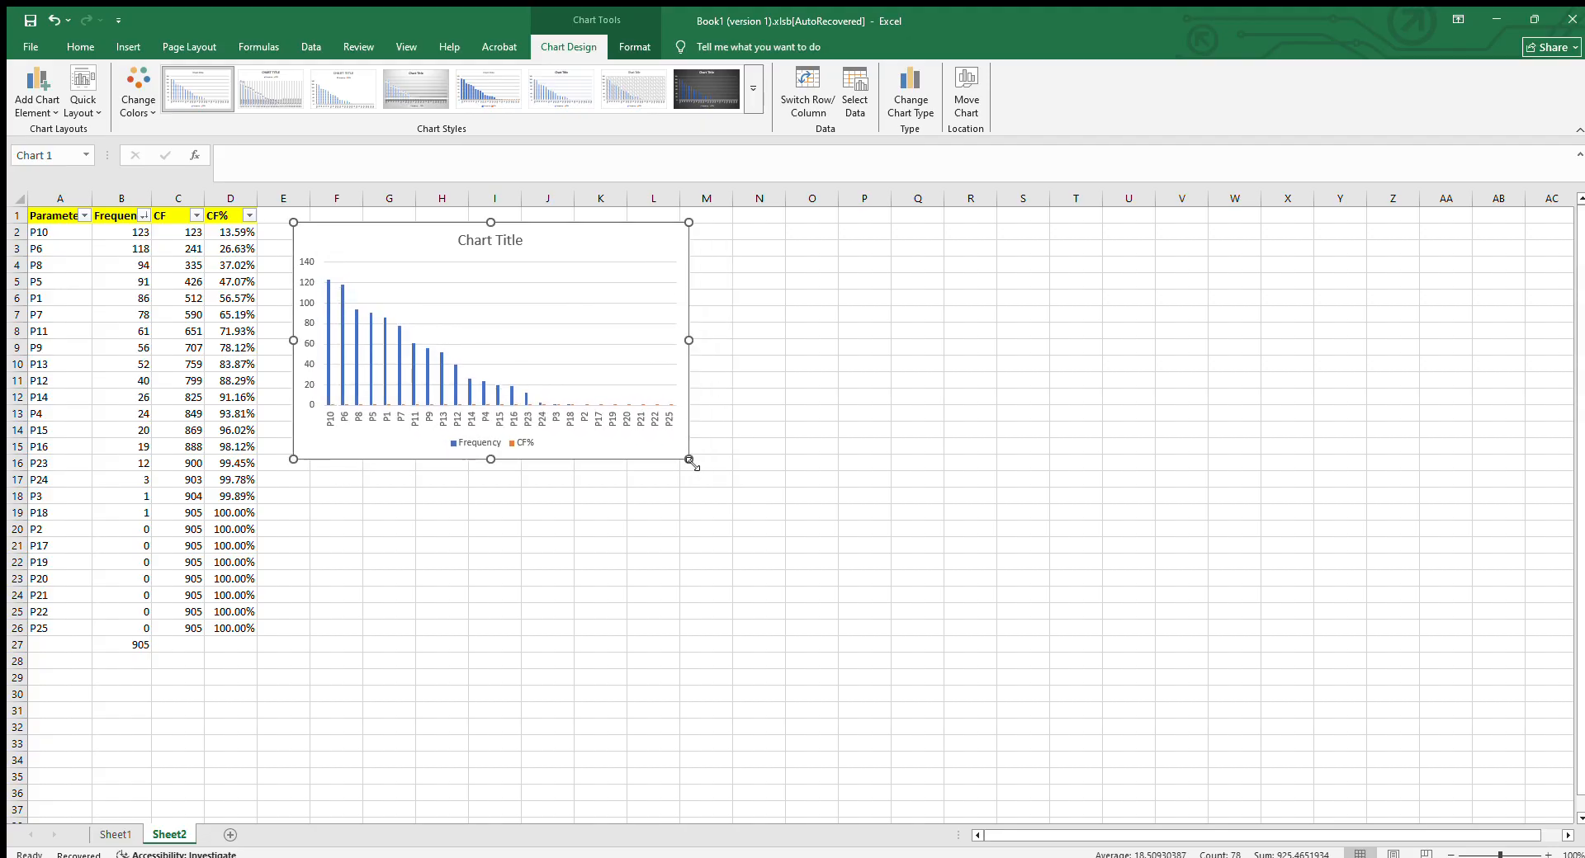
drag(689, 459, 1506, 750)
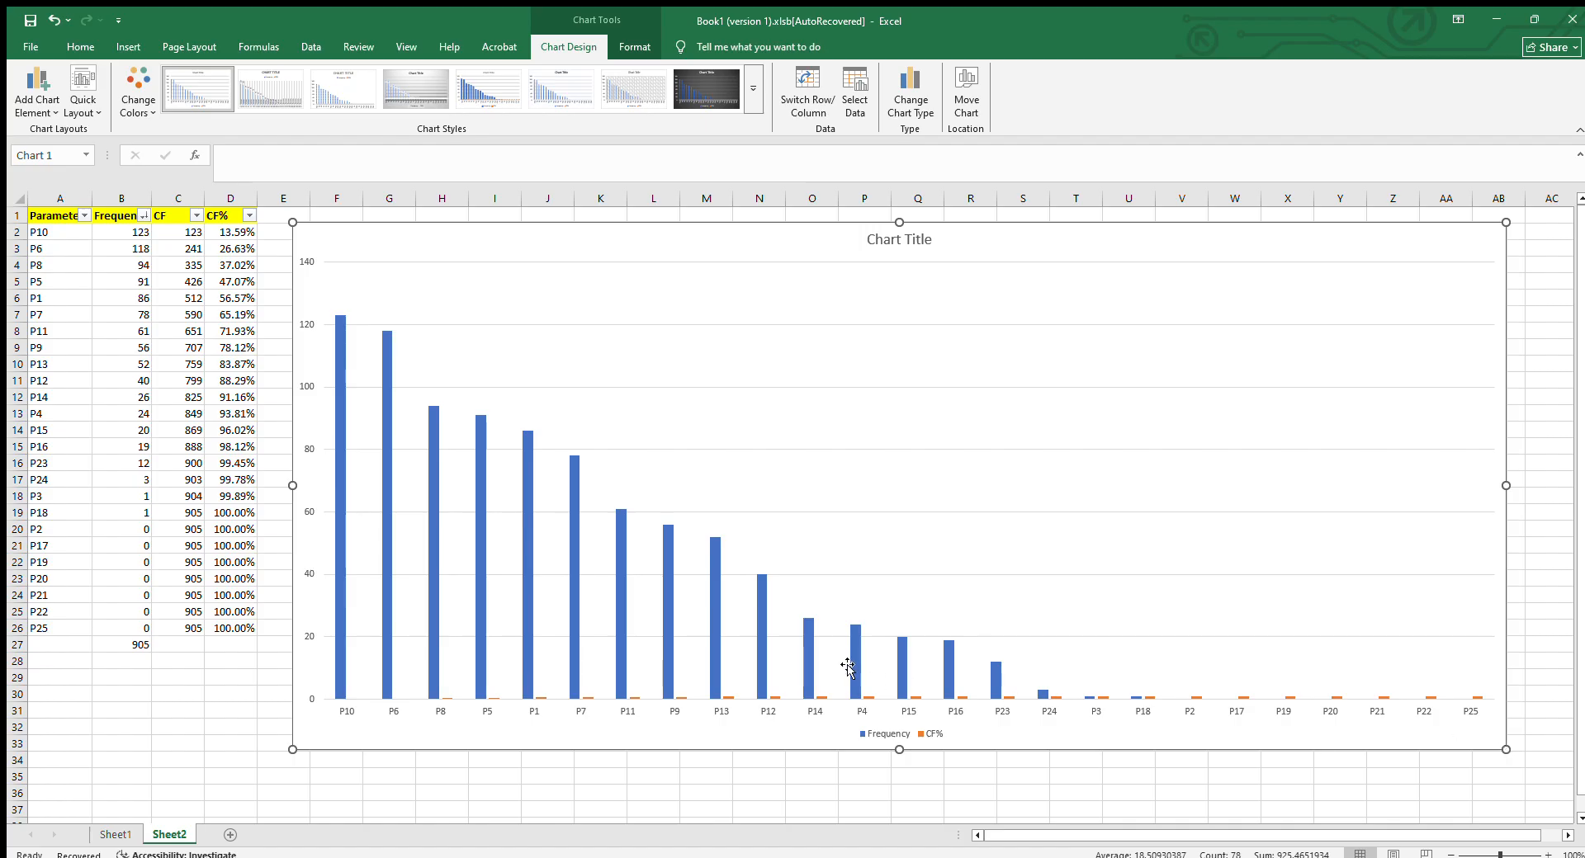
click(336, 341)
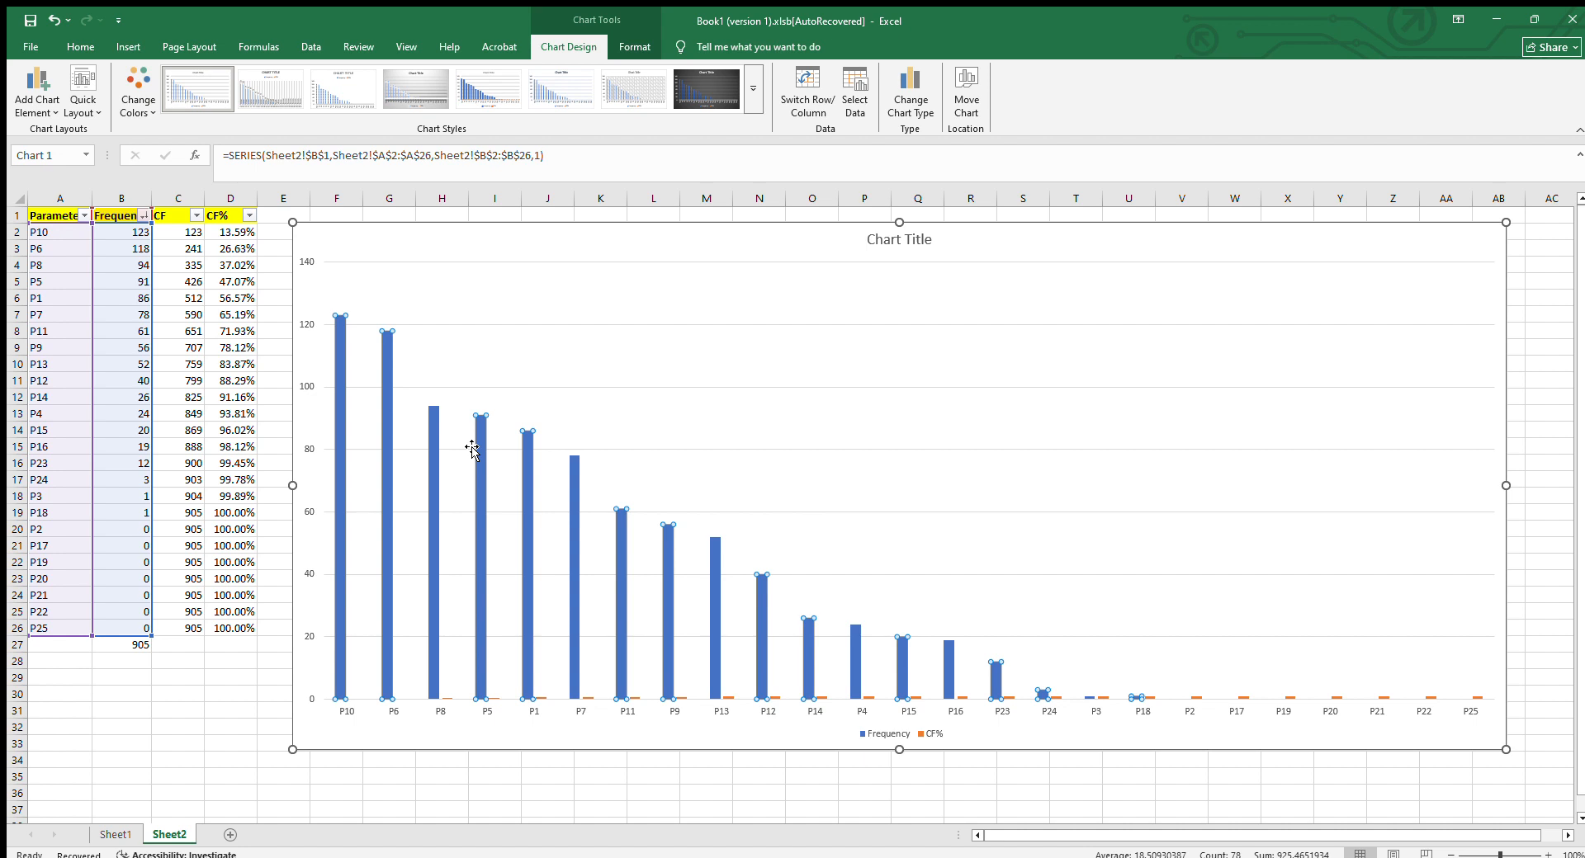
click(1119, 591)
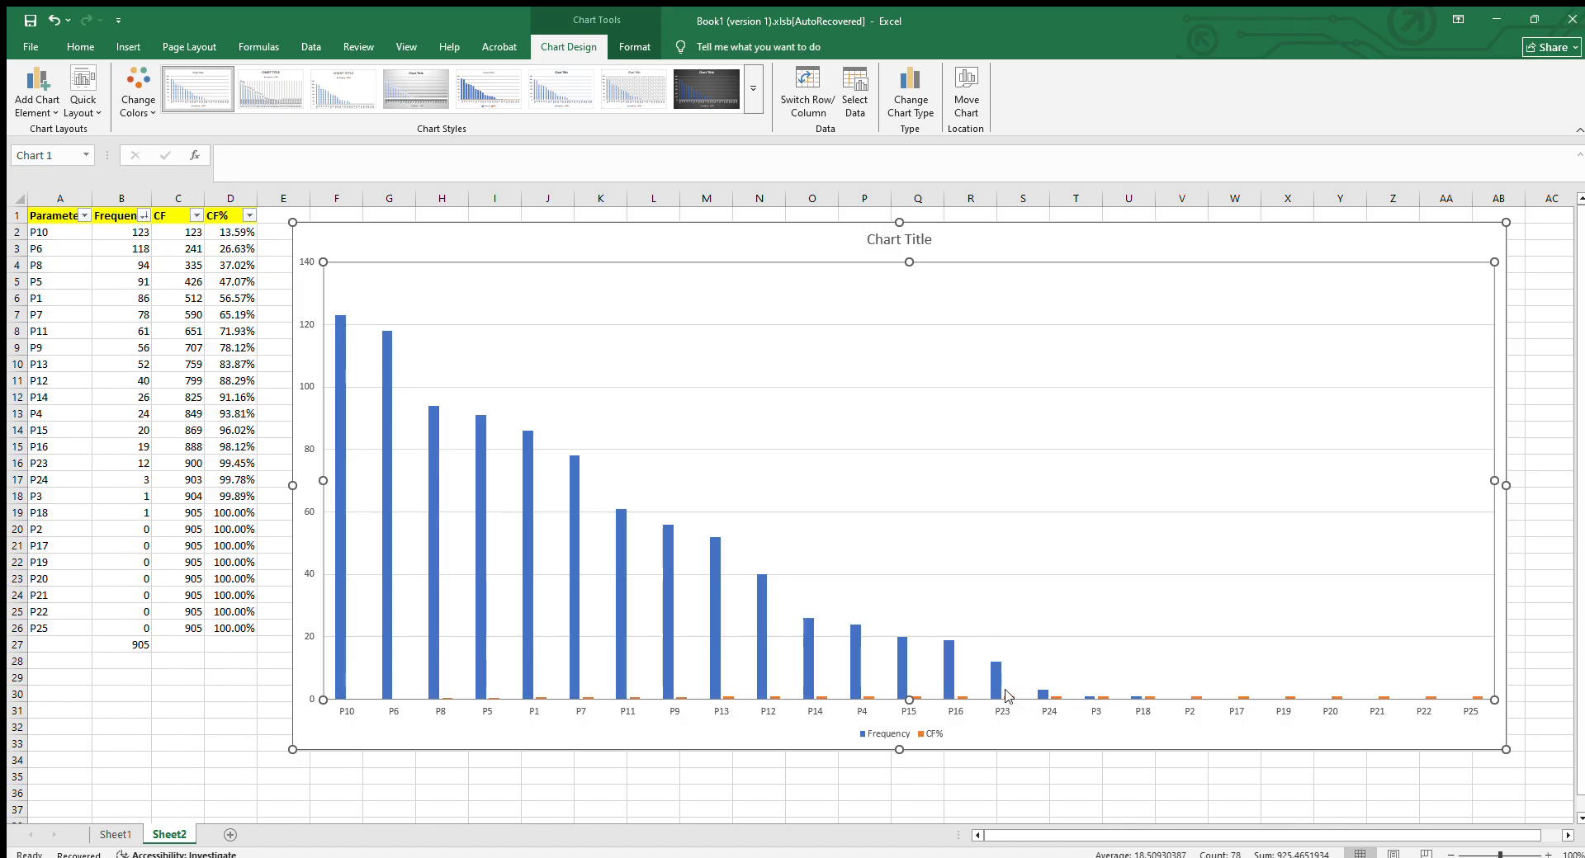
Plot the chart's CF% series on the secondary axis
click(1011, 696)
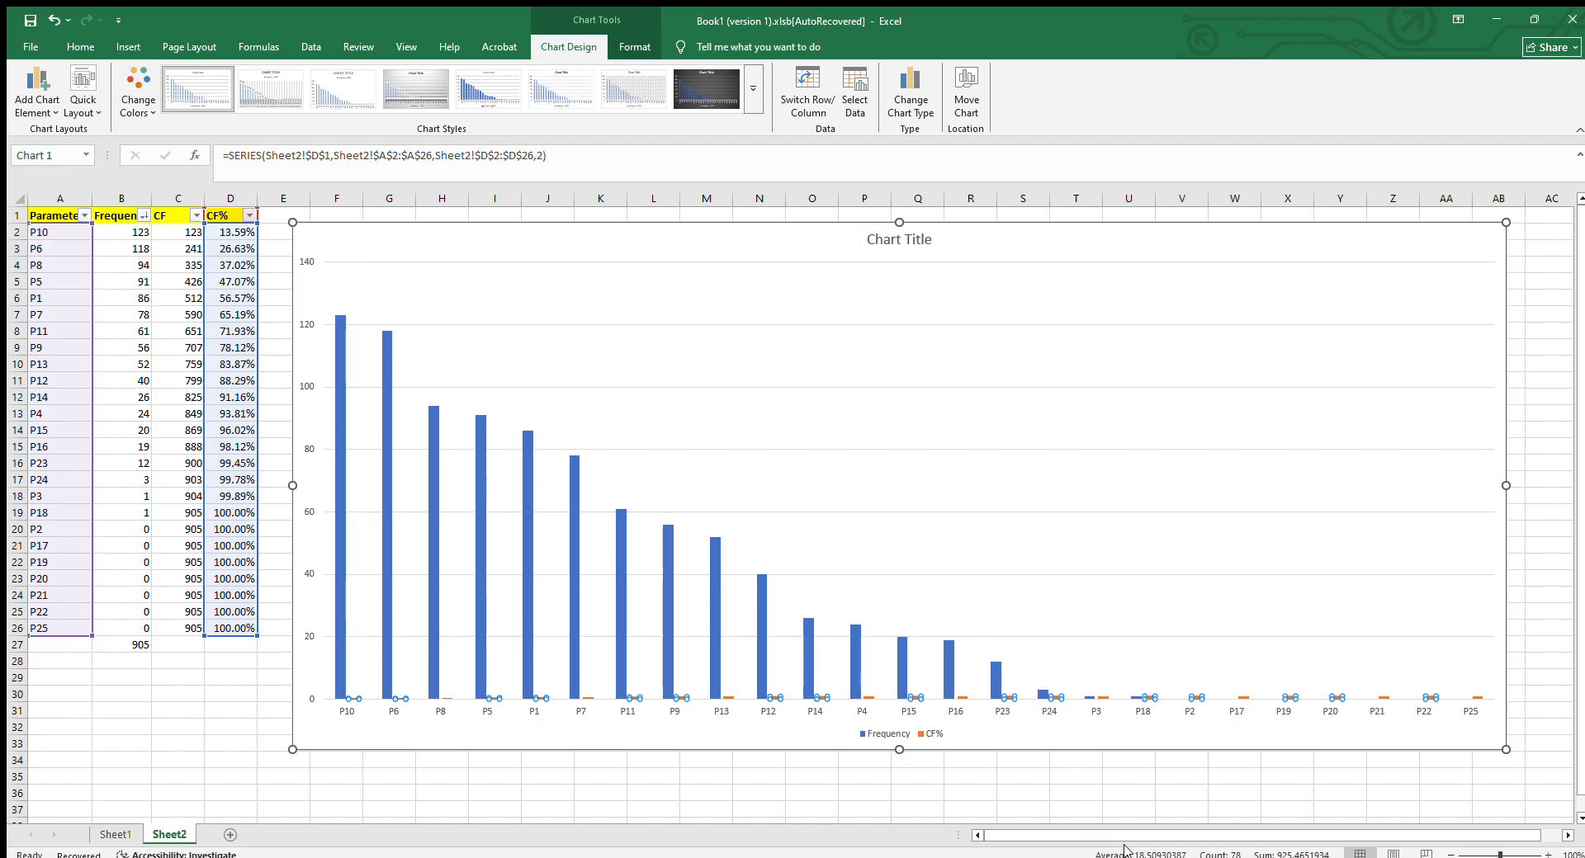
key(ctrl+1)
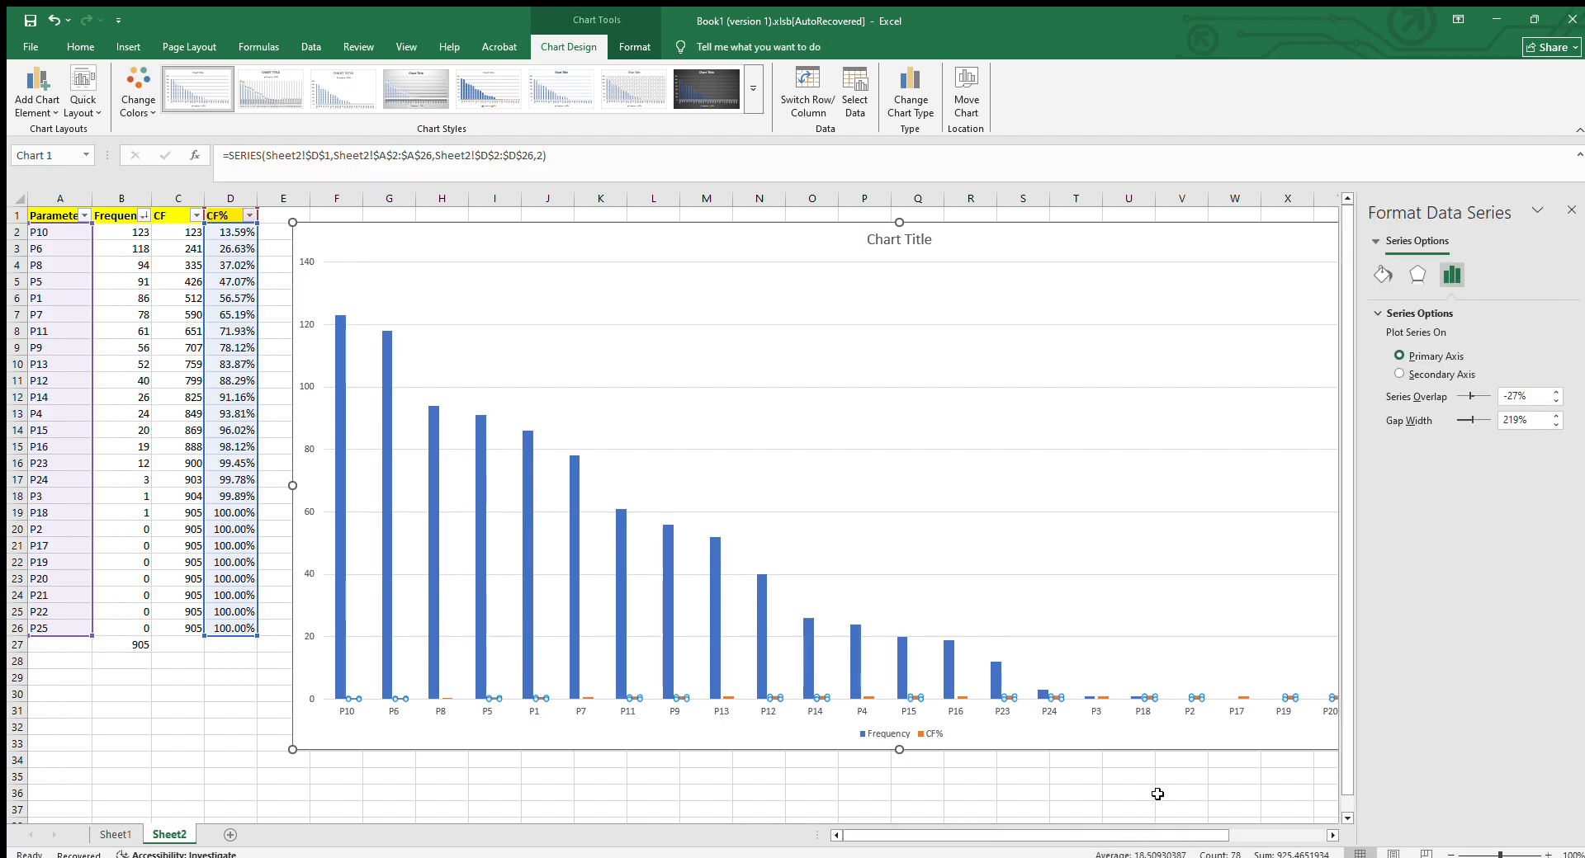
click(1426, 374)
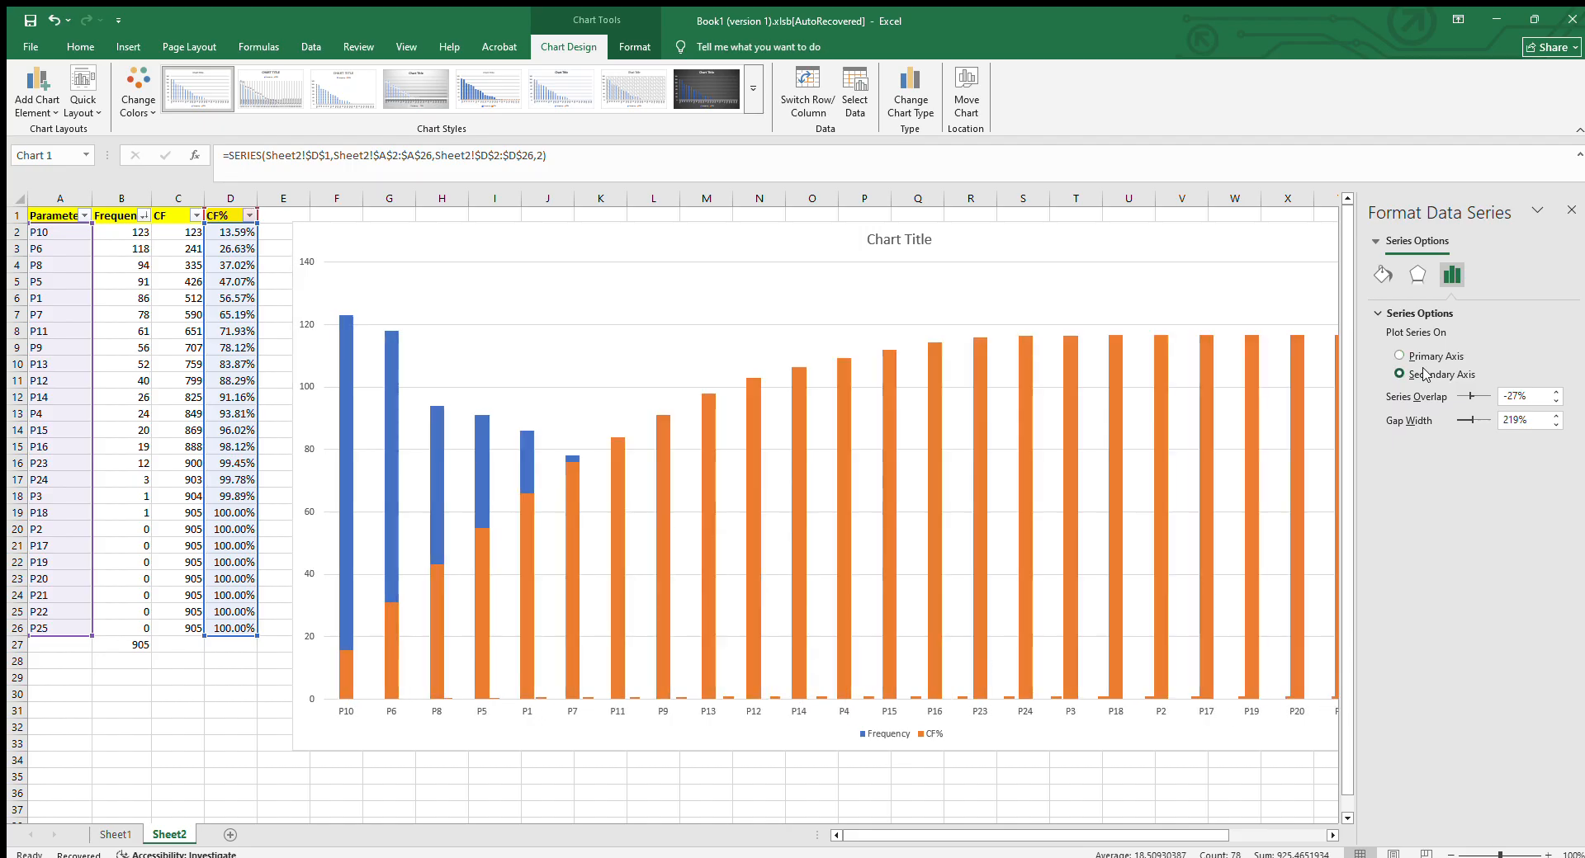
click(1570, 209)
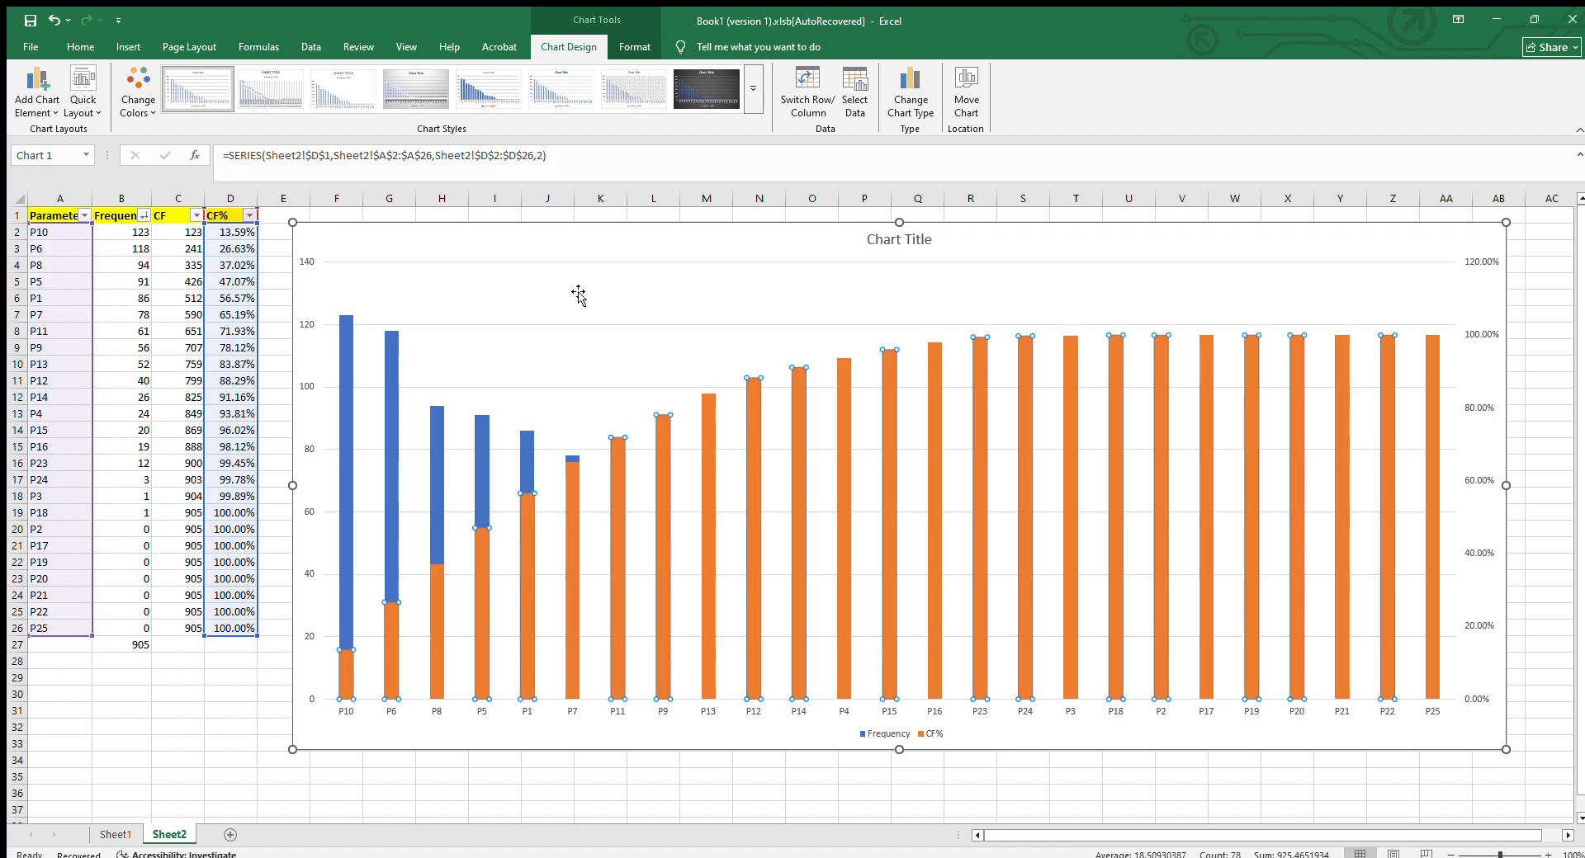
click(573, 252)
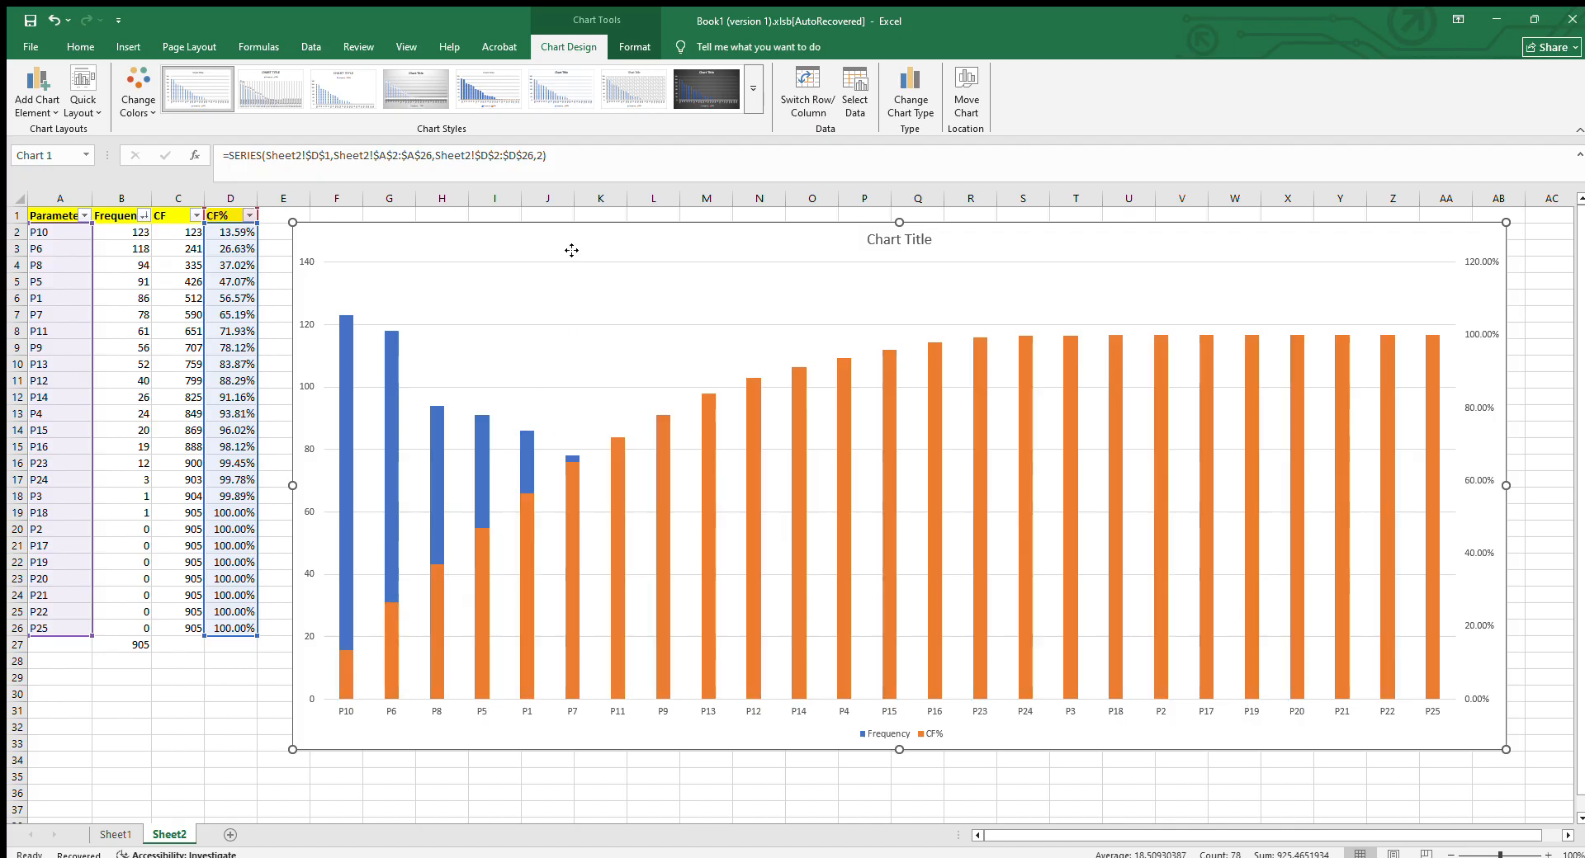
Change the chart type of the CF% series to a line, keeping Frequency as columns
click(341, 335)
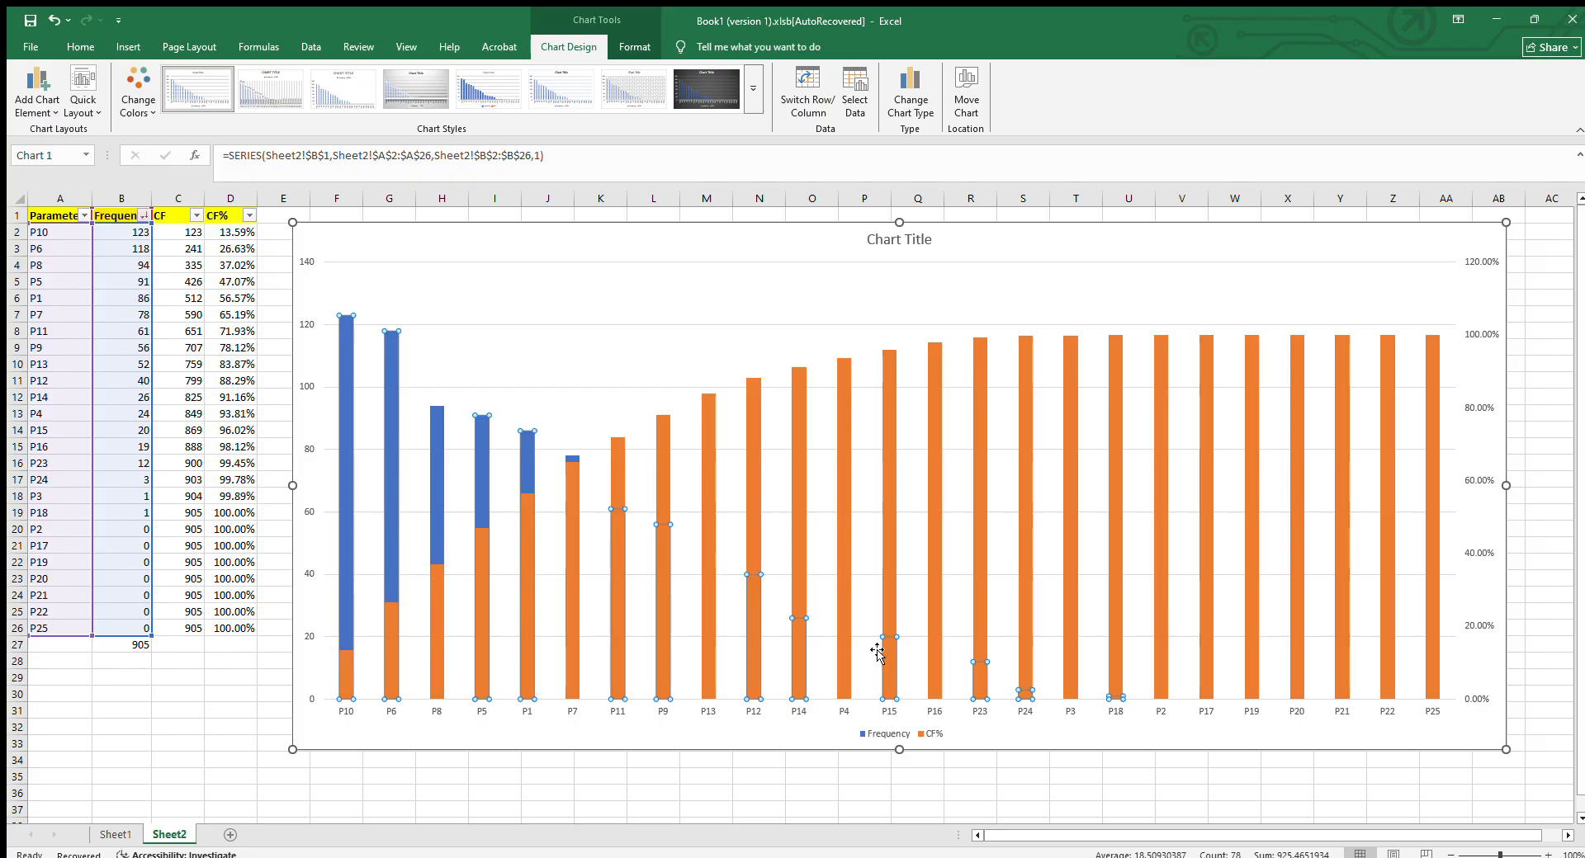
click(706, 435)
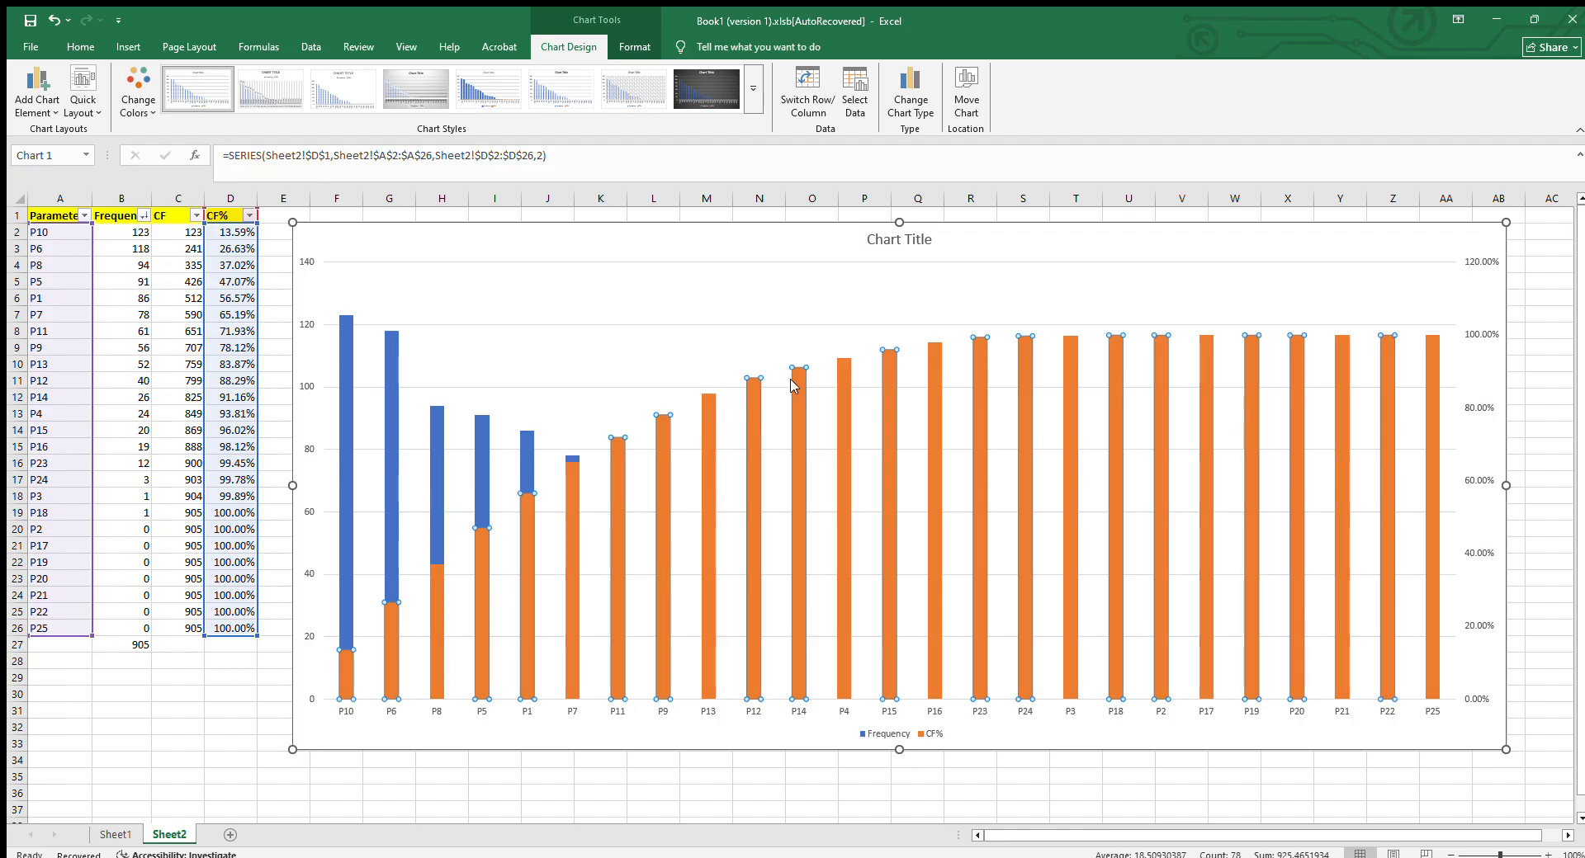
click(755, 326)
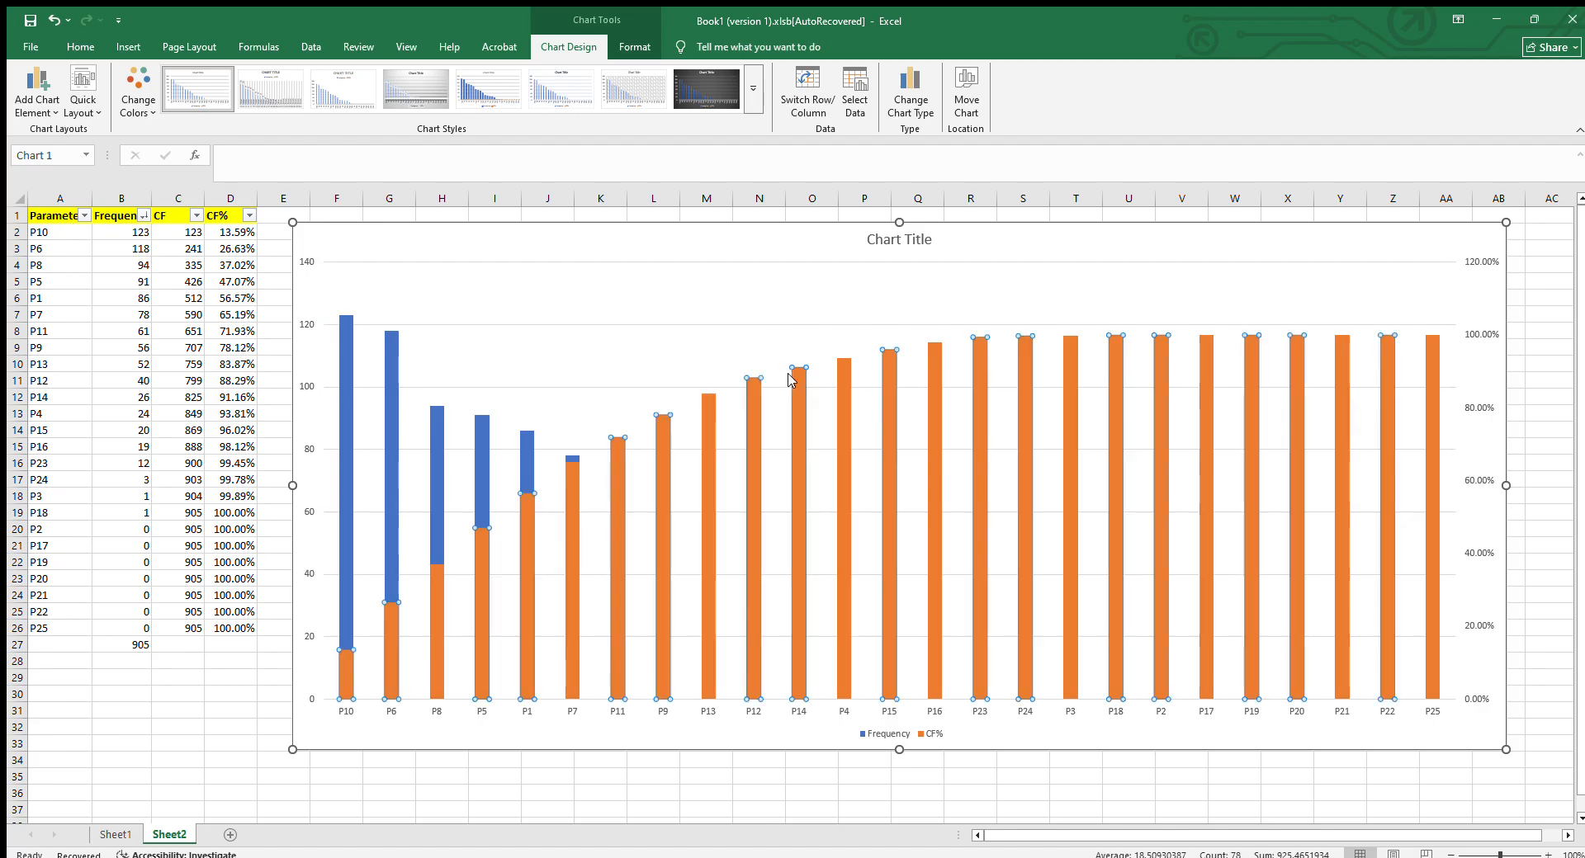
click(791, 379)
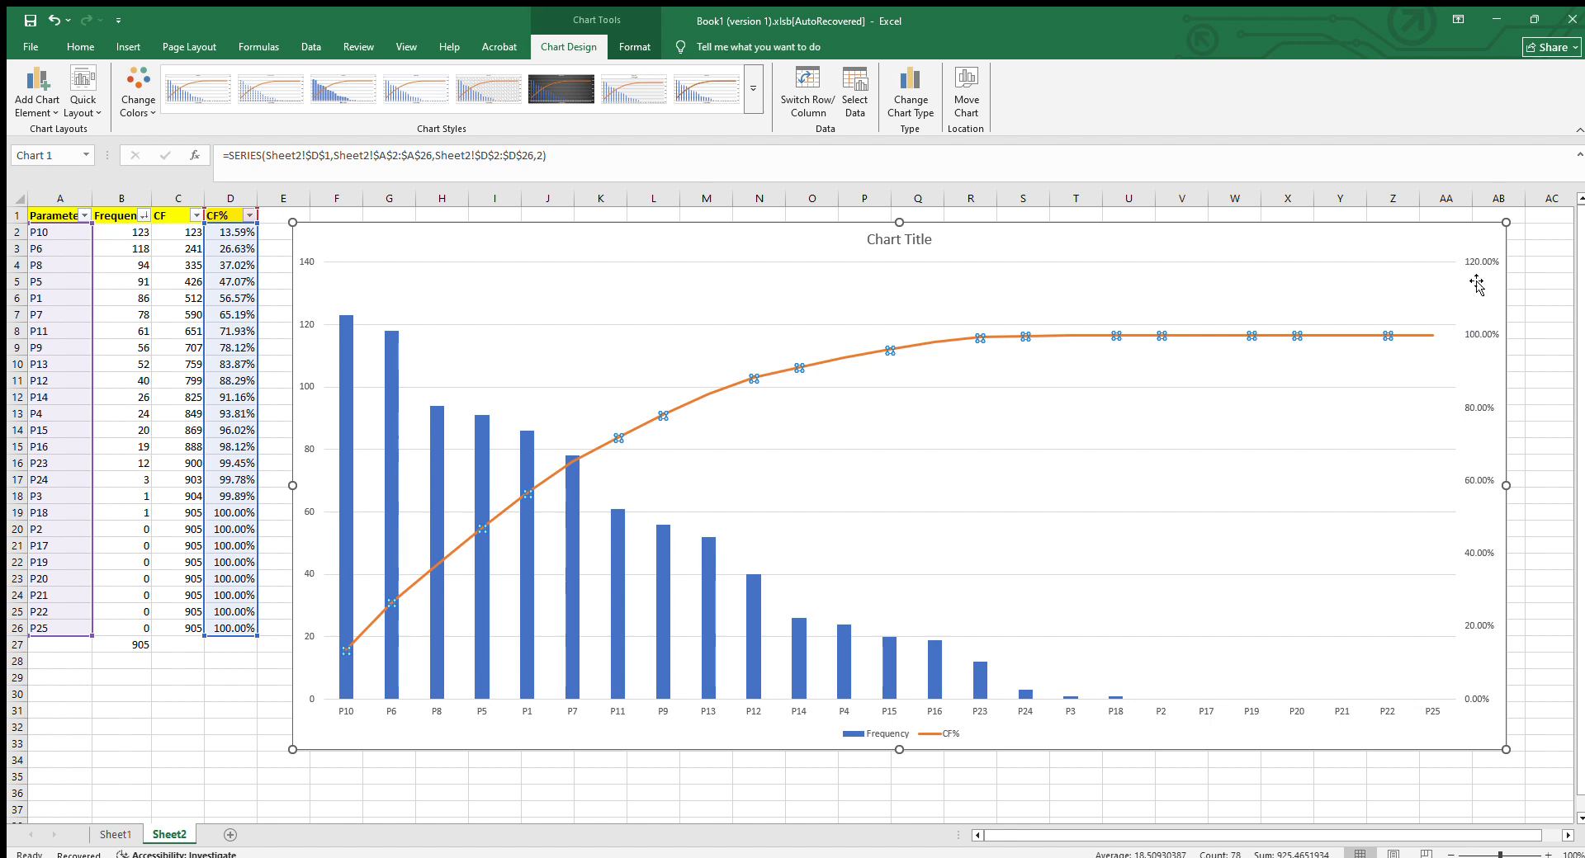
Set the maximum bound of the secondary percentage axis to 1.0
click(1491, 355)
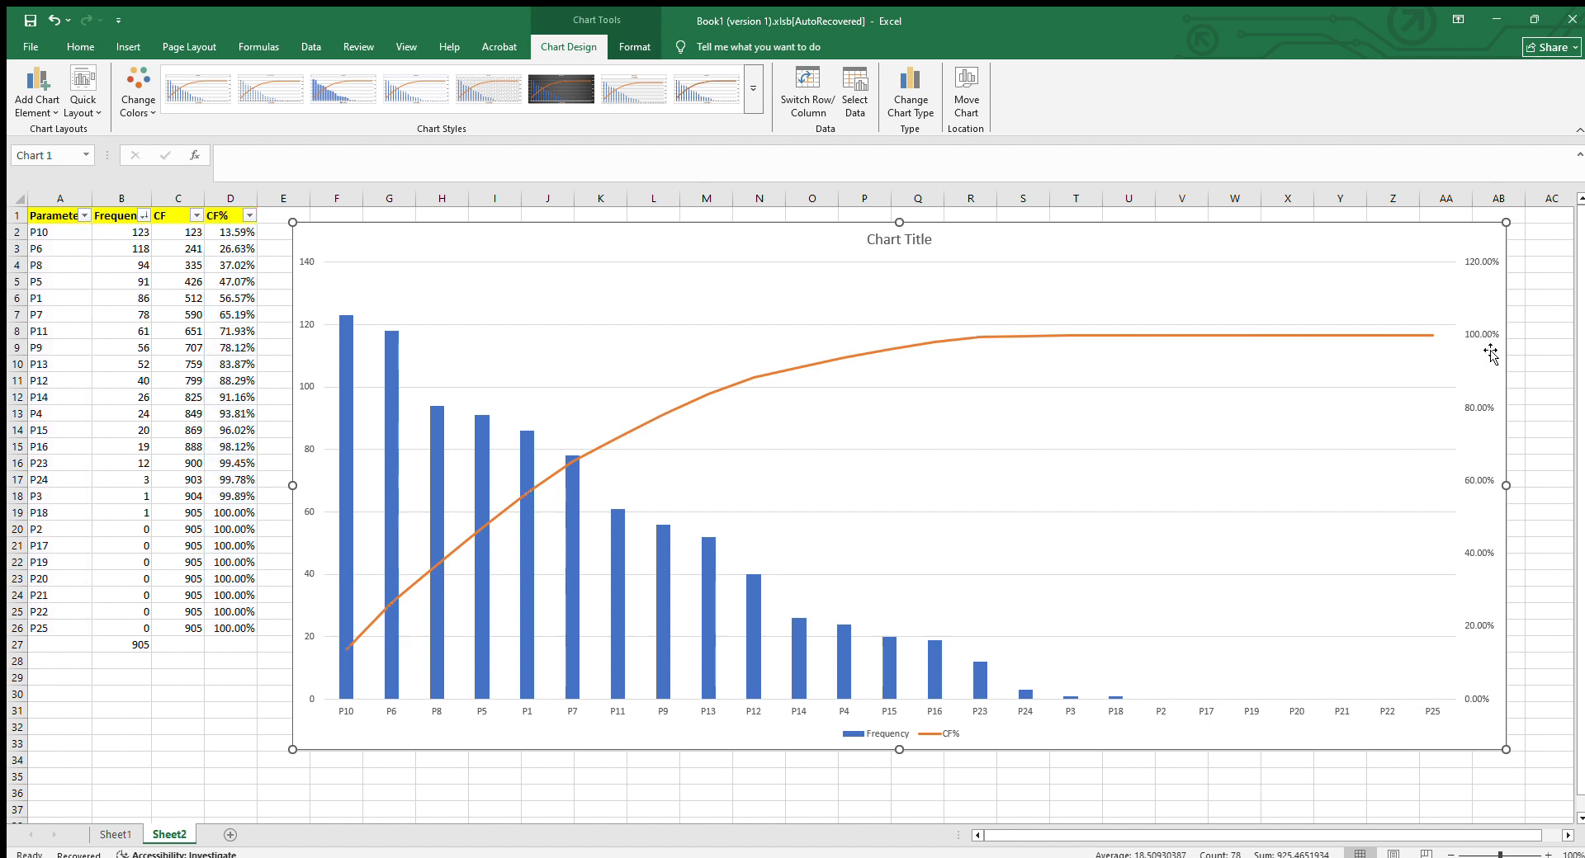
click(1477, 337)
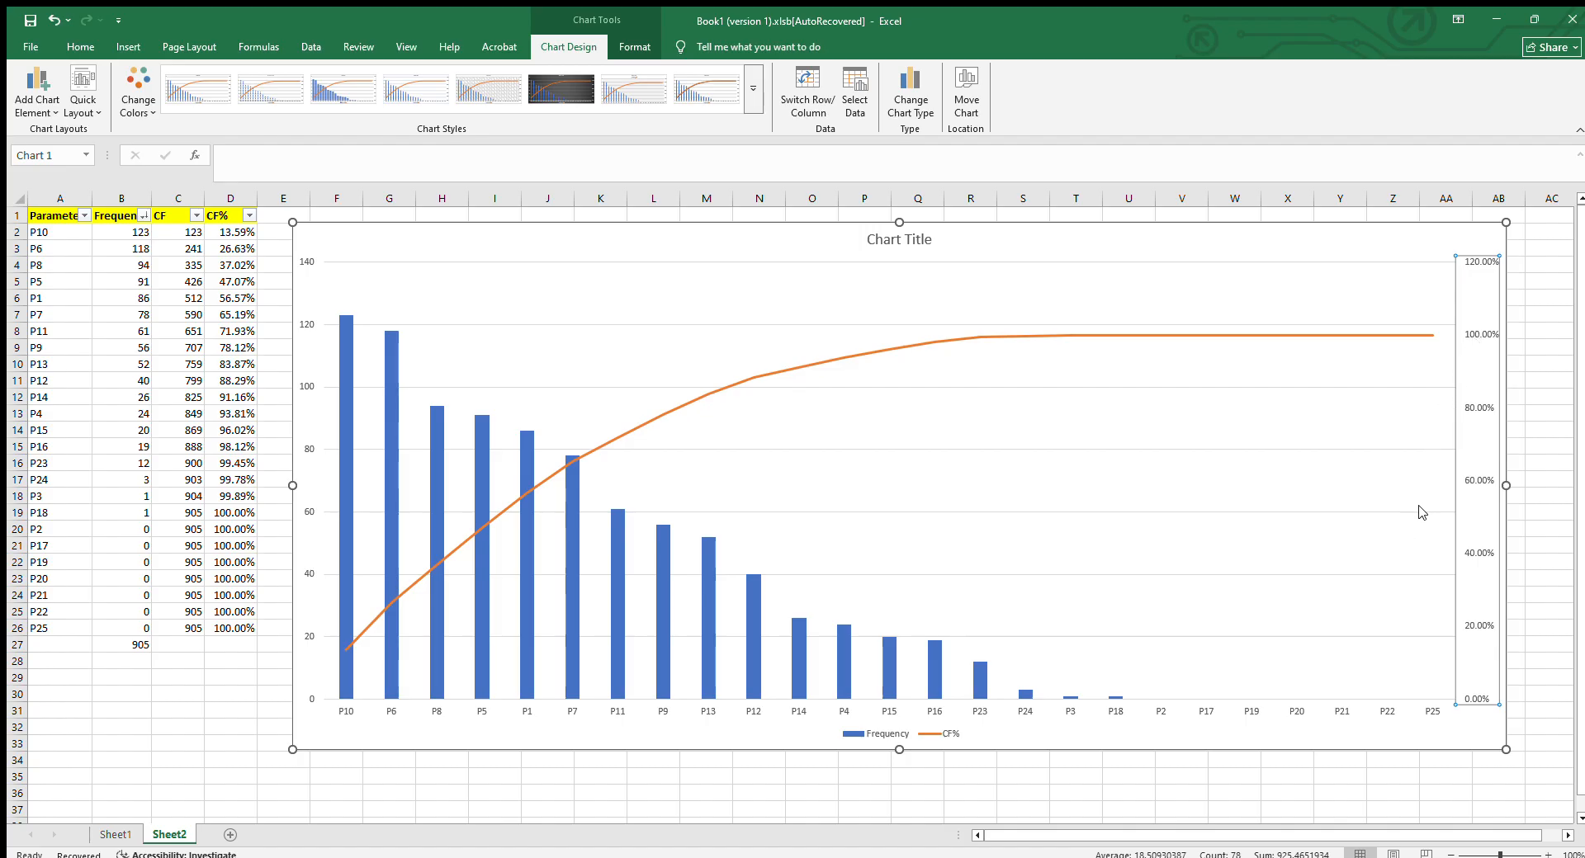
key(ctrl+1)
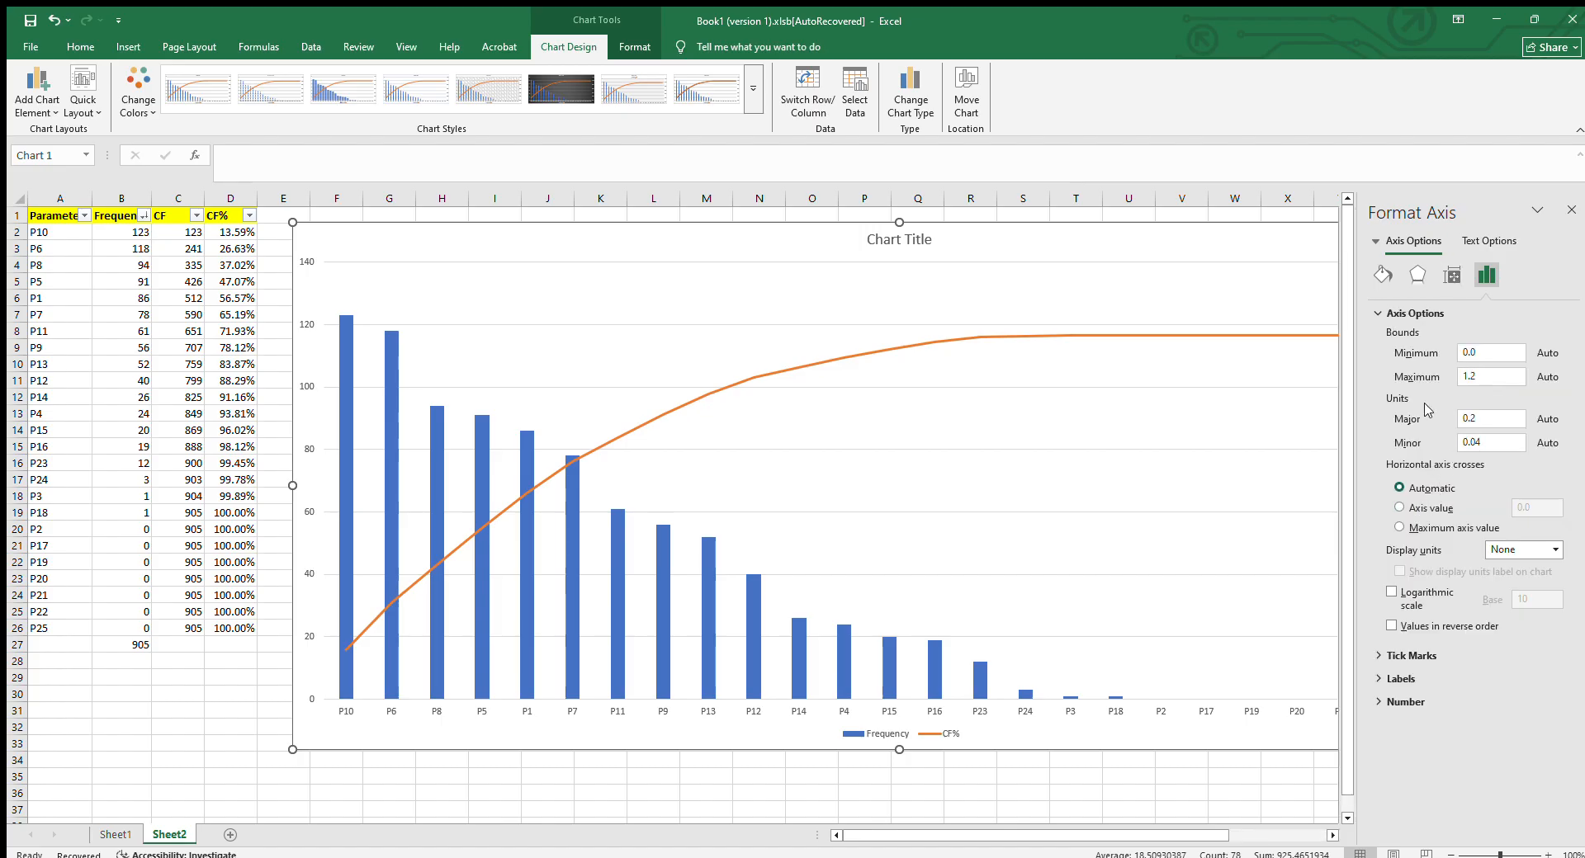
click(1475, 376)
click(1481, 375)
key(BackSpace)
text(0)
key(Return)
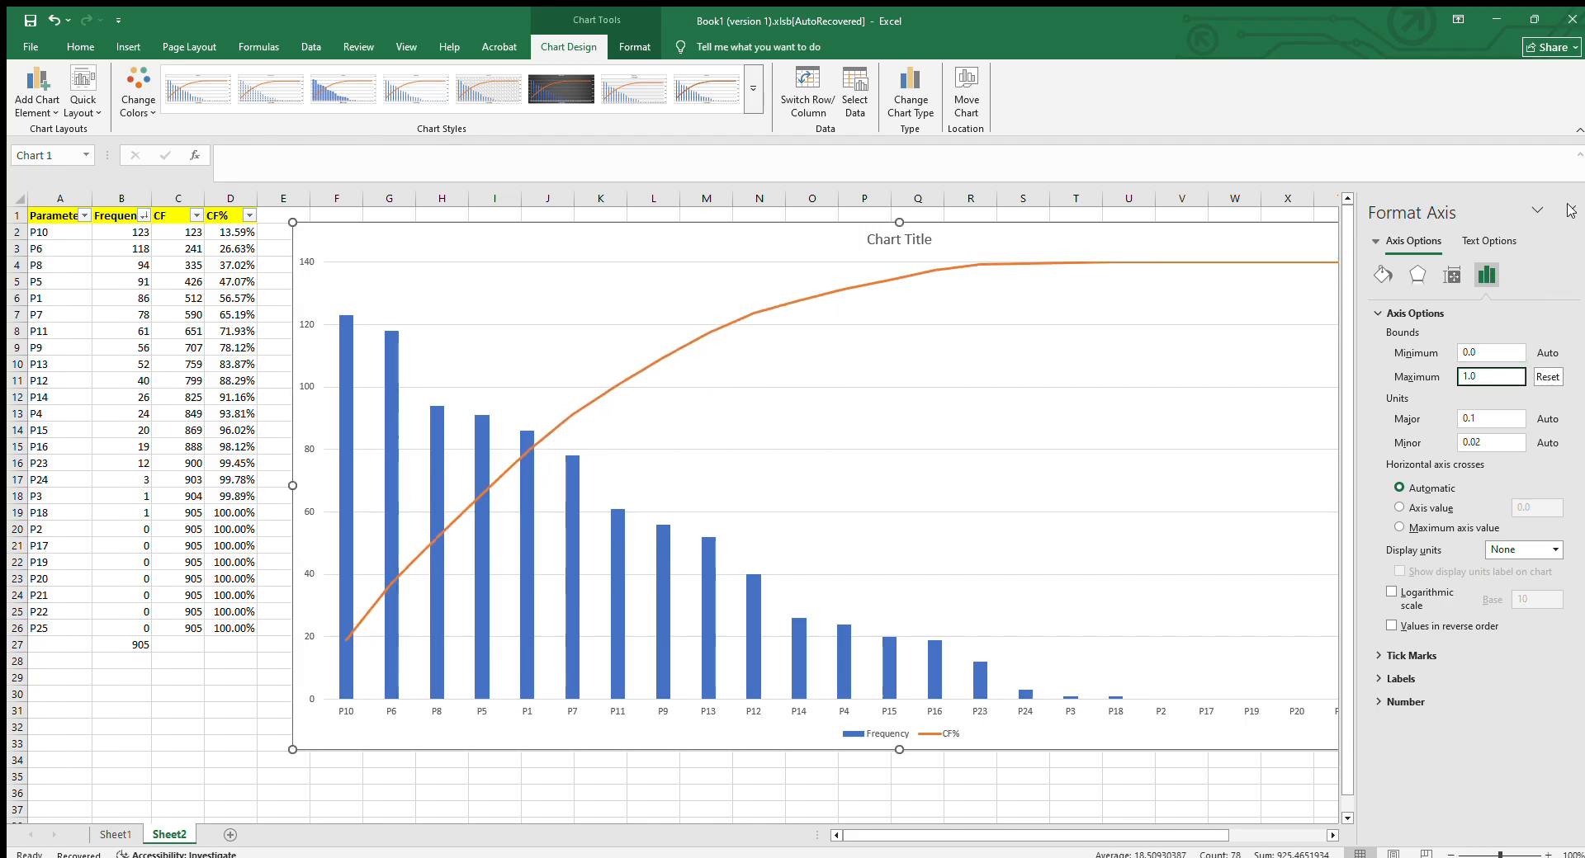
click(1570, 209)
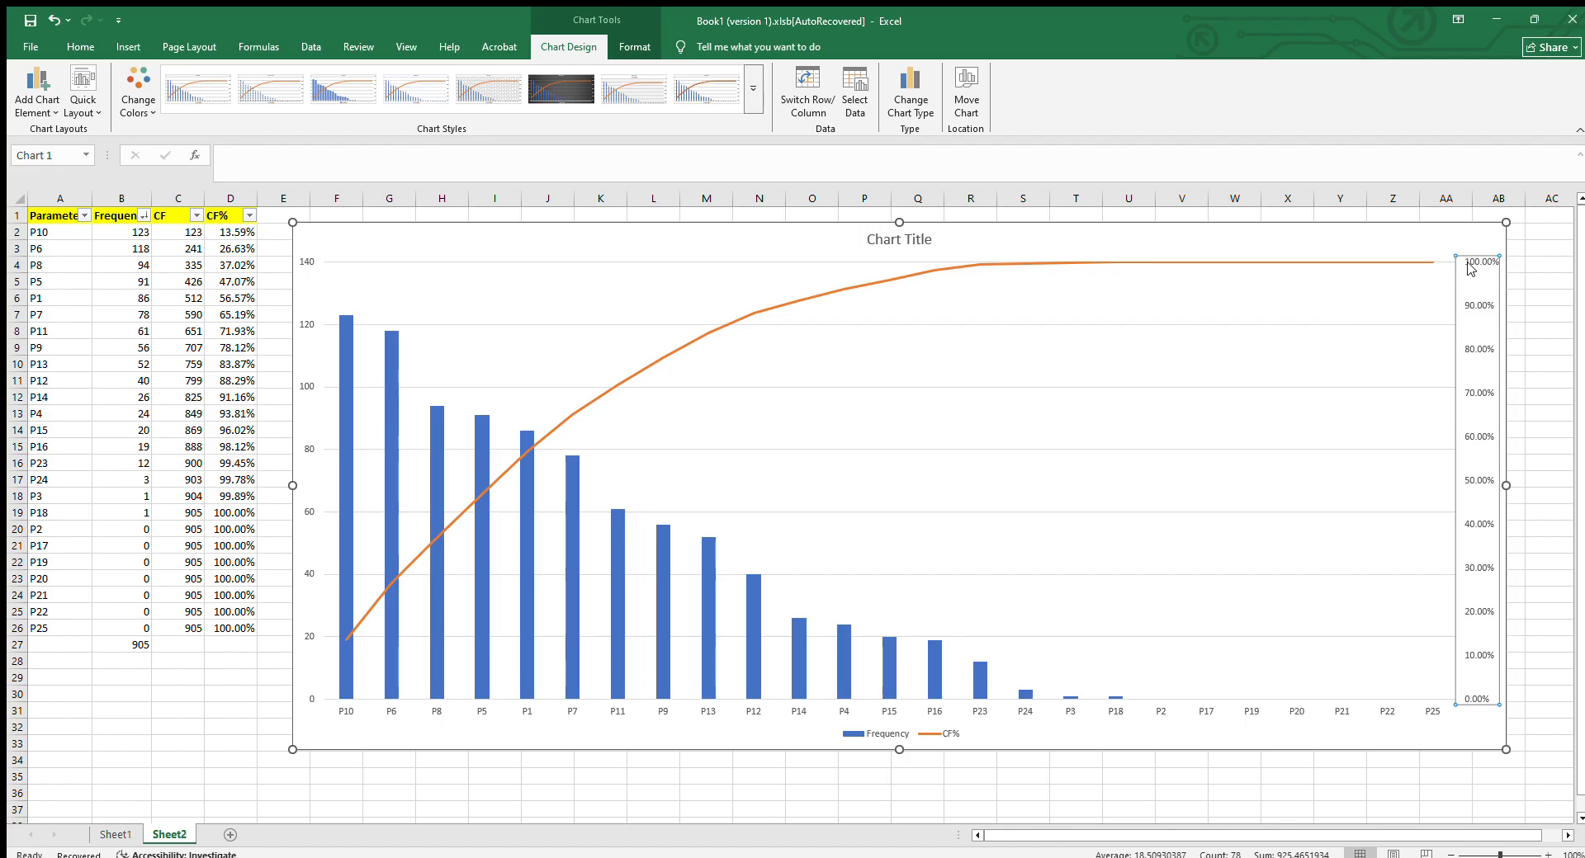
click(866, 409)
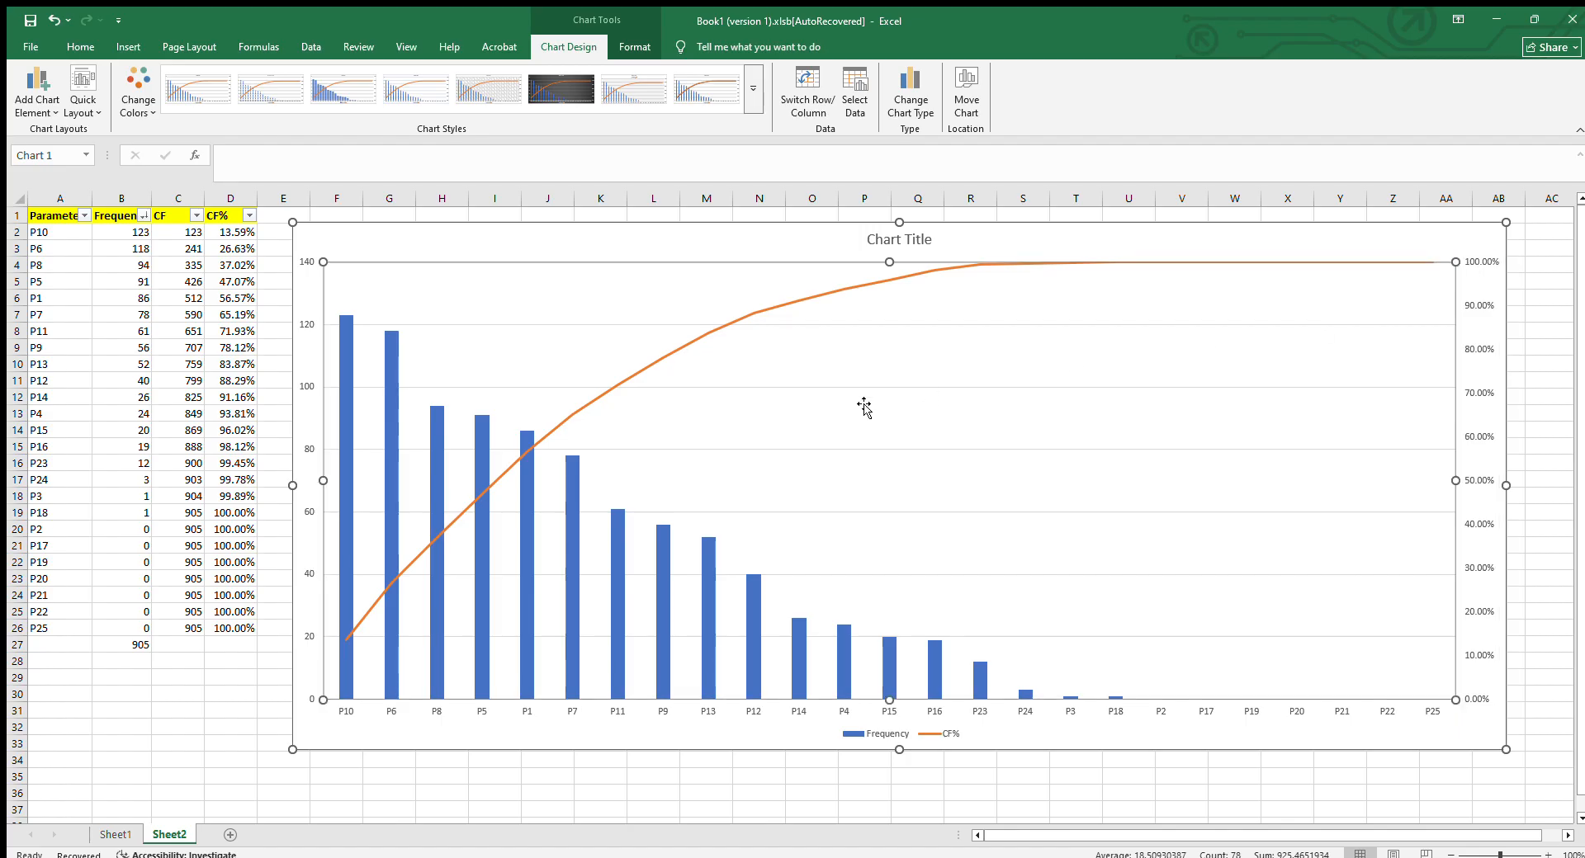
Add data labels to both the CF% line and the Frequency columns
click(708, 330)
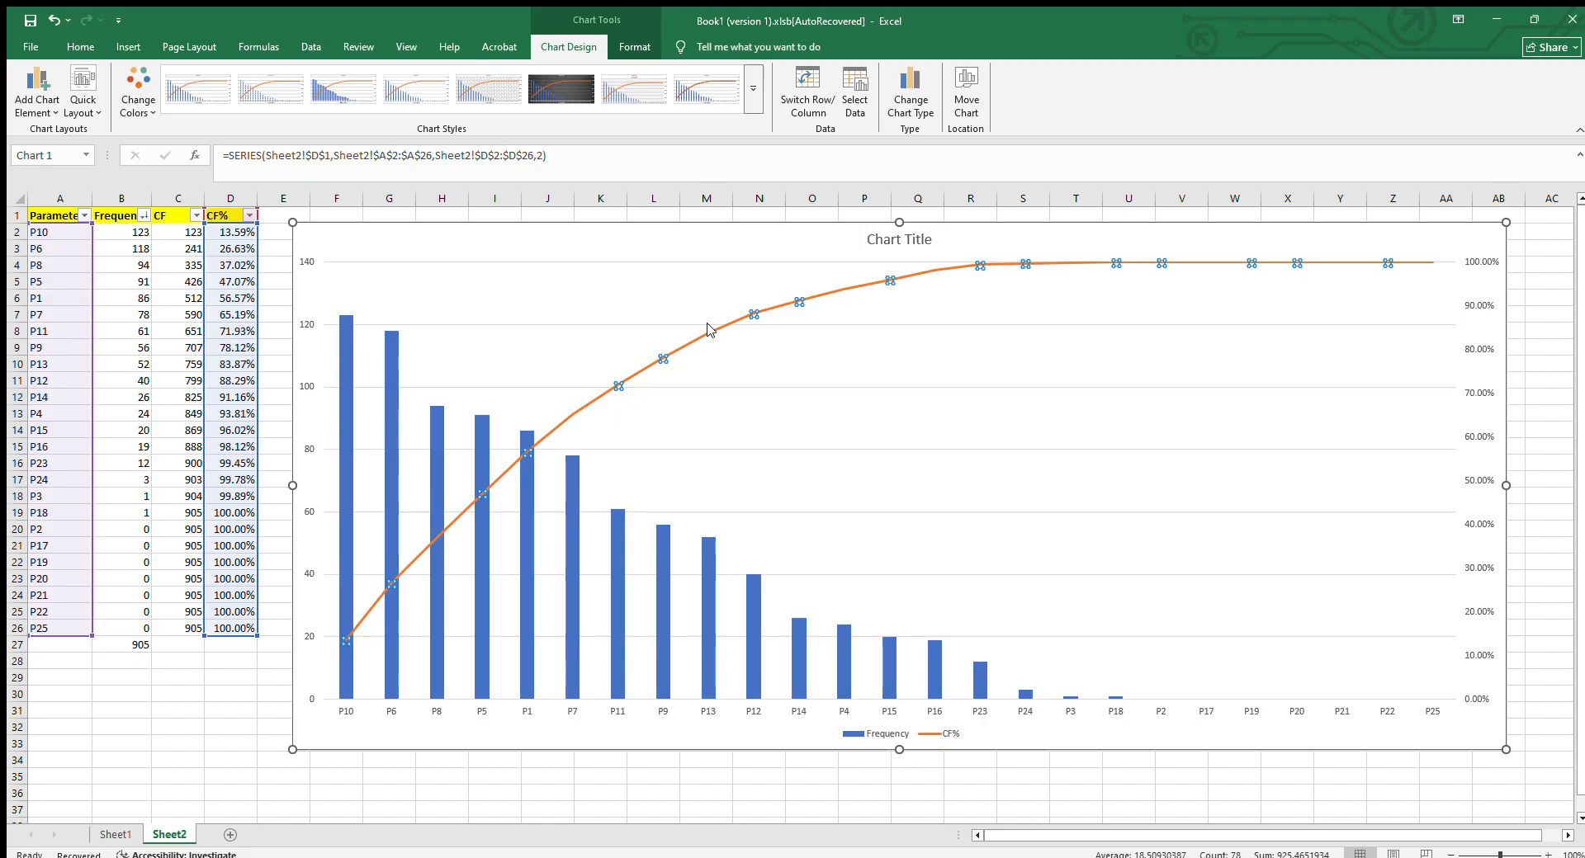
click(761, 440)
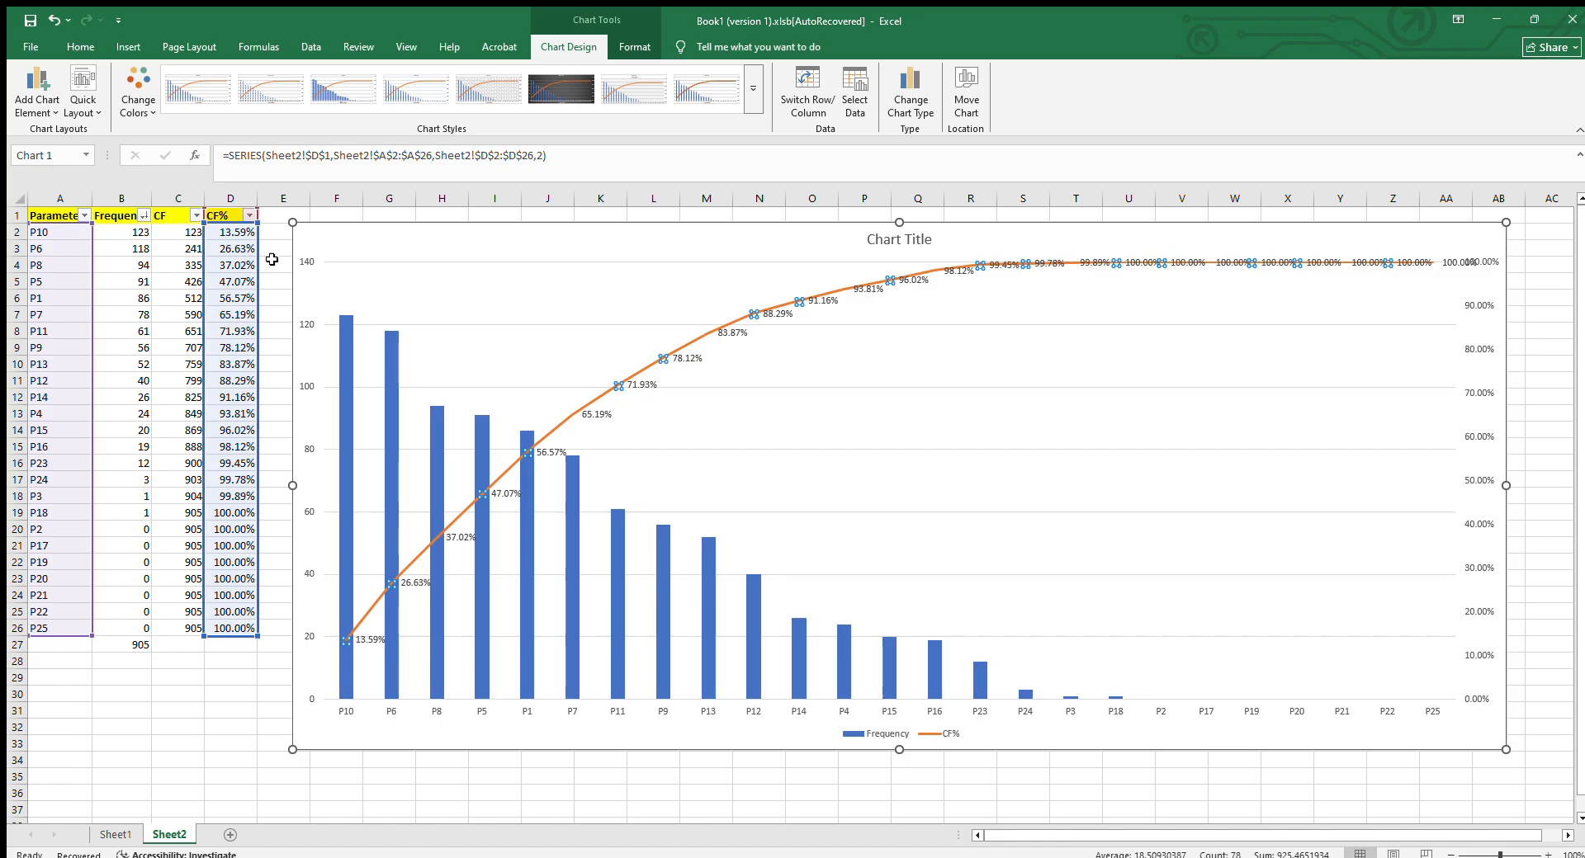
click(344, 337)
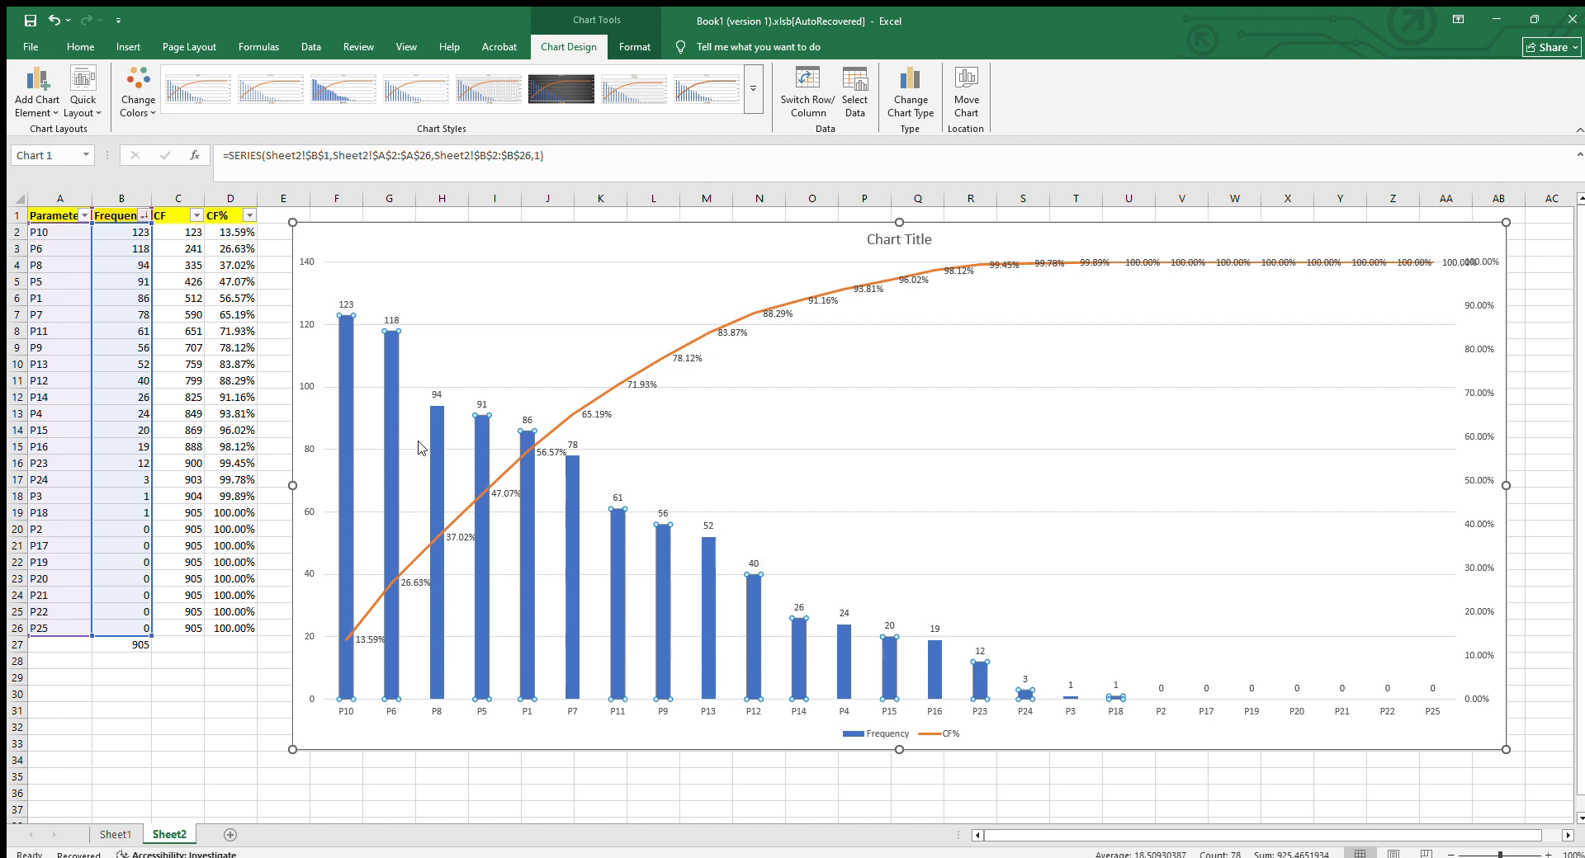
click(836, 468)
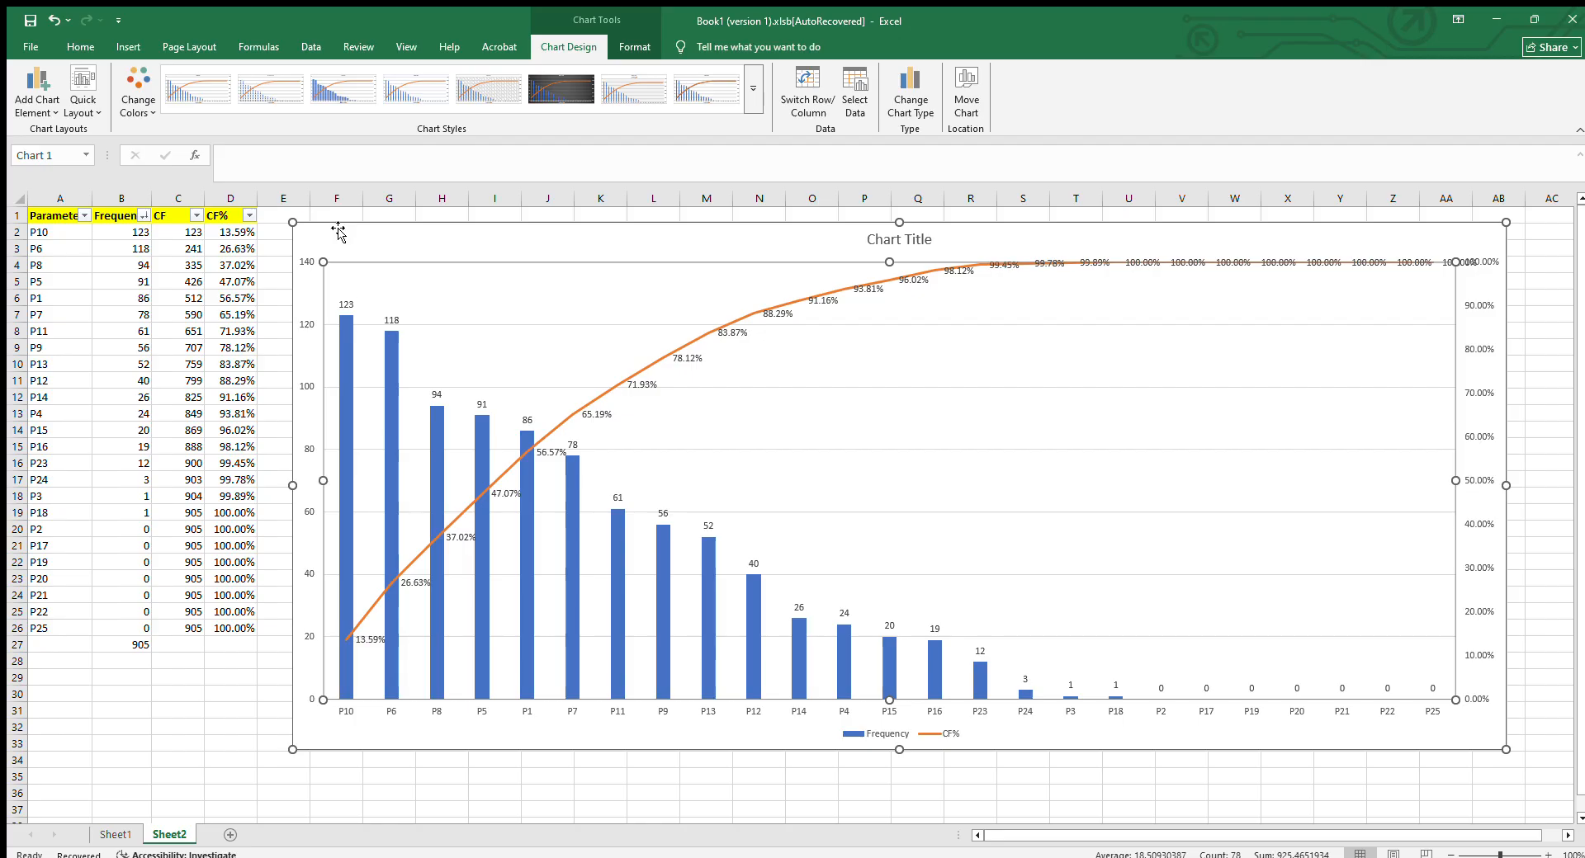
click(382, 235)
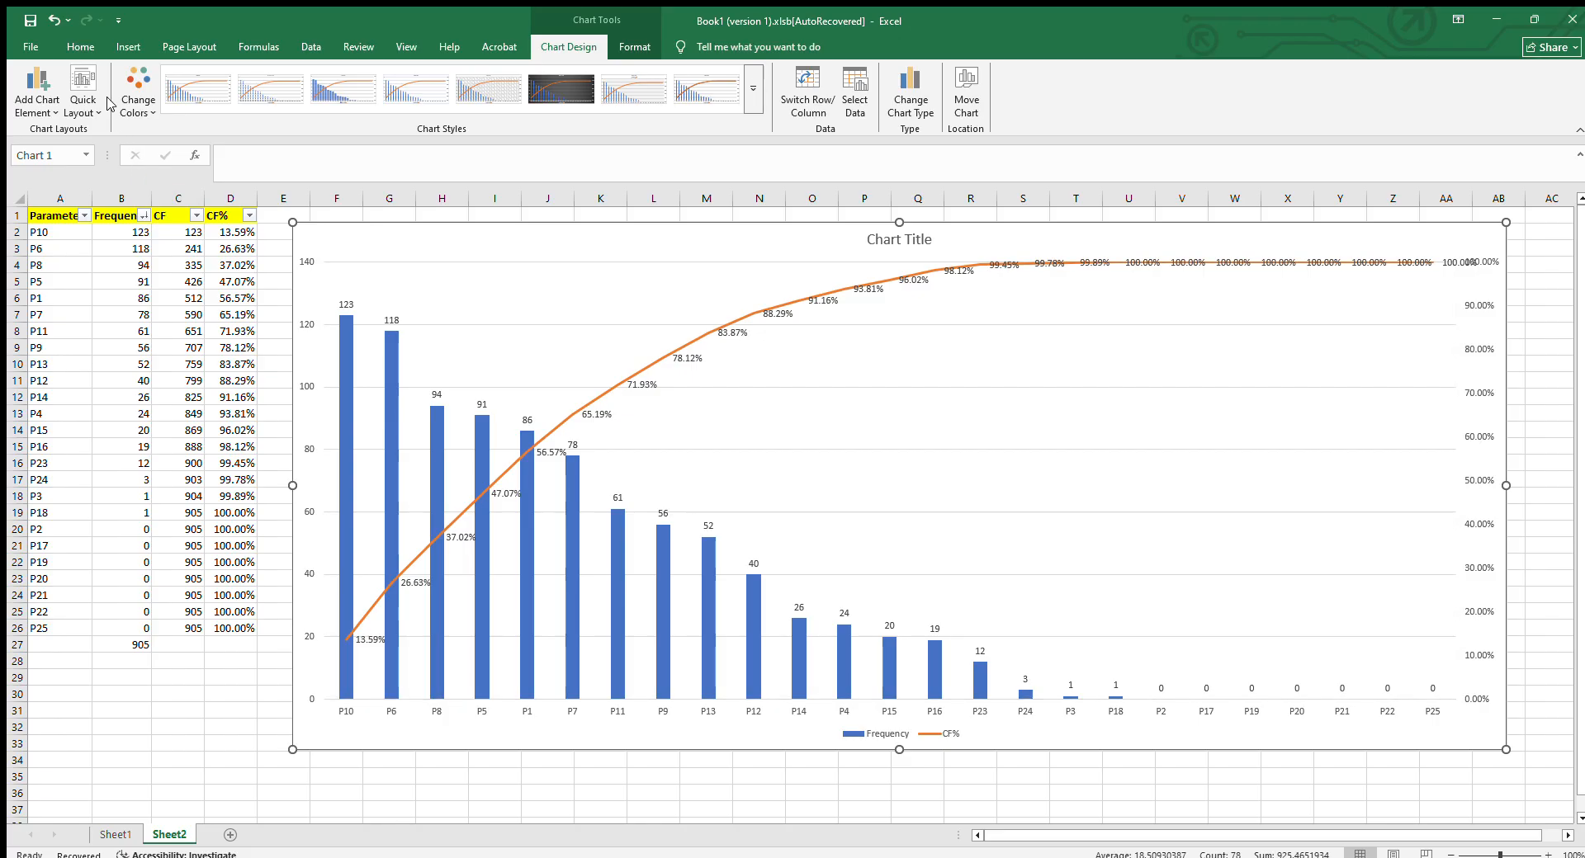
Draw a rectangle about 14.7 cm high and 12.8 cm wide over the chart, enclosing the columns from P10 to P13
click(80, 48)
click(124, 48)
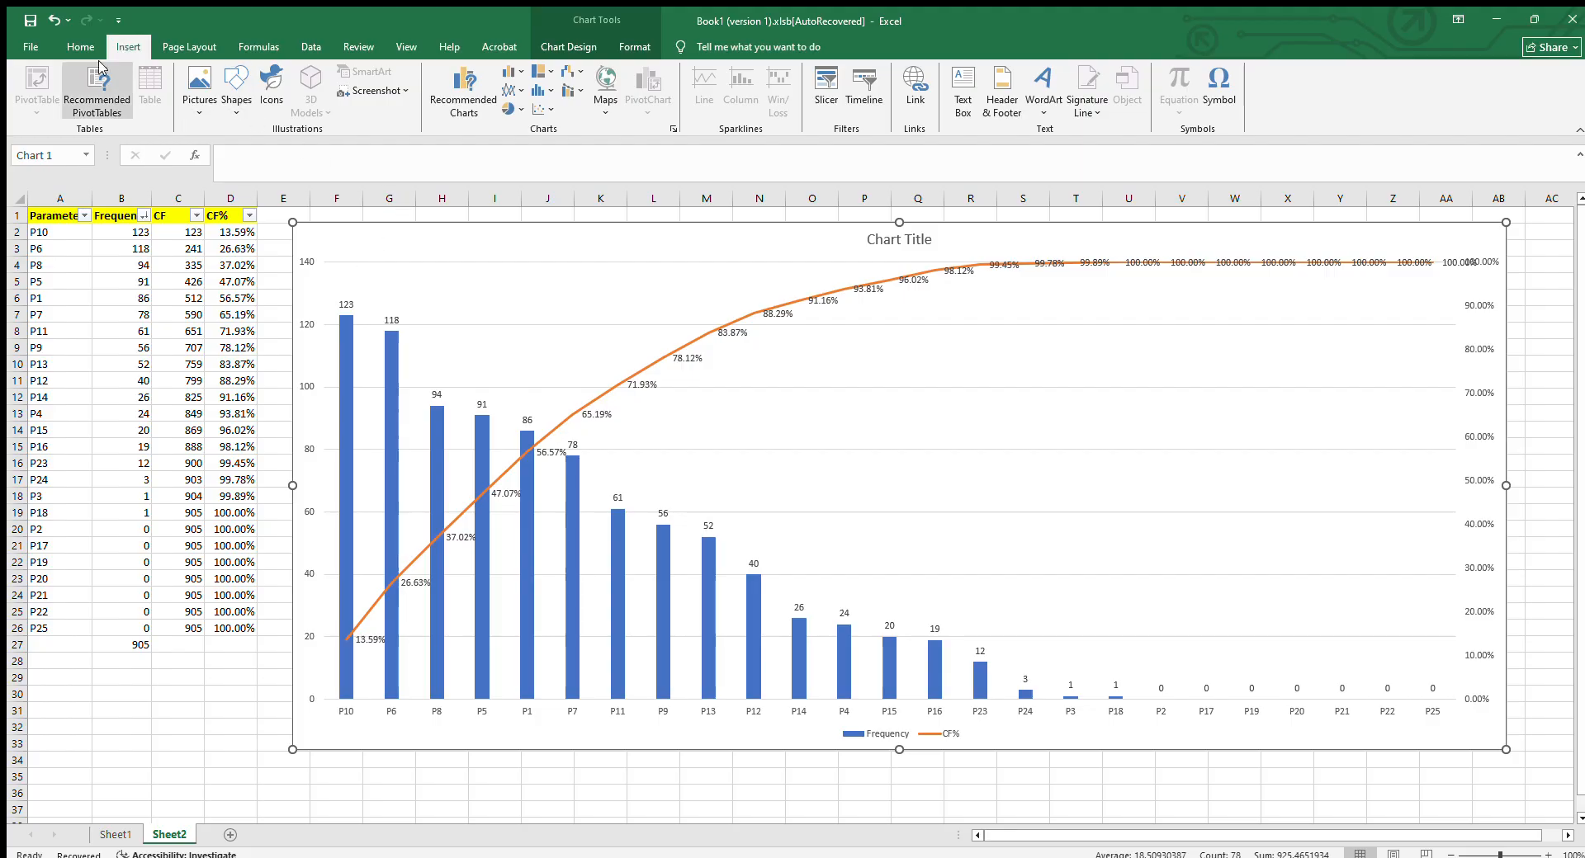
click(238, 102)
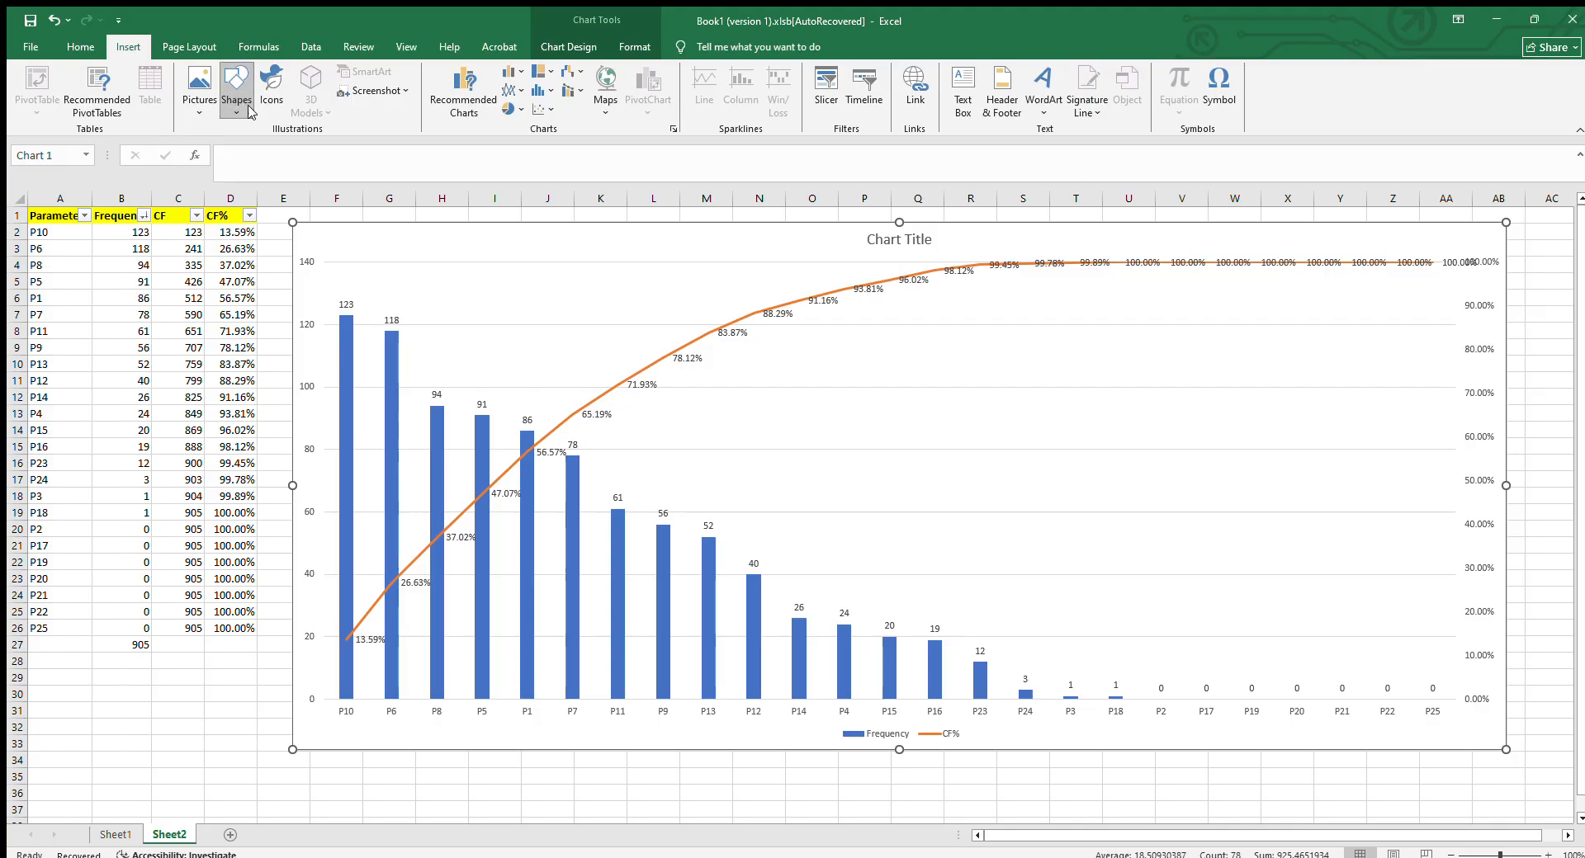
click(288, 151)
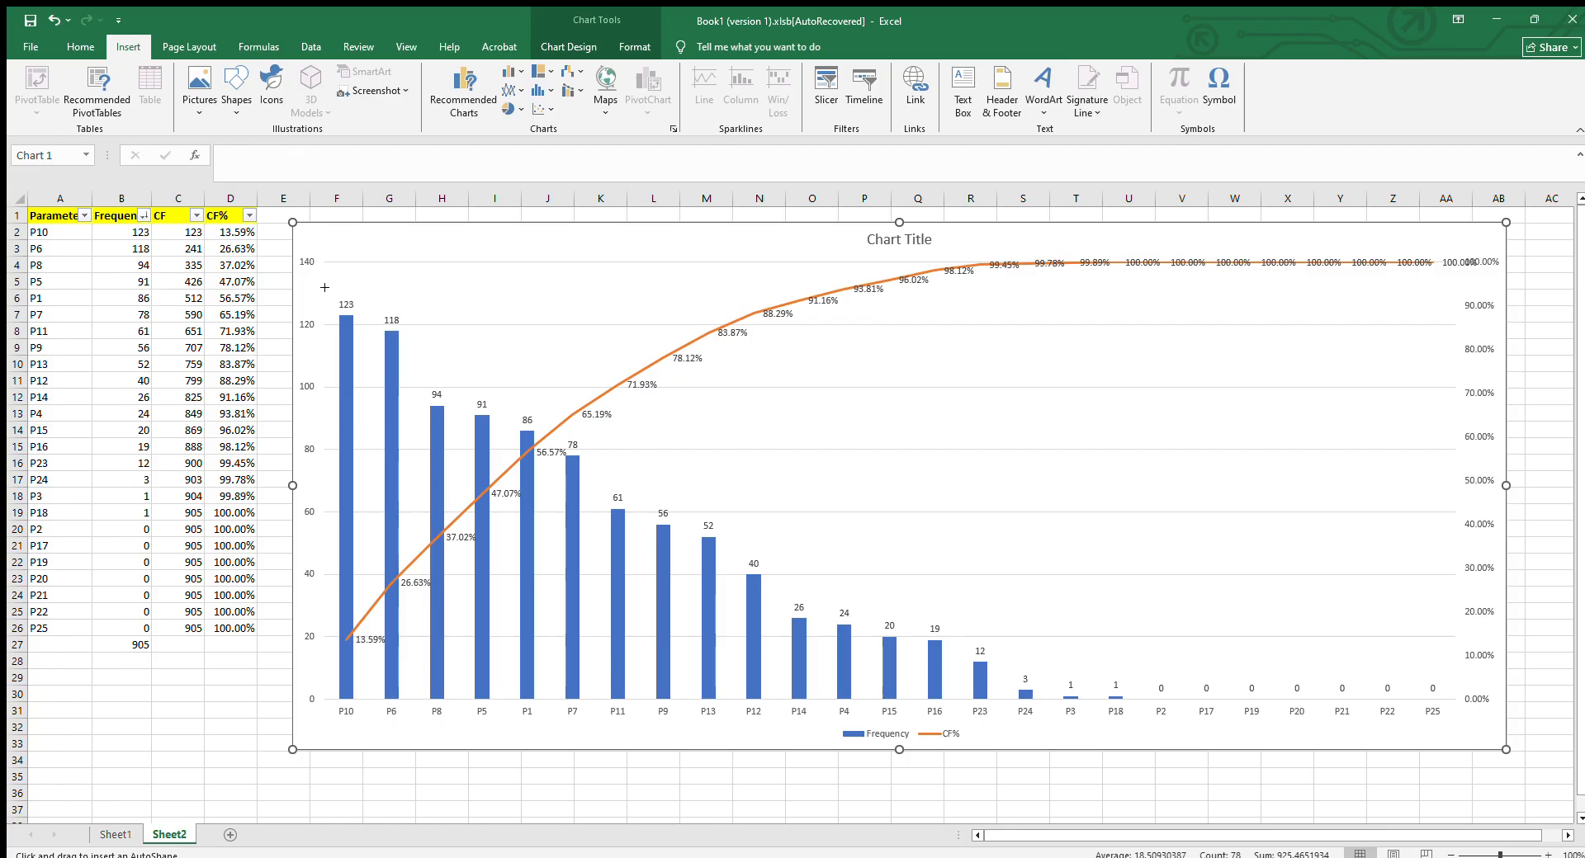
drag(324, 276, 723, 701)
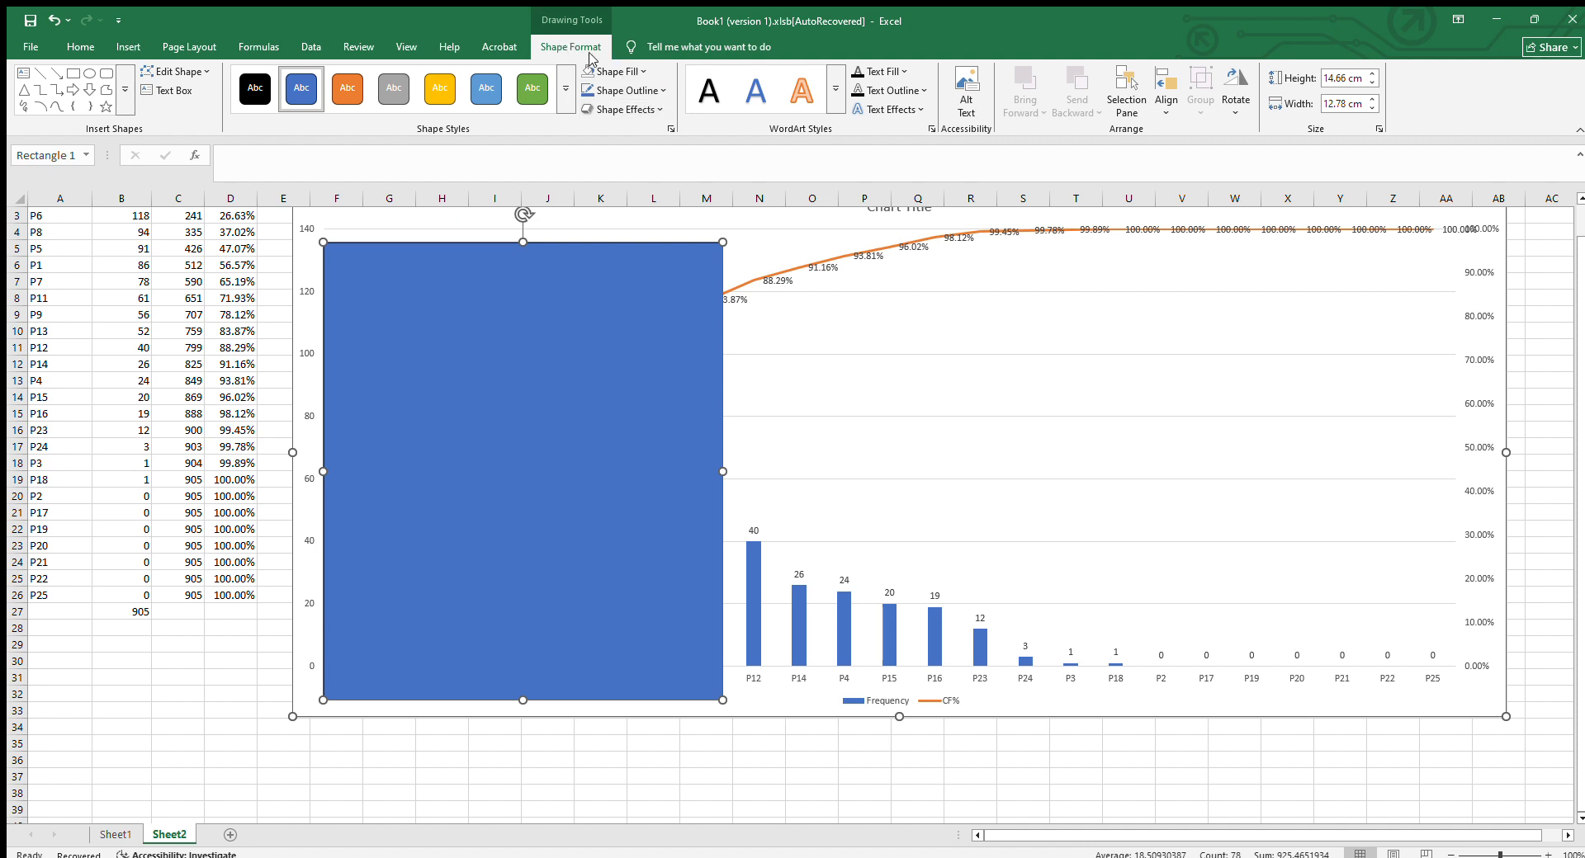
Remove the rectangle's fill and thicken its outline so it frames the P10 to P13 columns without covering them
click(636, 68)
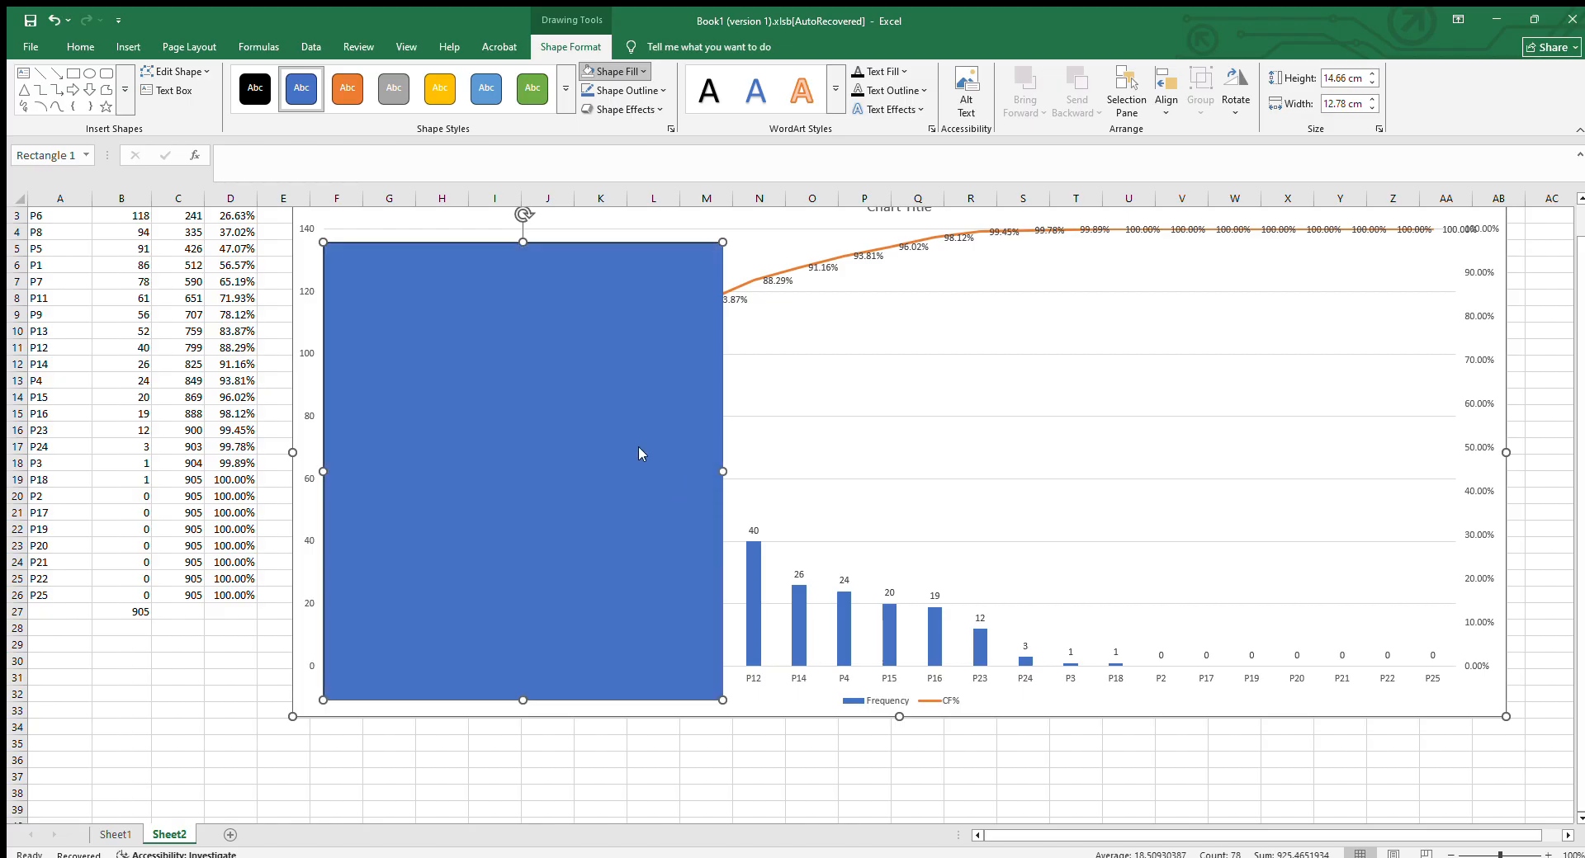
click(640, 452)
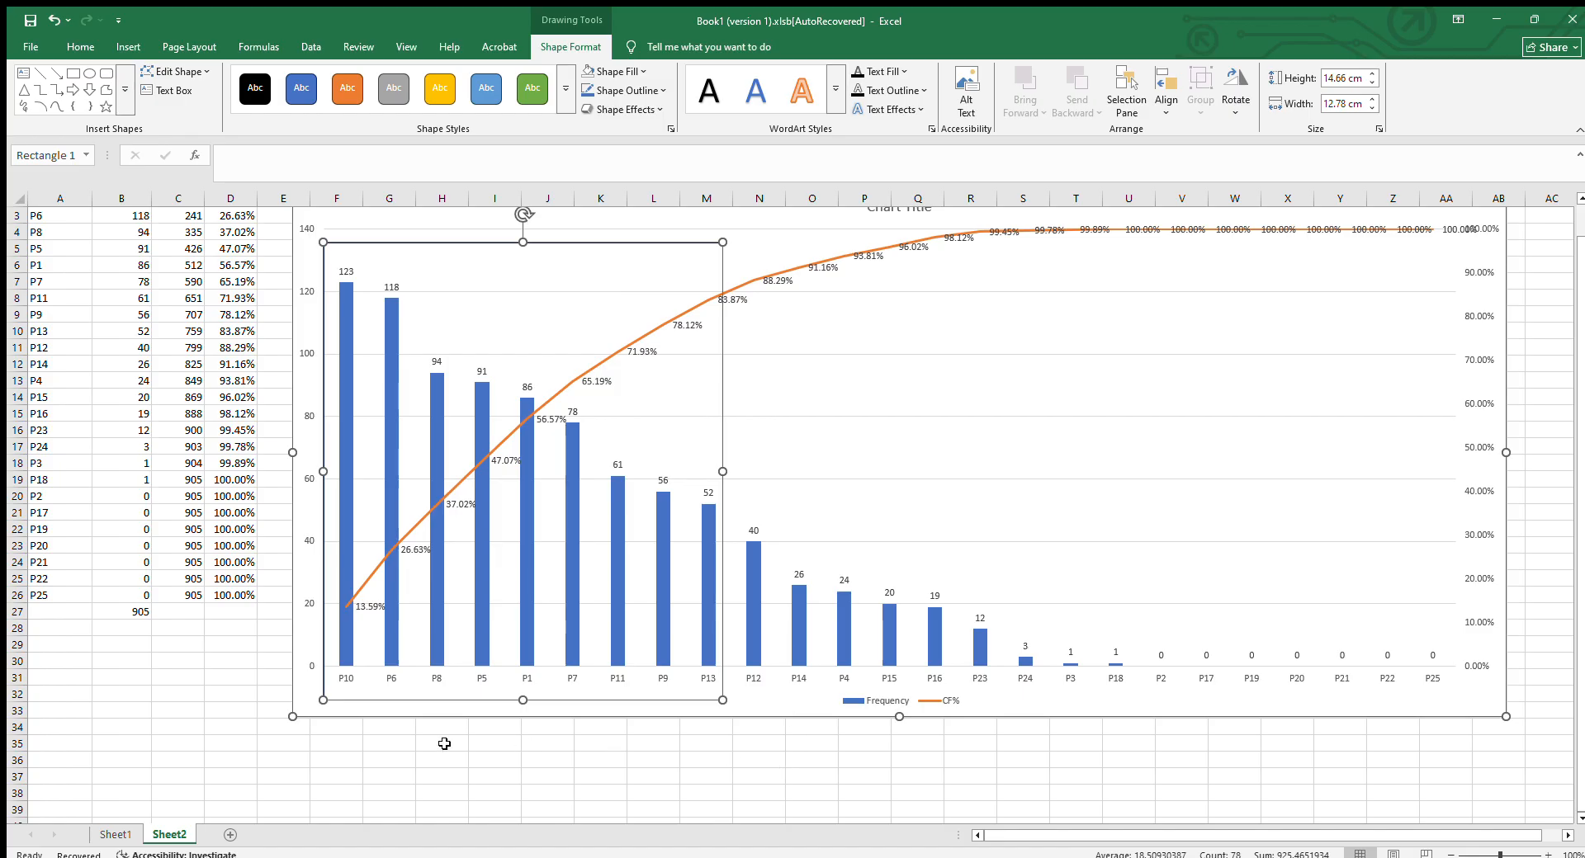
click(656, 91)
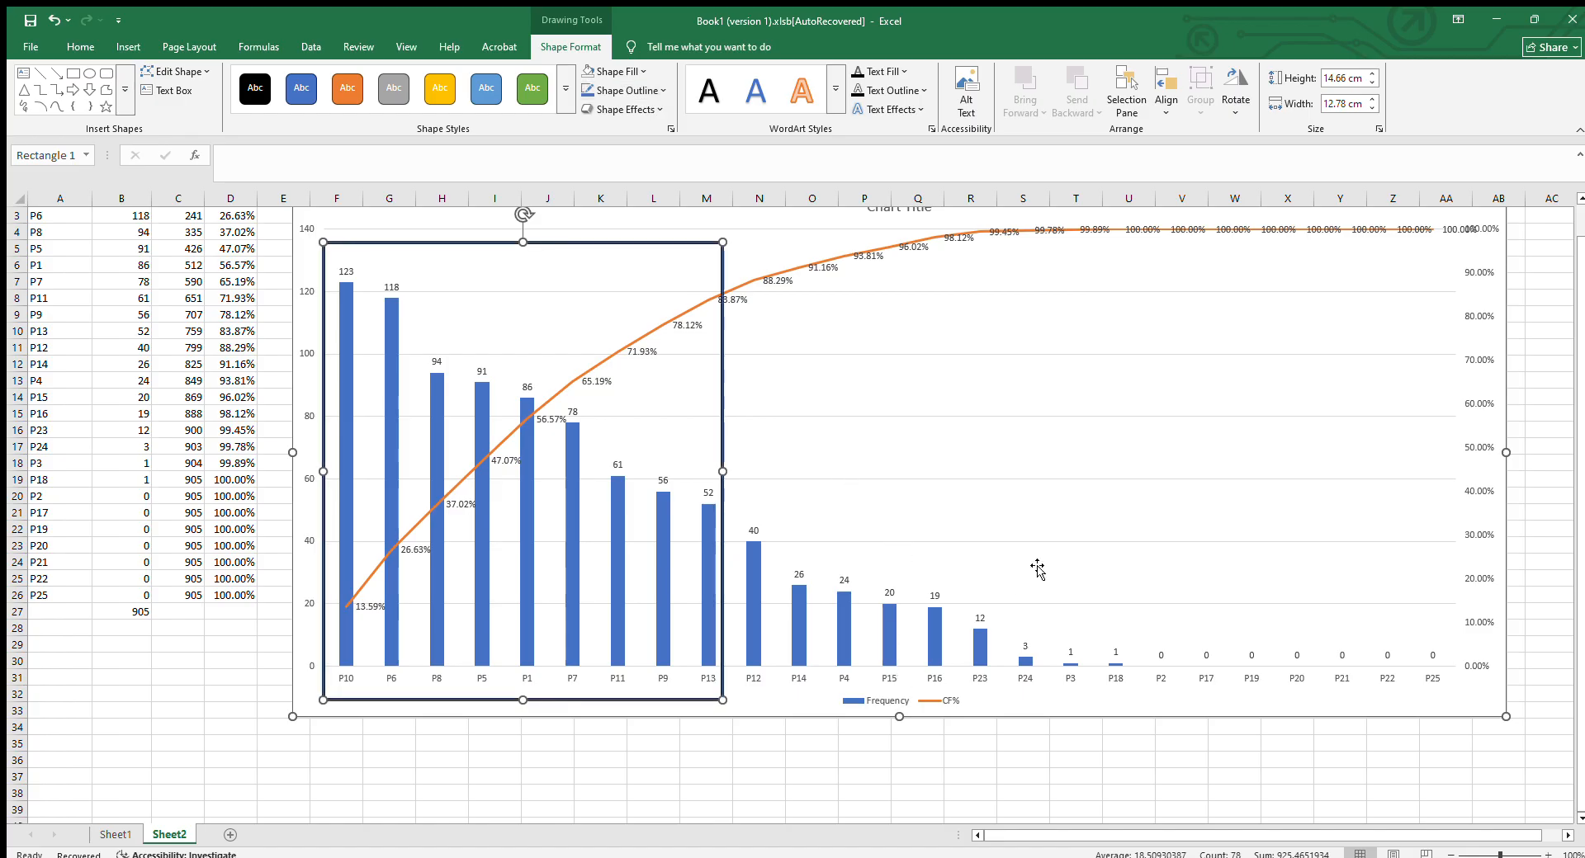
click(1040, 481)
click(645, 788)
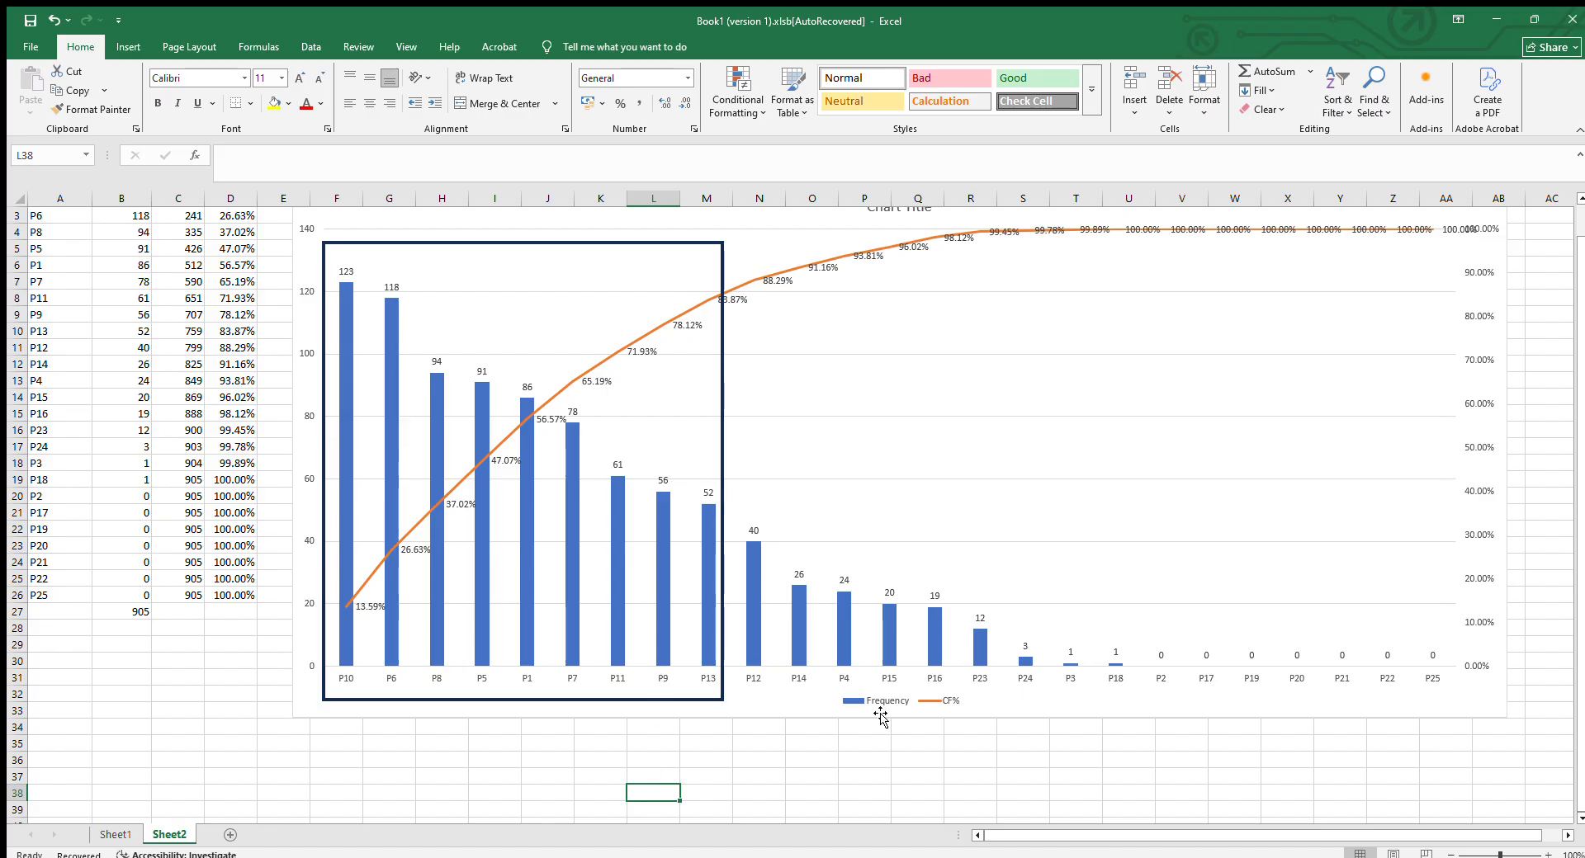
click(840, 730)
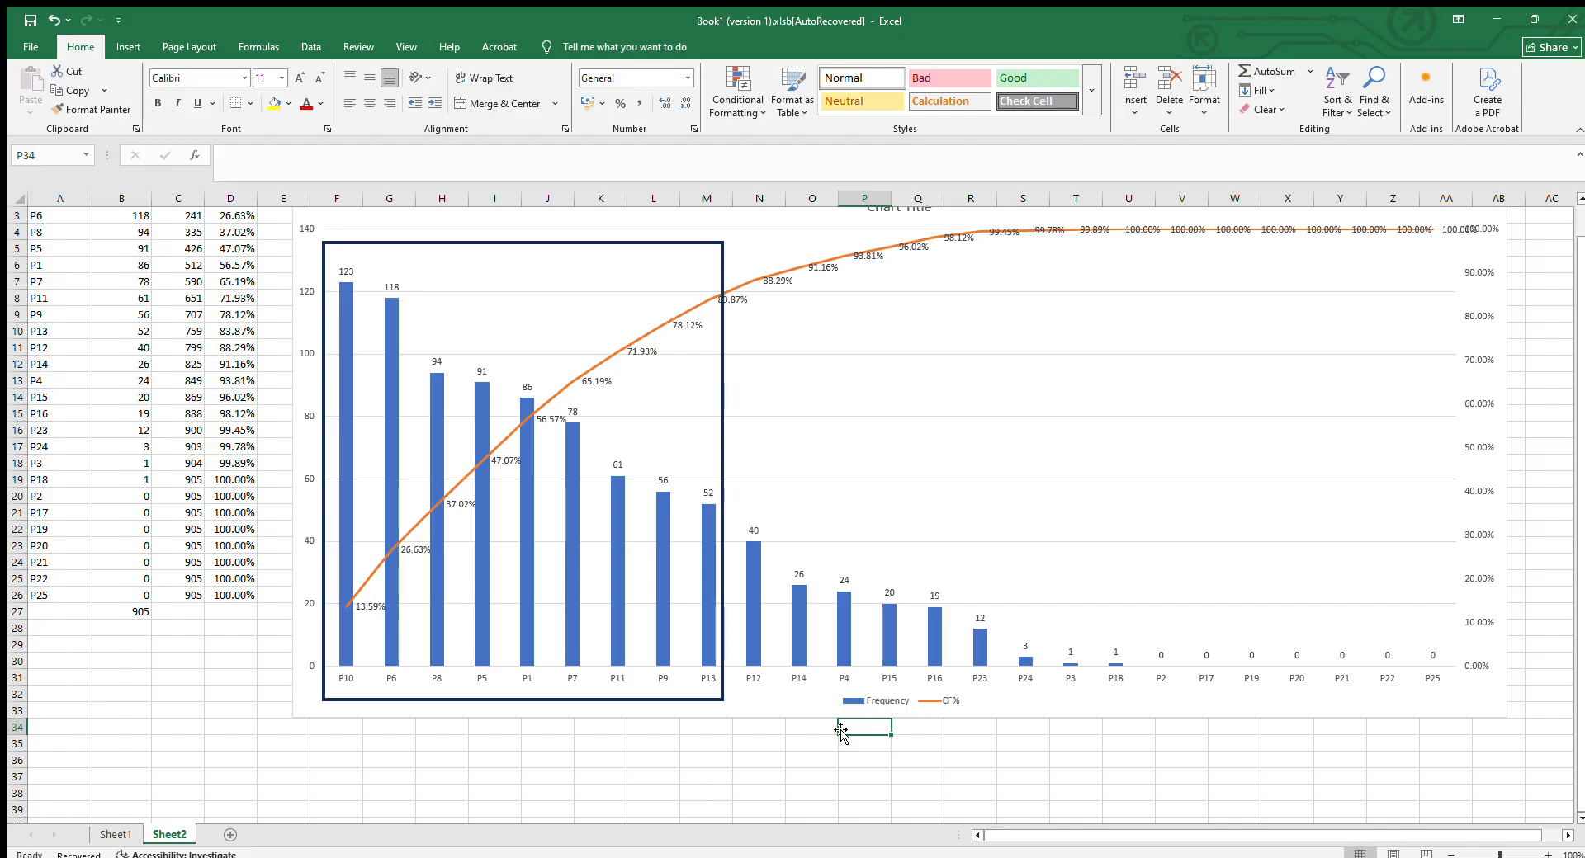